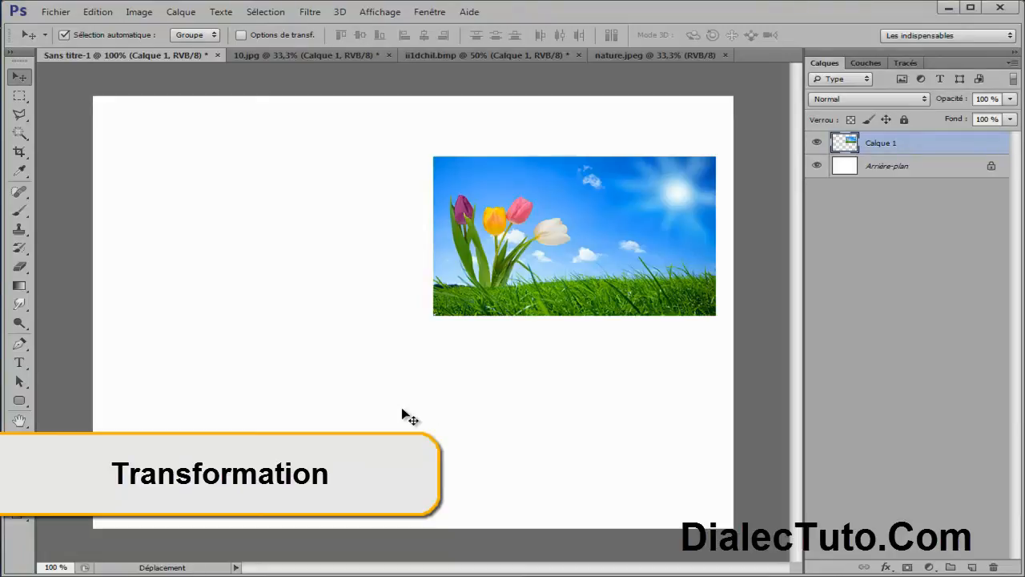
- Hide and show the Arrière-plan and Calque 1 layers in turn to check their contents, leaving Calque 1 selected
{"action": "left_click", "coordinate": [876, 285]}
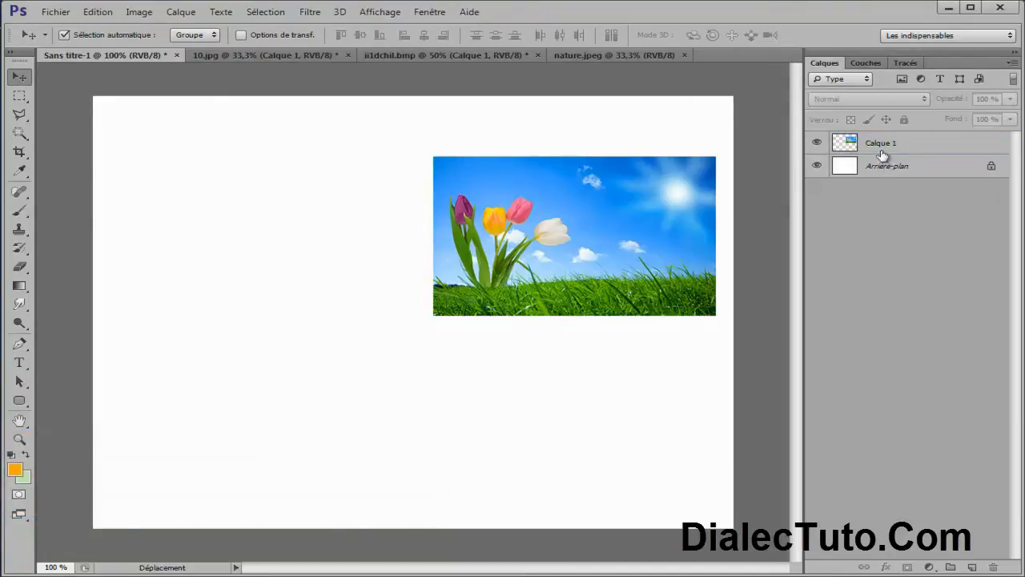
{"action": "left_click", "coordinate": [817, 166]}
{"action": "left_click", "coordinate": [817, 166]}
{"action": "left_click", "coordinate": [859, 147]}
{"action": "left_click", "coordinate": [817, 143]}
{"action": "left_click", "coordinate": [817, 143]}
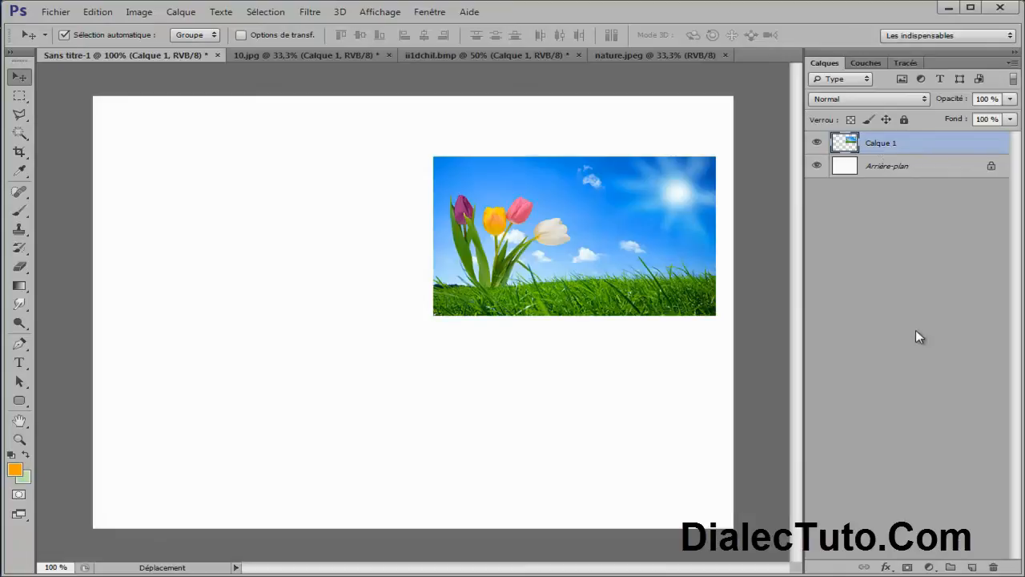
- Free-transform Calque 1, moving it toward the canvas's left half and resizing it to about 70% width and 45% height
{"action": "left_click", "coordinate": [99, 14]}
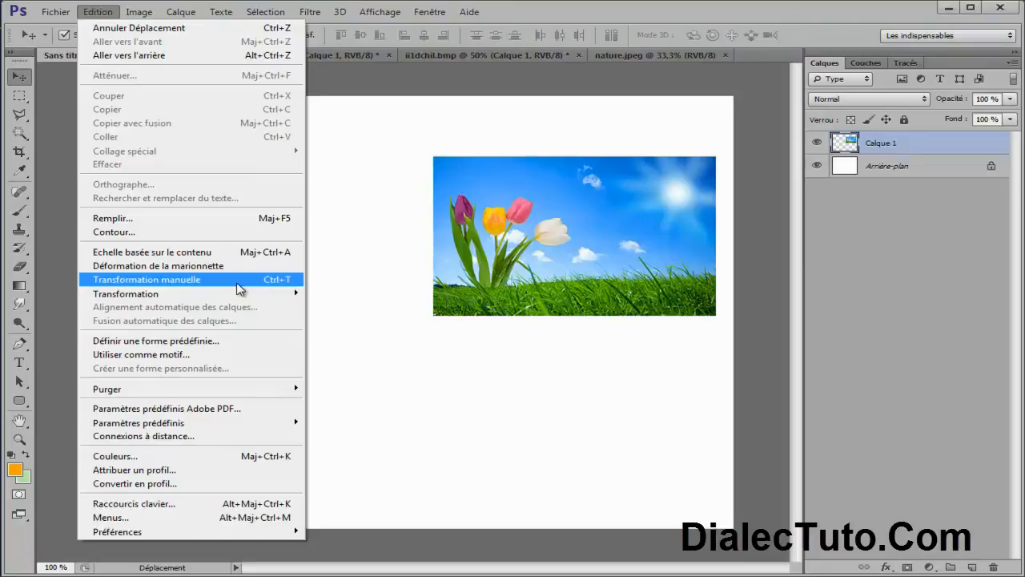
{"action": "mouse_move", "coordinate": [149, 302]}
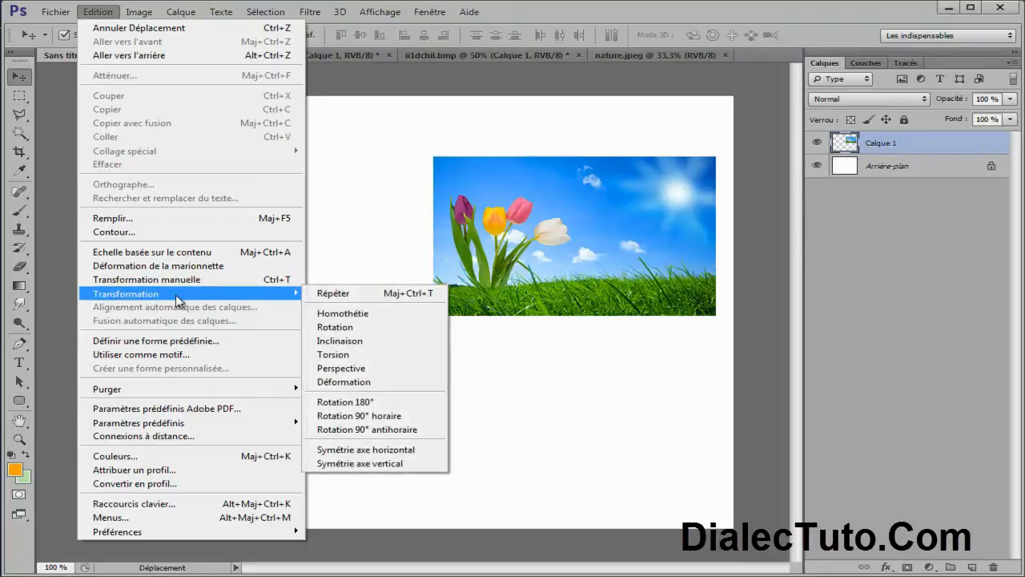
{"action": "left_click", "coordinate": [126, 282]}
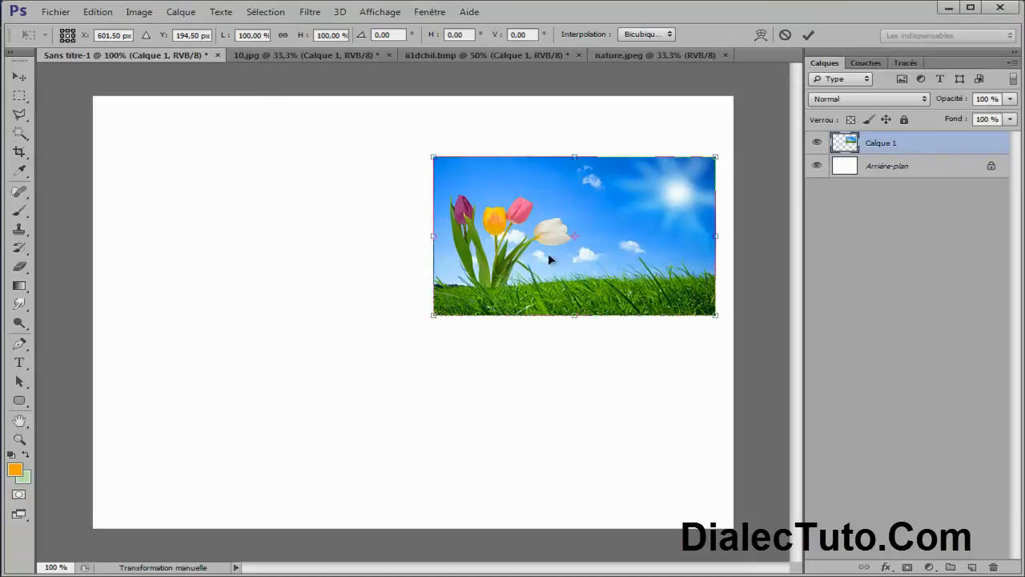
{"action": "left_click_drag", "start_coordinate": [433, 236], "coordinate": [311, 237]}
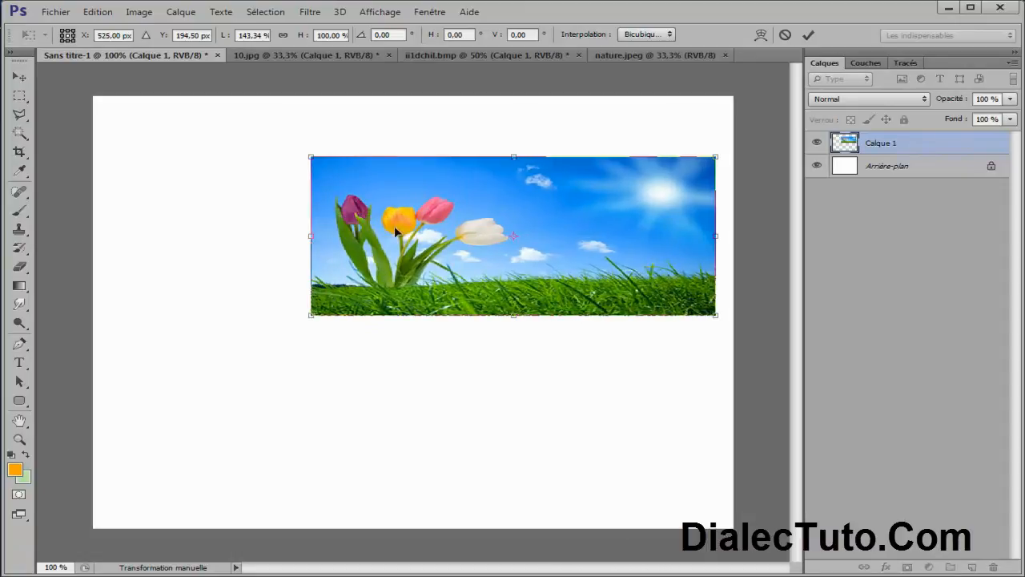
{"action": "left_click_drag", "start_coordinate": [428, 242], "coordinate": [320, 294]}
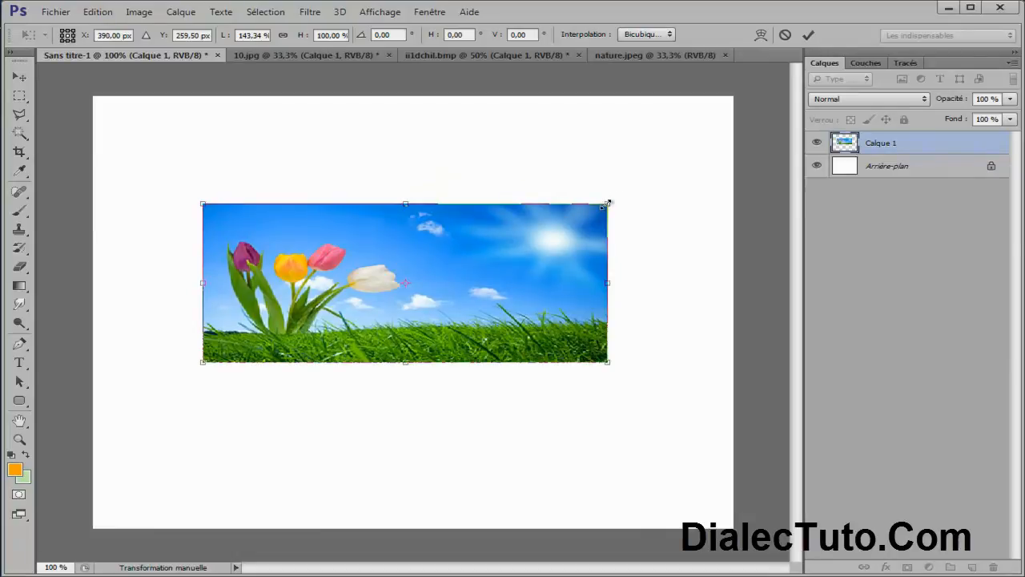
{"action": "left_click_drag", "start_coordinate": [607, 205], "coordinate": [400, 292]}
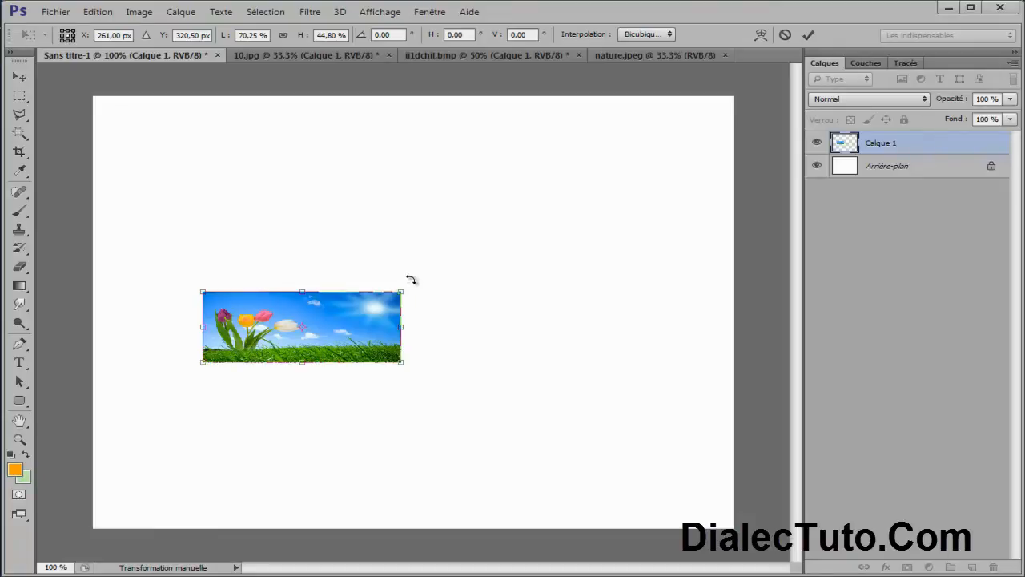
- Rotate the image about 28° clockwise, apply the transformation and move the image up and to the right
{"action": "left_click_drag", "start_coordinate": [410, 279], "coordinate": [444, 331]}
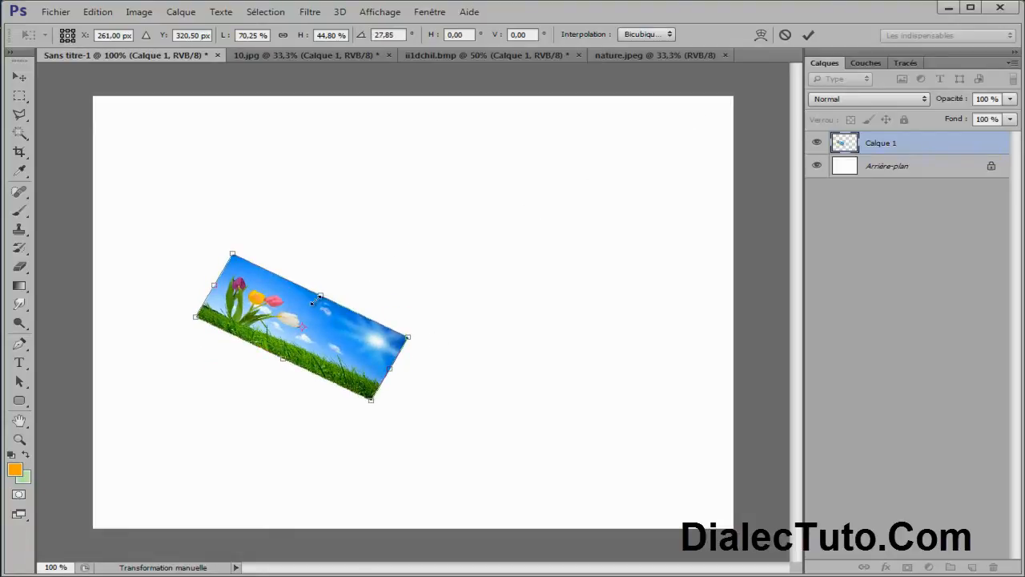
{"action": "left_click", "coordinate": [808, 35]}
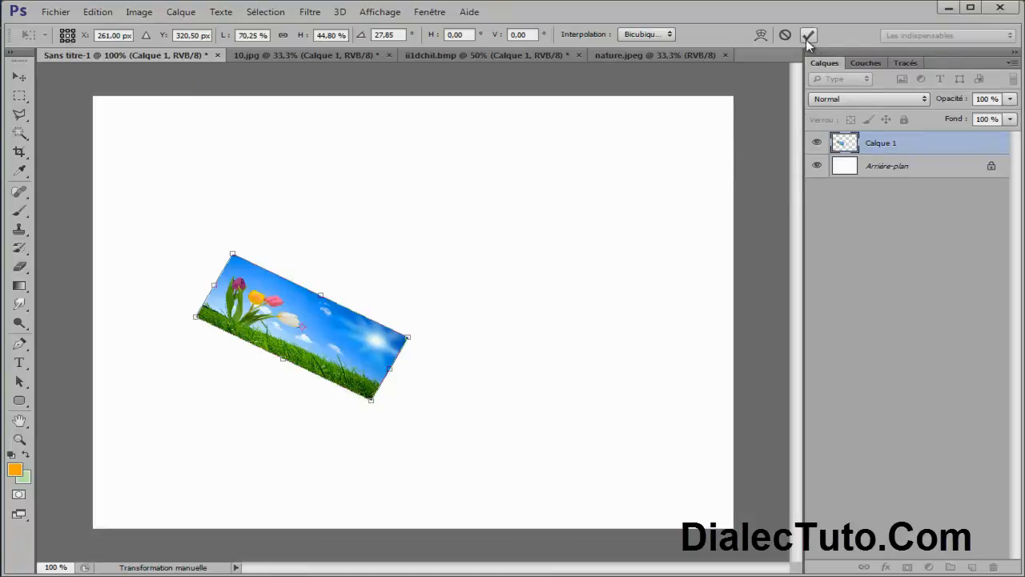
{"action": "left_click_drag", "start_coordinate": [331, 351], "coordinate": [529, 267]}
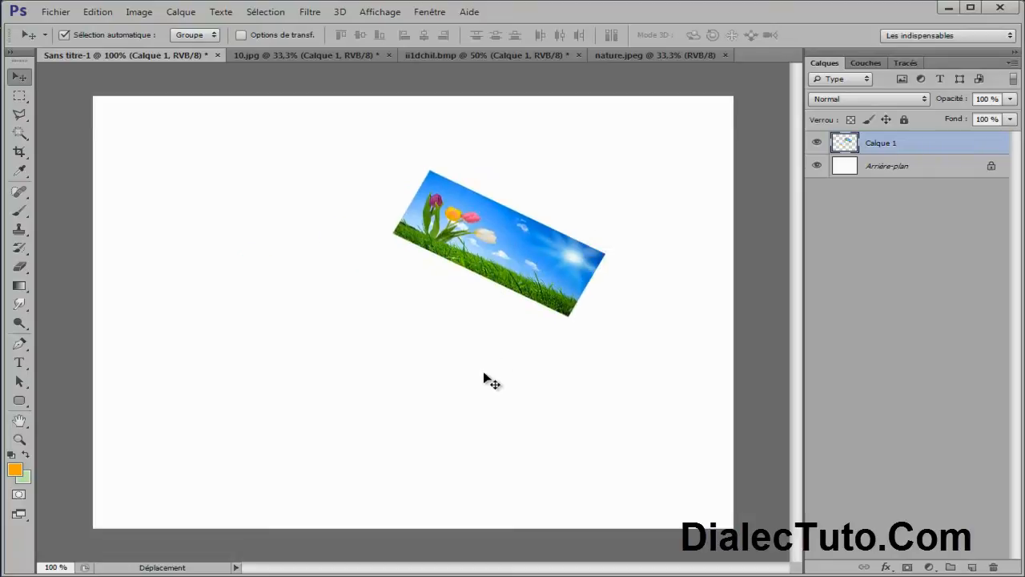
- Undo the last move and the transformation of Calque 1, and reposition the image nearer the canvas centre
{"action": "left_click", "coordinate": [99, 15]}
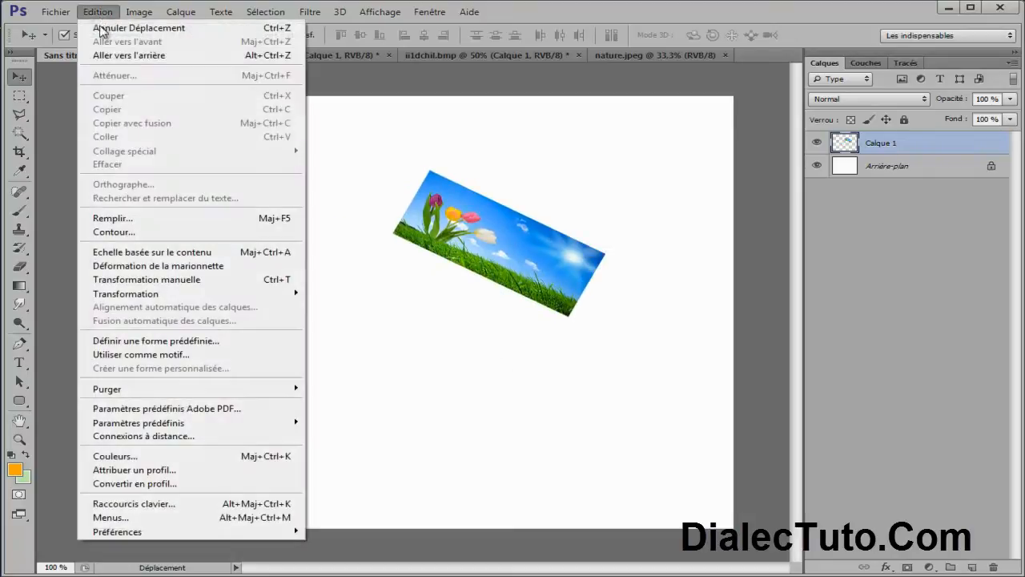
{"action": "left_click", "coordinate": [113, 56]}
{"action": "left_click", "coordinate": [99, 12]}
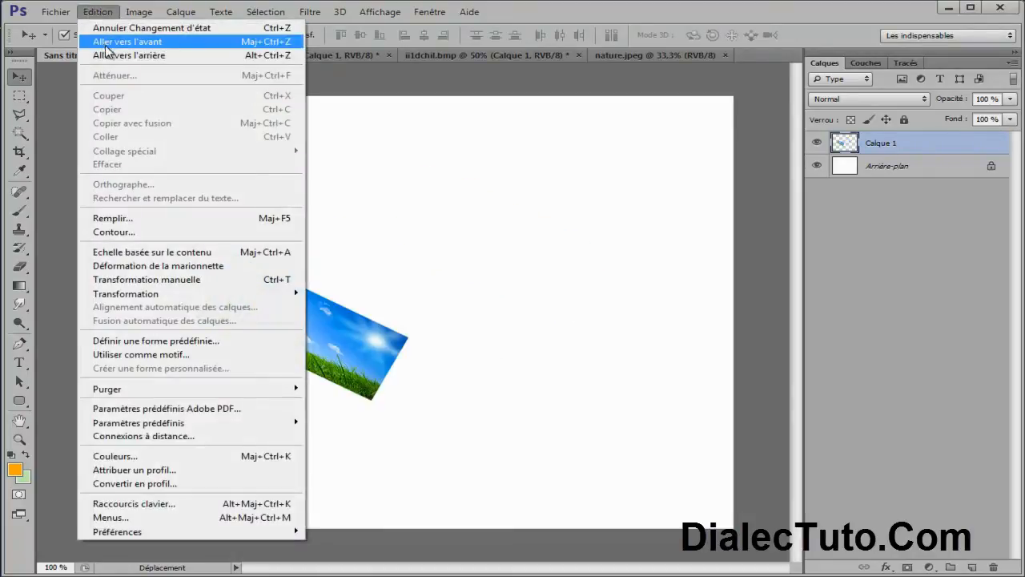
{"action": "left_click", "coordinate": [109, 54]}
{"action": "left_click_drag", "start_coordinate": [609, 256], "coordinate": [503, 296]}
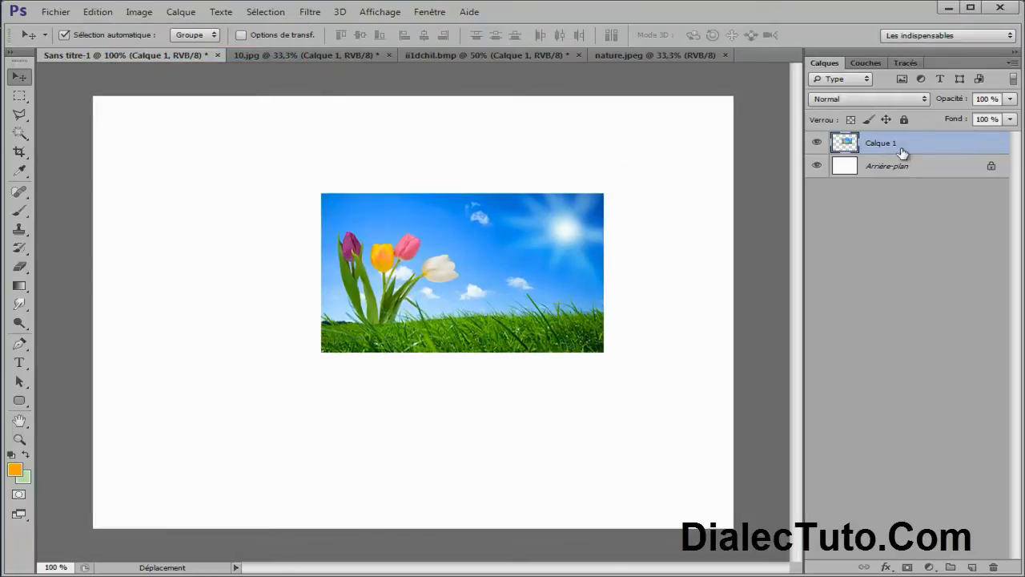
- Start a free transform on Calque 1 and move the image to about X 386.5 px, Y 300.5 px
{"action": "left_click", "coordinate": [97, 12]}
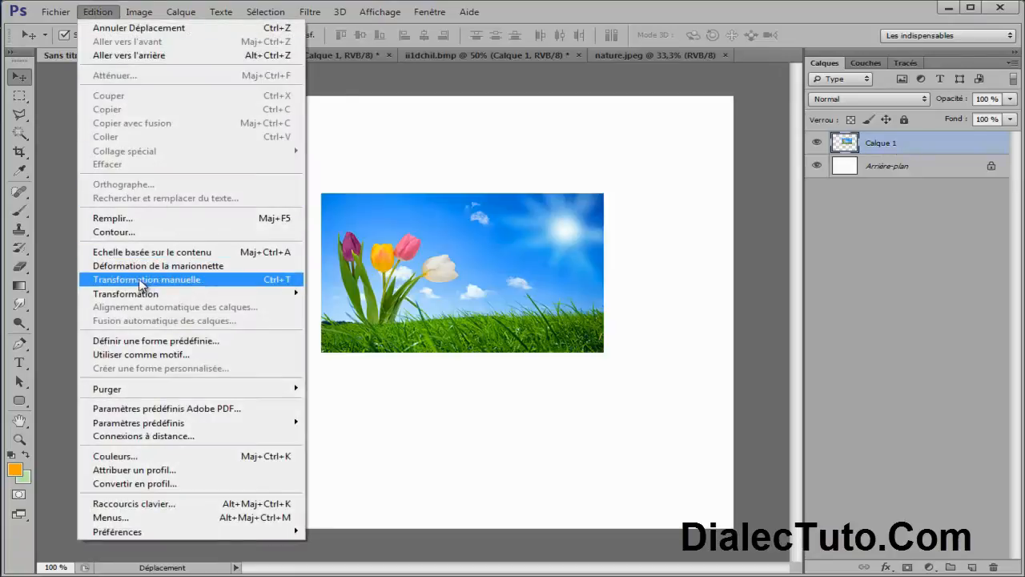
{"action": "left_click", "coordinate": [215, 280]}
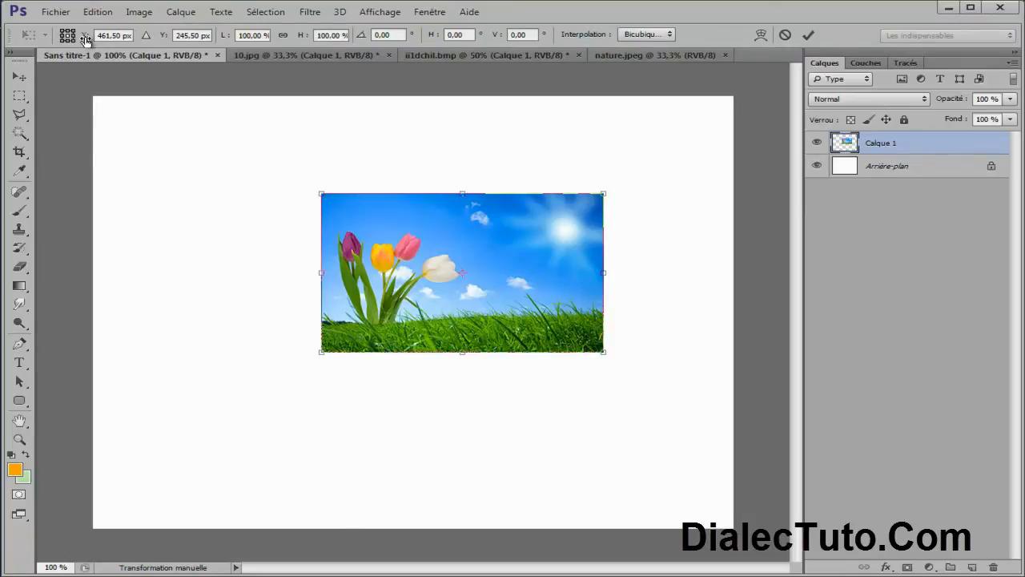
{"action": "left_click_drag", "start_coordinate": [489, 243], "coordinate": [442, 277]}
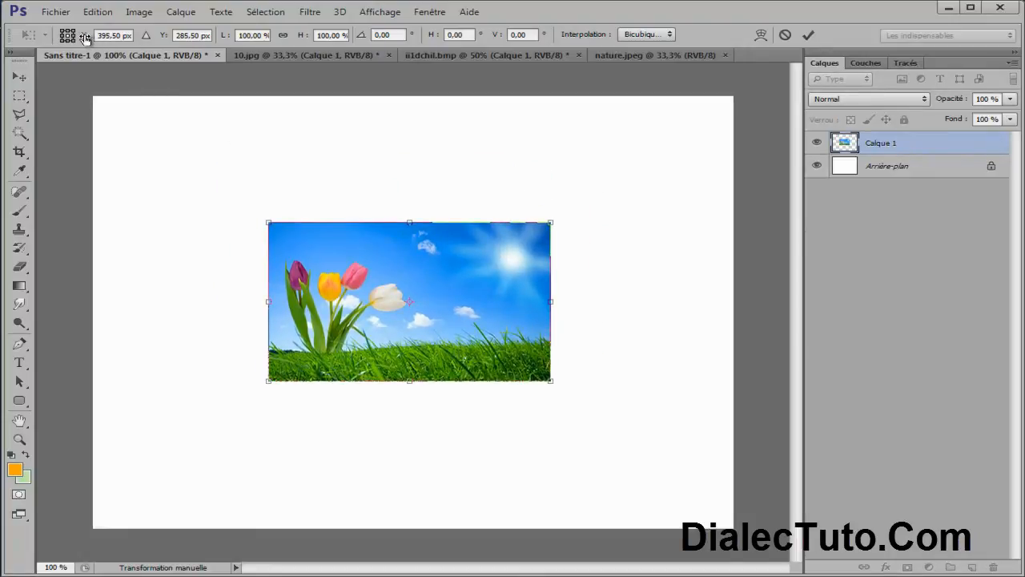
{"action": "mouse_move", "coordinate": [85, 37]}
{"action": "left_mouse_down"}
{"action": "mouse_move", "coordinate": [126, 38]}
{"action": "mouse_move", "coordinate": [100, 38]}
{"action": "left_mouse_up"}
{"action": "left_click_drag", "start_coordinate": [468, 270], "coordinate": [507, 306]}
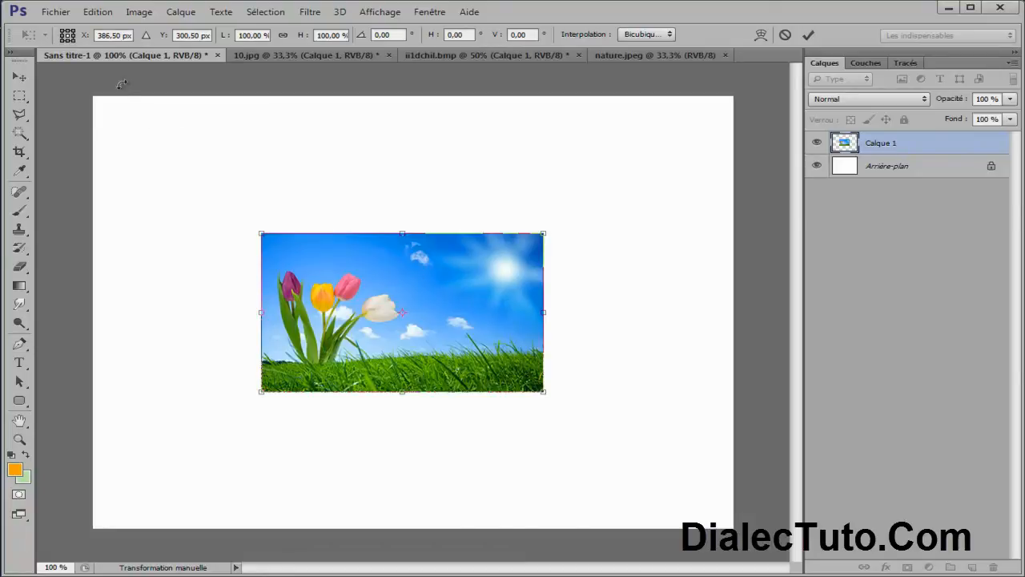
- Set the image's horizontal position to 151 px, and move it back to about X 414.5 px, Y 264.5 px
{"action": "double_click", "coordinate": [110, 36]}
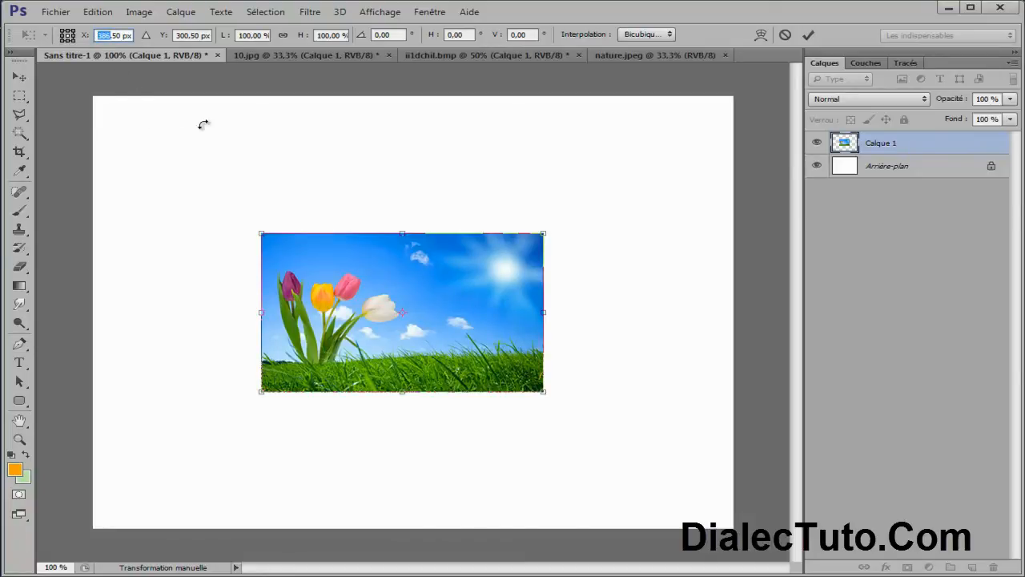
{"action": "type", "text": "151"}
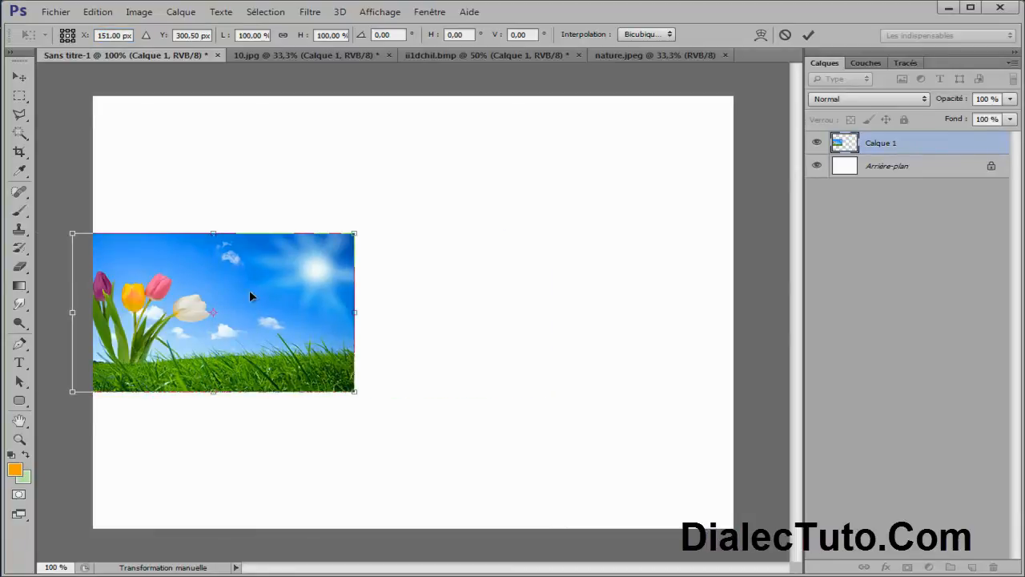
{"action": "left_click_drag", "start_coordinate": [242, 272], "coordinate": [453, 246]}
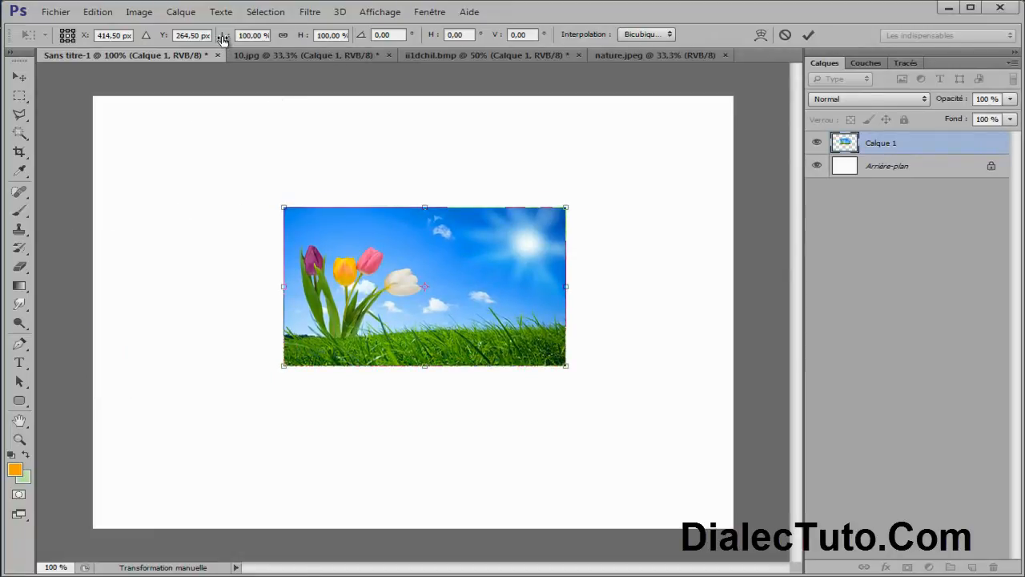
- Enlarge the image to about 126% width and 121% height, extending its left edge outward
{"action": "mouse_move", "coordinate": [222, 40]}
{"action": "left_mouse_down"}
{"action": "mouse_move", "coordinate": [244, 40]}
{"action": "mouse_move", "coordinate": [222, 40]}
{"action": "left_mouse_up"}
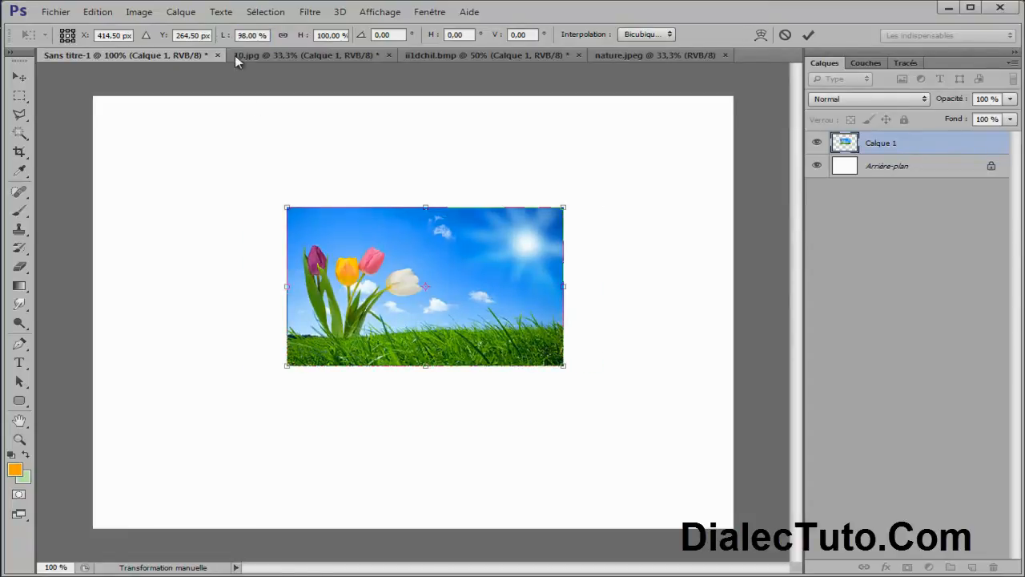
{"action": "left_click_drag", "start_coordinate": [222, 38], "coordinate": [239, 40]}
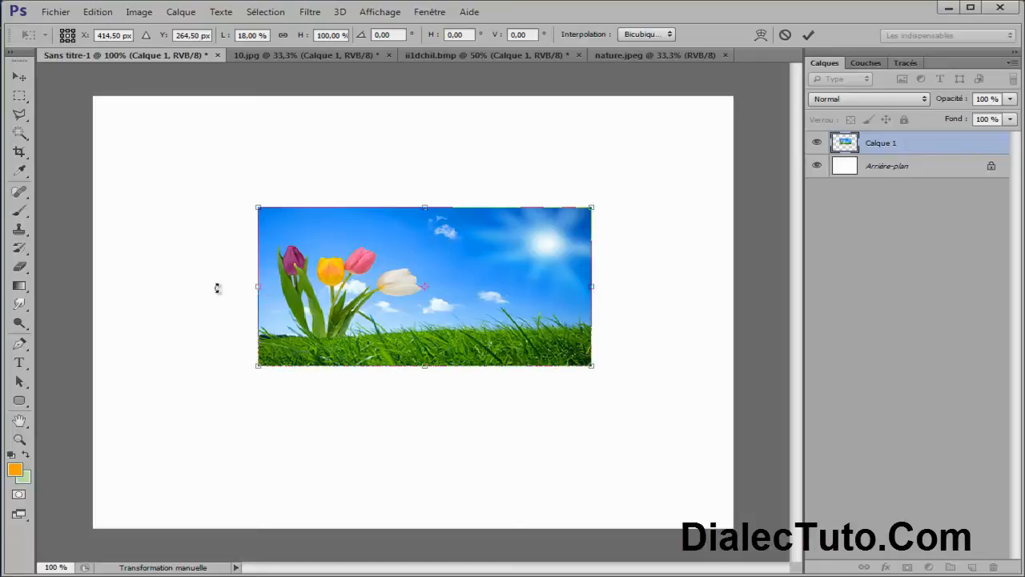
{"action": "left_click_drag", "start_coordinate": [301, 40], "coordinate": [312, 39]}
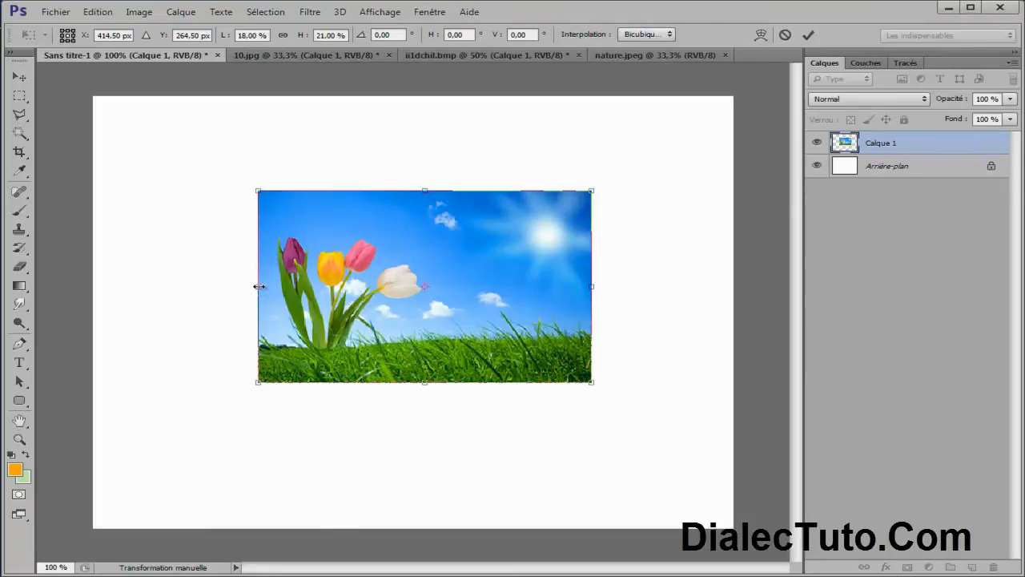
{"action": "left_click_drag", "start_coordinate": [260, 288], "coordinate": [235, 287]}
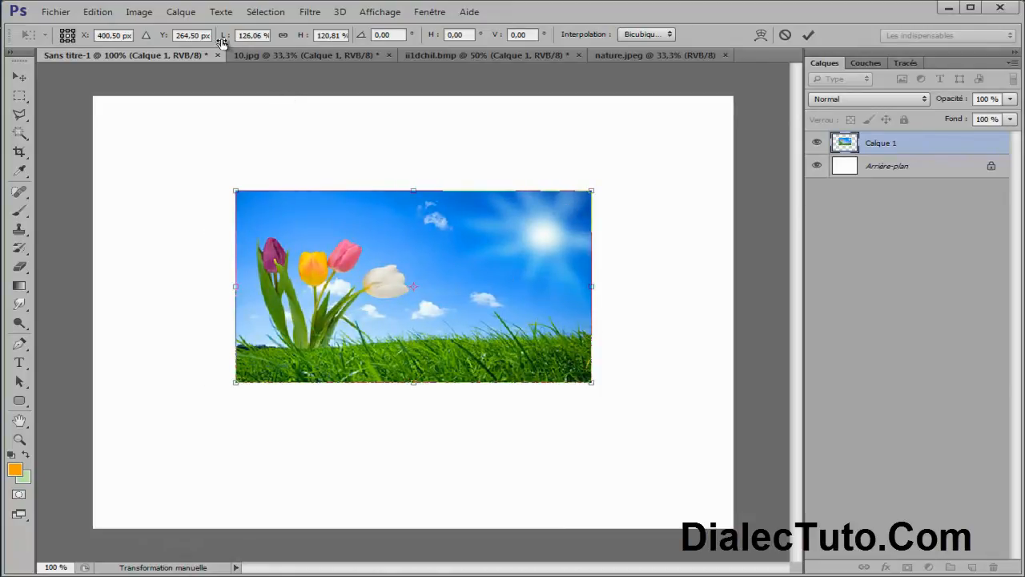
- Try stretching the image symmetrically about its centre to about 140% width and 141% height, and cancel the transformation
{"action": "key", "text": "alt"}
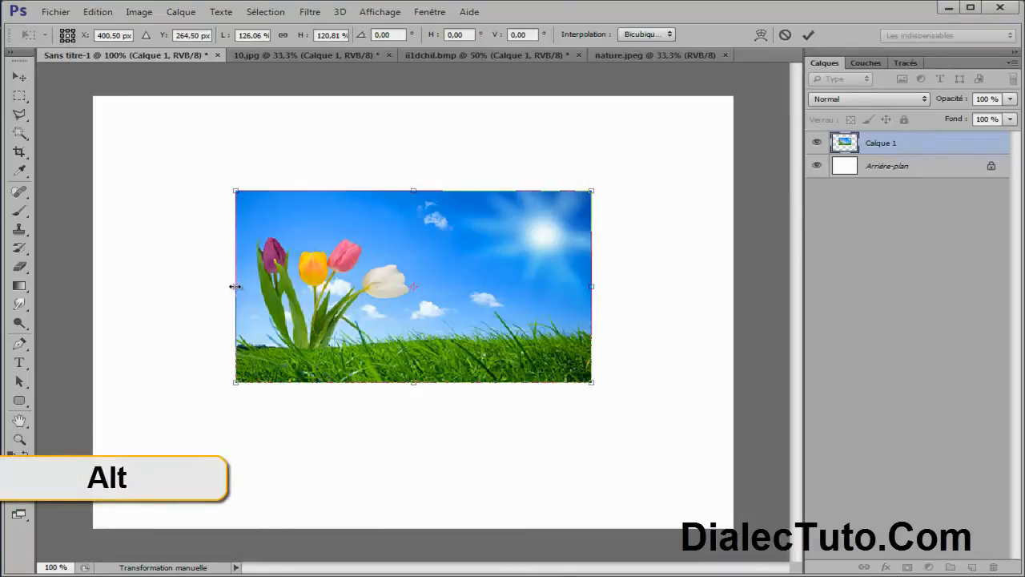
{"action": "mouse_move", "coordinate": [233, 286]}
{"action": "left_mouse_down"}
{"action": "mouse_move", "coordinate": [206, 287]}
{"action": "mouse_move", "coordinate": [250, 289]}
{"action": "mouse_move", "coordinate": [206, 288]}
{"action": "mouse_move", "coordinate": [214, 292]}
{"action": "left_mouse_up"}
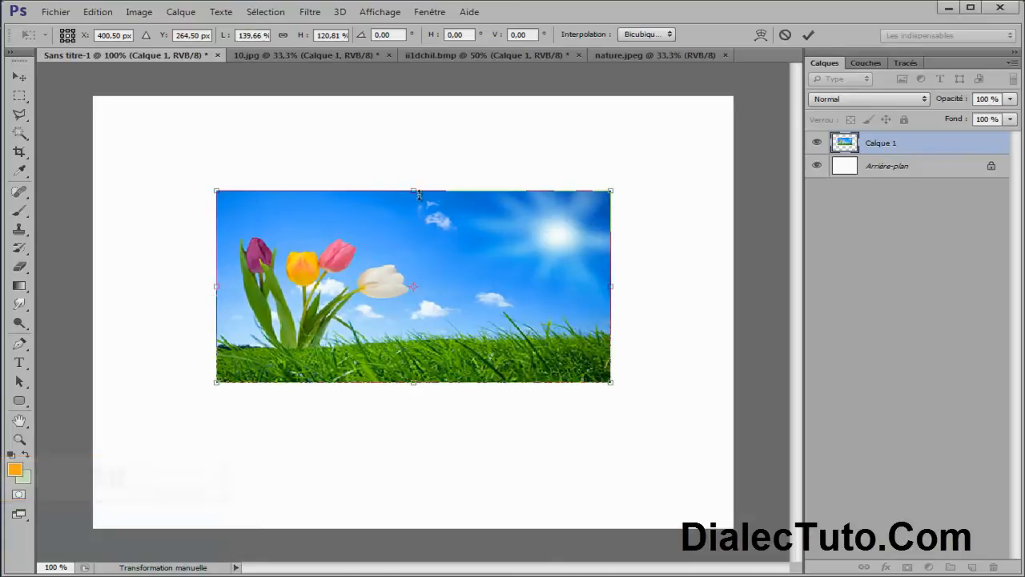
{"action": "mouse_move", "coordinate": [414, 190]}
{"action": "left_mouse_down"}
{"action": "mouse_move", "coordinate": [413, 169]}
{"action": "mouse_move", "coordinate": [401, 189]}
{"action": "mouse_move", "coordinate": [410, 171]}
{"action": "left_mouse_up"}
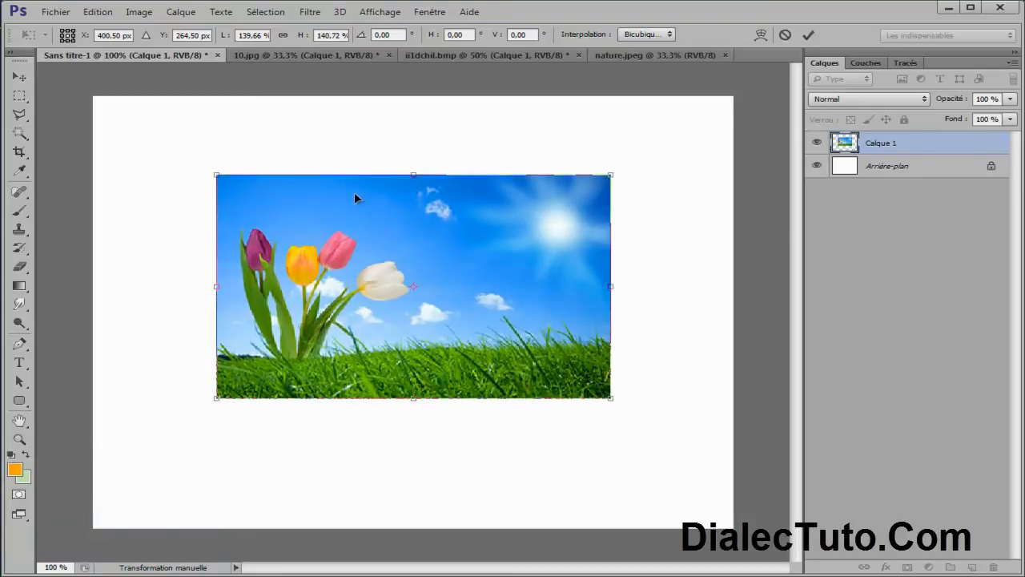
{"action": "left_click", "coordinate": [784, 35]}
- Move the image to the right and try a non-proportional free-transform resize to about 37% width and 61% height
{"action": "left_click_drag", "start_coordinate": [488, 233], "coordinate": [552, 245]}
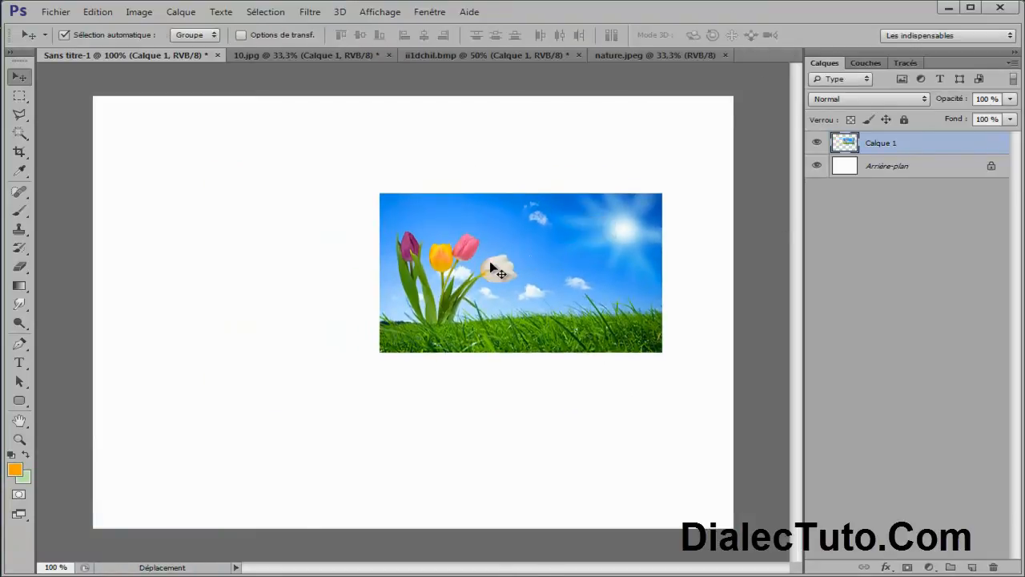
{"action": "key", "text": "ctrl+t"}
{"action": "left_click_drag", "start_coordinate": [609, 259], "coordinate": [612, 280]}
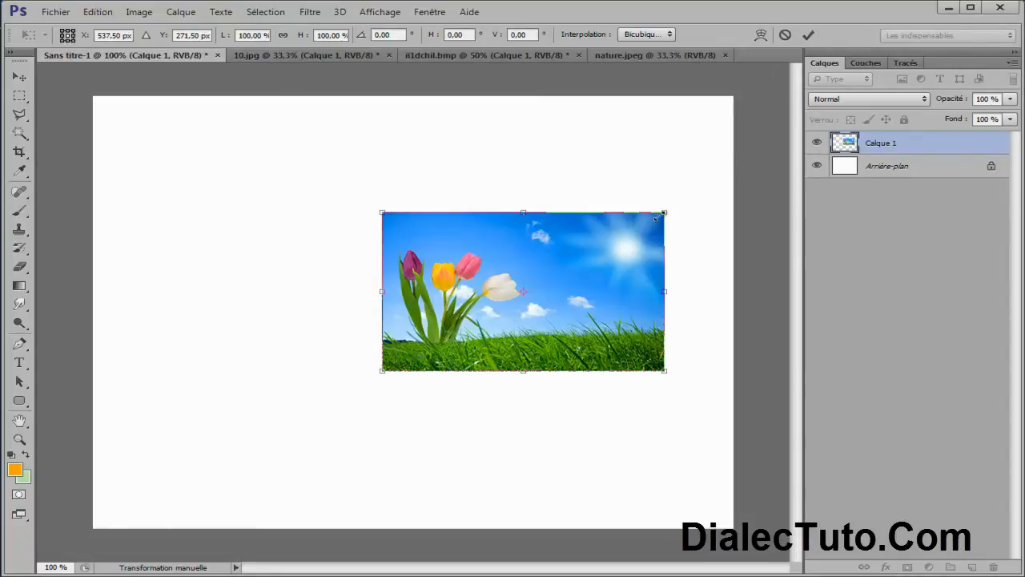
{"action": "left_click_drag", "start_coordinate": [665, 213], "coordinate": [486, 276]}
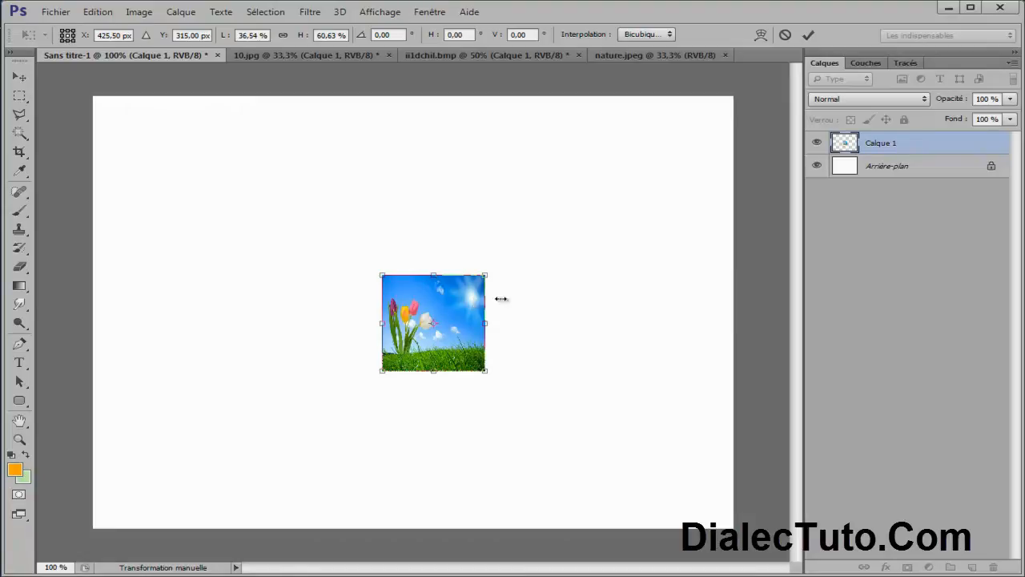
{"action": "left_click", "coordinate": [786, 36]}
- Free-transform Calque 1, moving it toward the canvas centre and scaling it proportionally about its centre to about 120%
{"action": "key", "text": "ctrl+t"}
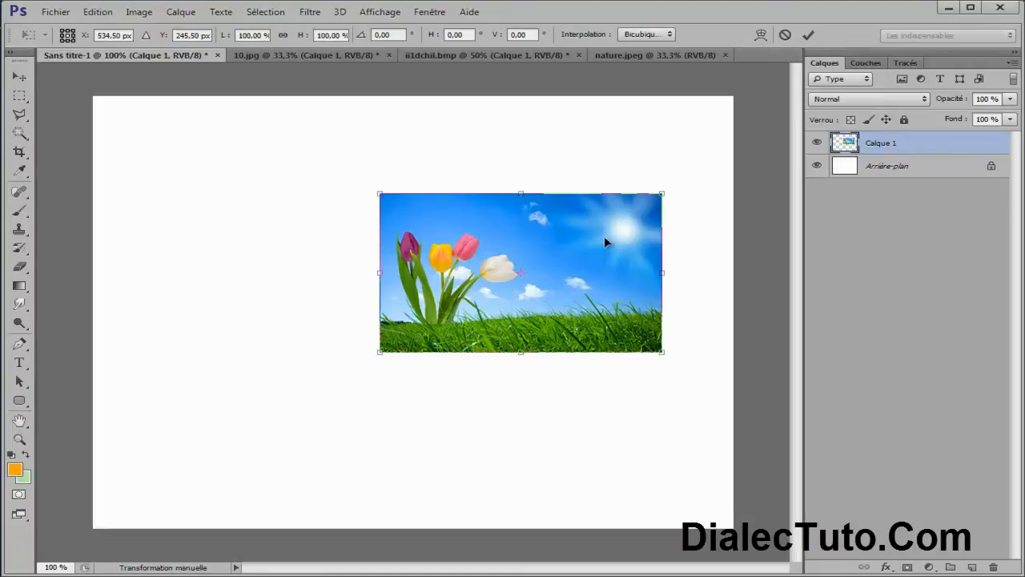
{"action": "left_click_drag", "start_coordinate": [589, 242], "coordinate": [556, 260]}
{"action": "key", "text": "alt+shift"}
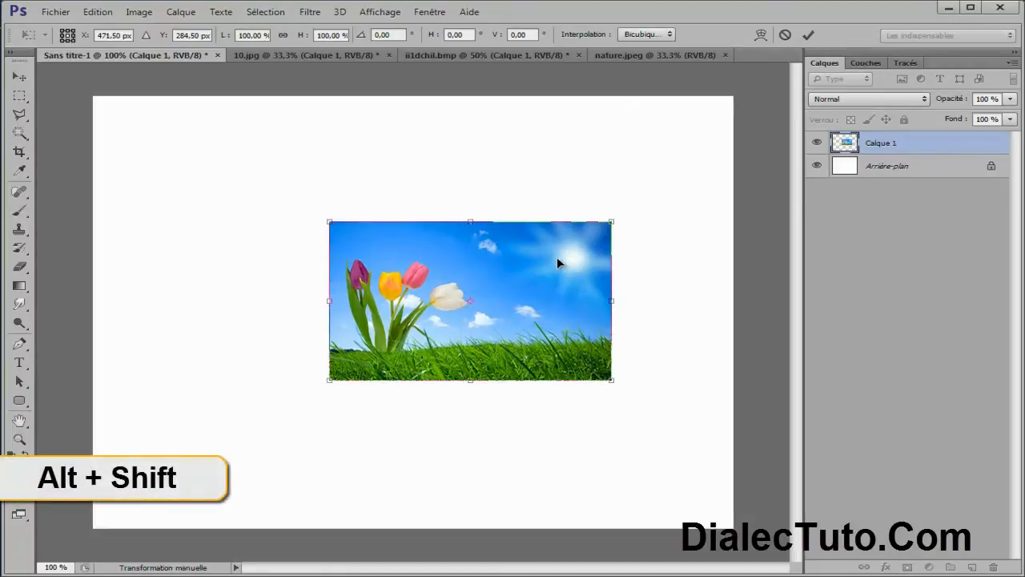
{"action": "left_click_drag", "start_coordinate": [612, 221], "coordinate": [534, 270]}
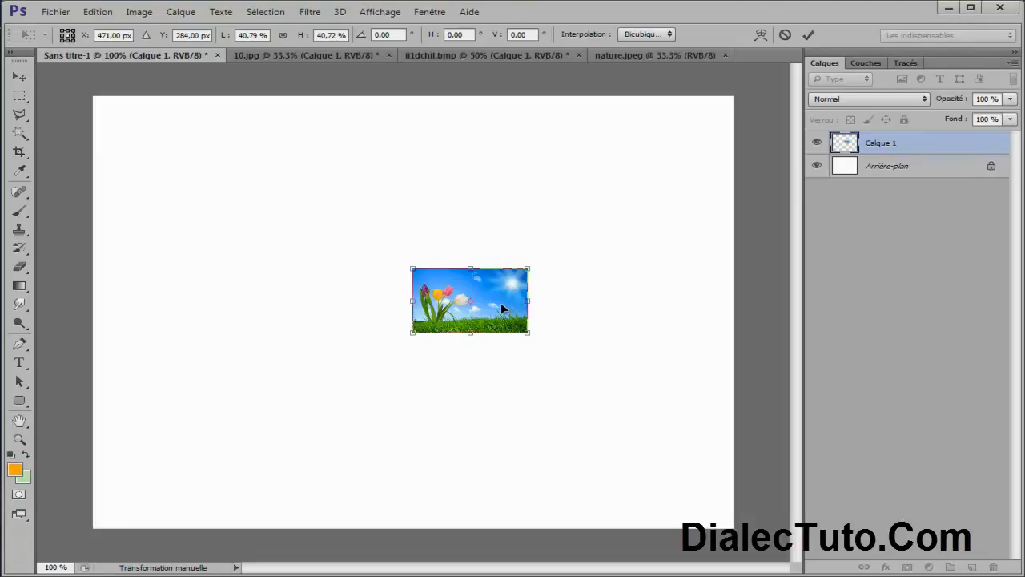
{"action": "left_click_drag", "start_coordinate": [528, 268], "coordinate": [631, 194]}
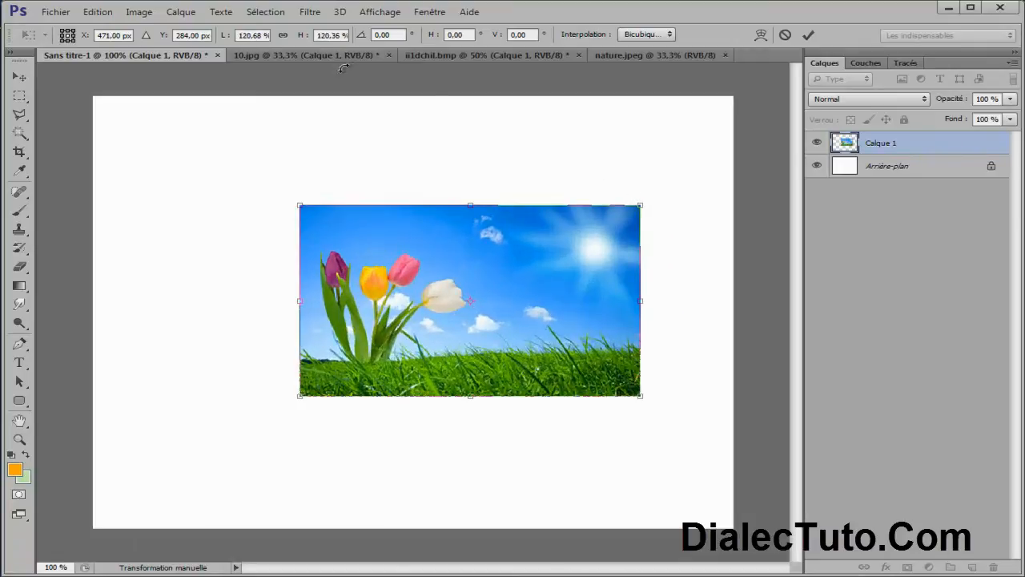
- Try linking the width and height proportions, scaling the image to 77.68% and rotating it to 1.16°
{"action": "left_click", "coordinate": [283, 37]}
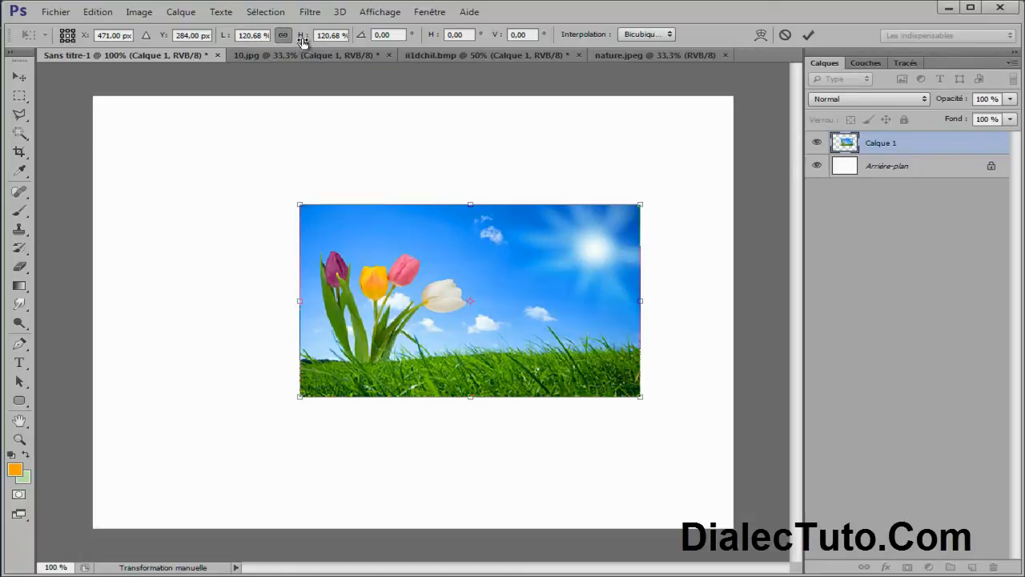
{"action": "mouse_move", "coordinate": [311, 37]}
{"action": "left_mouse_down"}
{"action": "mouse_move", "coordinate": [282, 45]}
{"action": "mouse_move", "coordinate": [313, 46]}
{"action": "mouse_move", "coordinate": [280, 45]}
{"action": "mouse_move", "coordinate": [295, 40]}
{"action": "left_mouse_up"}
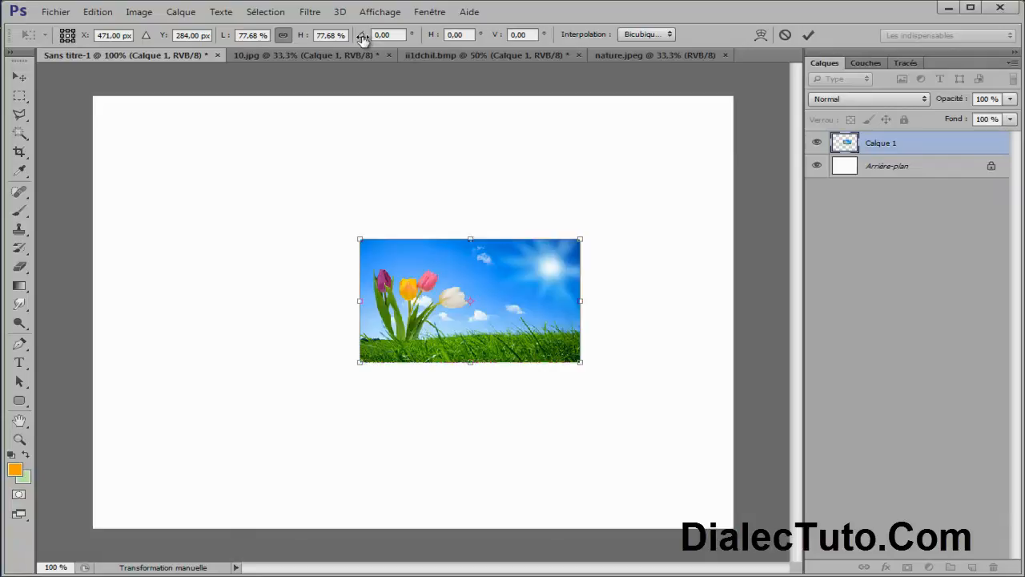
{"action": "left_click_drag", "start_coordinate": [362, 40], "coordinate": [455, 56]}
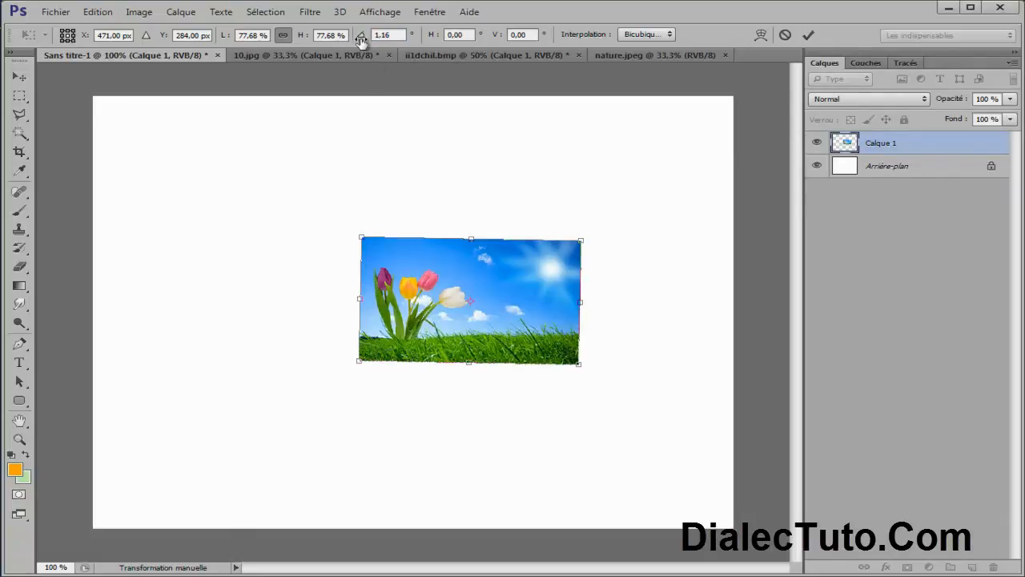
- Try rotating the image freehand to about -4.1° and cancel the transformation
{"action": "left_click", "coordinate": [98, 11]}
{"action": "mouse_move", "coordinate": [151, 295]}
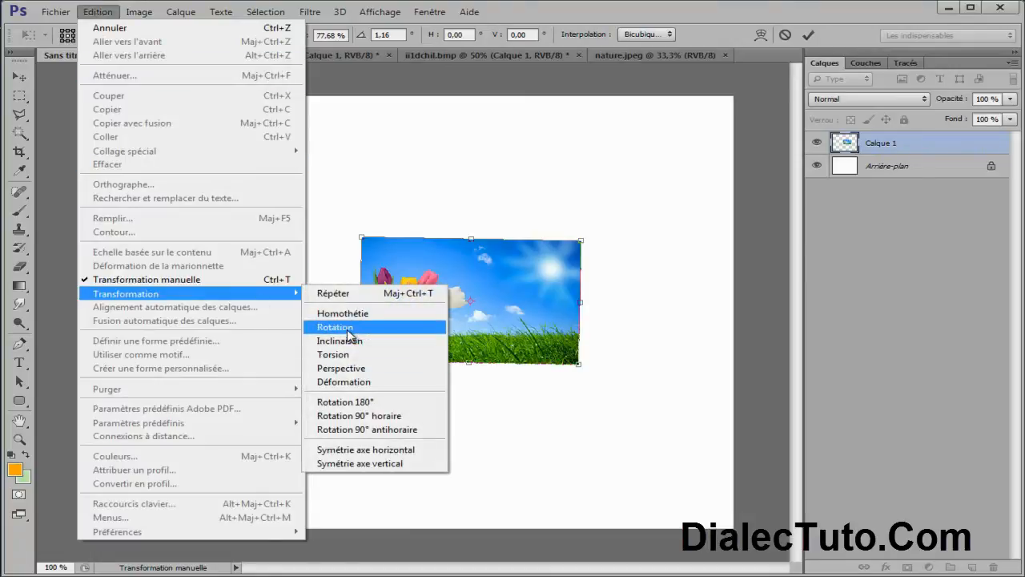
{"action": "left_click", "coordinate": [733, 32]}
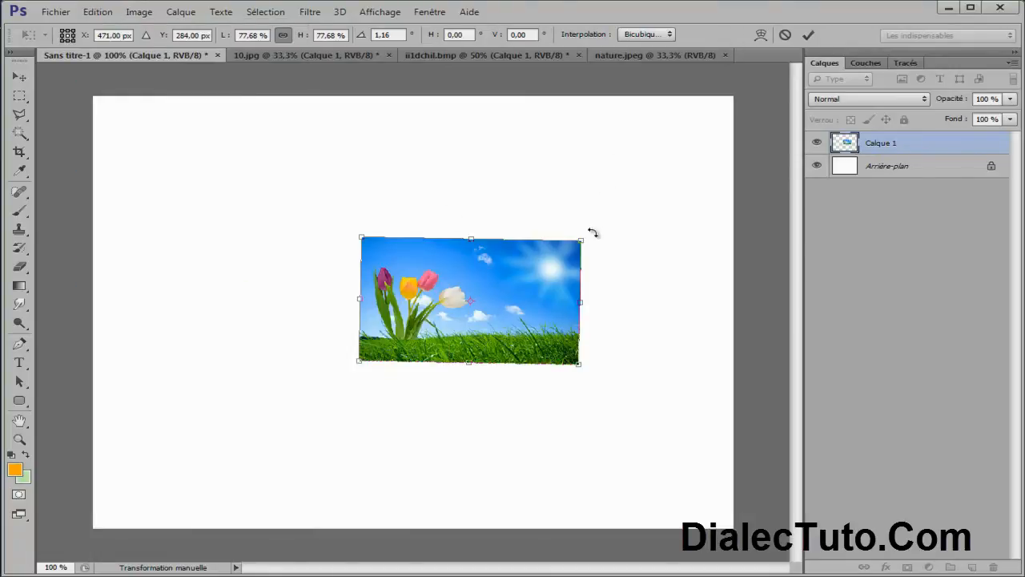
{"action": "mouse_move", "coordinate": [602, 221]}
{"action": "left_mouse_down"}
{"action": "mouse_move", "coordinate": [623, 247]}
{"action": "mouse_move", "coordinate": [614, 259]}
{"action": "mouse_move", "coordinate": [583, 221]}
{"action": "left_mouse_up"}
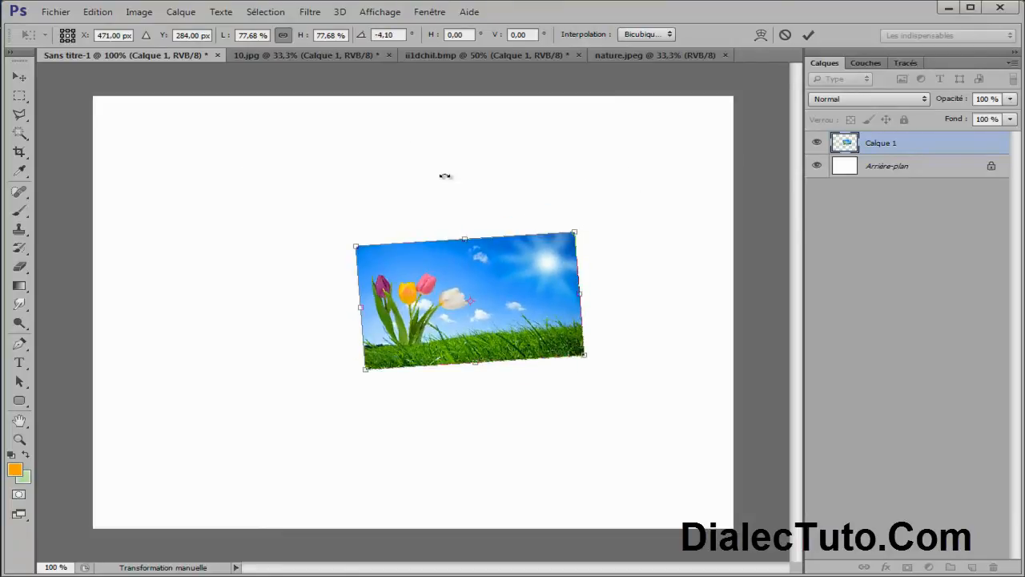
{"action": "left_click", "coordinate": [786, 35]}
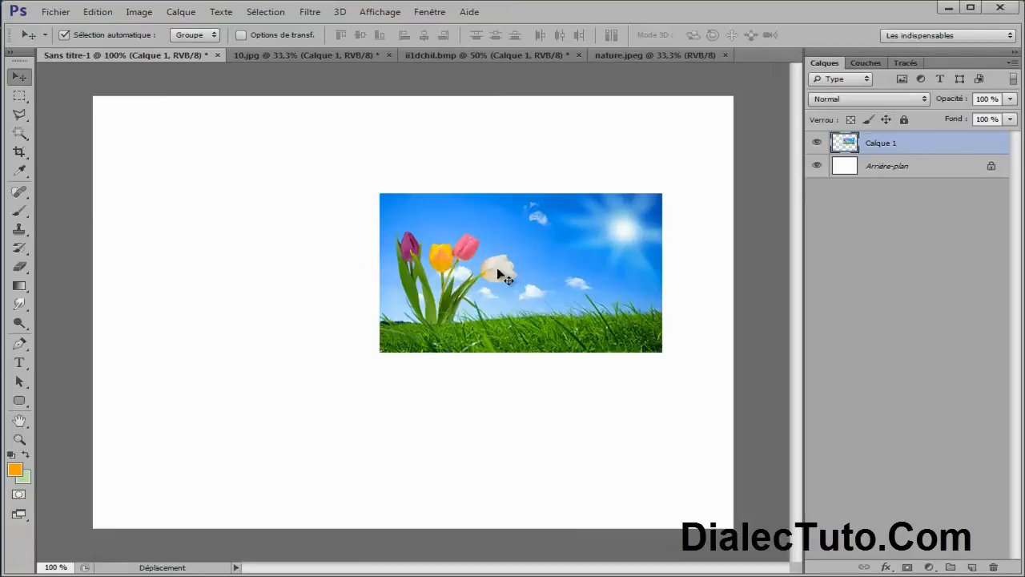
- Move the image closer to the canvas centre, try free-transform rotations to -90° and about -30.5°, and cancel the transformation
{"action": "left_click_drag", "start_coordinate": [498, 273], "coordinate": [423, 292]}
{"action": "key", "text": "ctrl+t"}
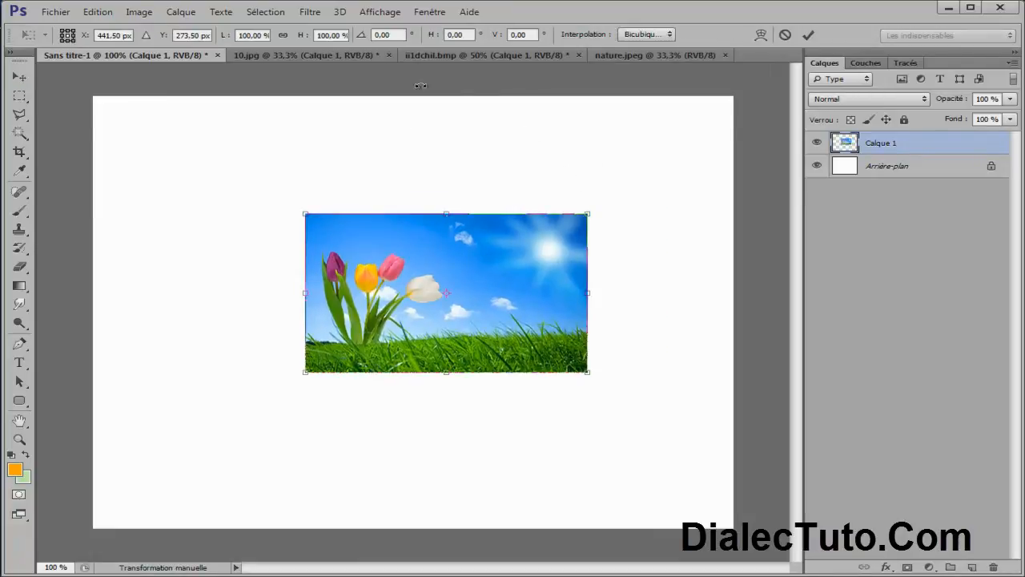
{"action": "left_click", "coordinate": [362, 35]}
{"action": "left_click_drag", "start_coordinate": [603, 195], "coordinate": [358, 168]}
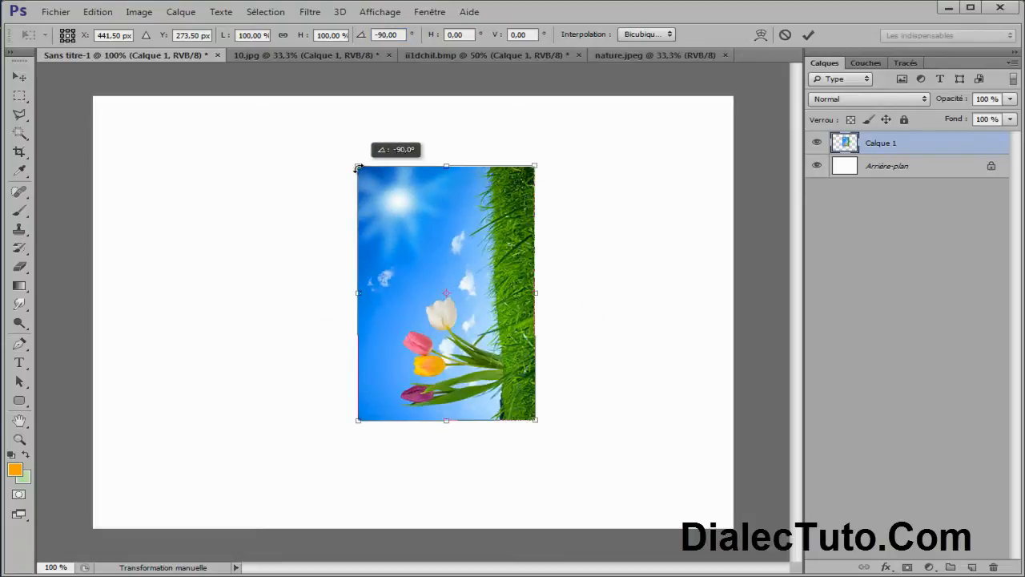
{"action": "left_click_drag", "start_coordinate": [358, 168], "coordinate": [515, 197]}
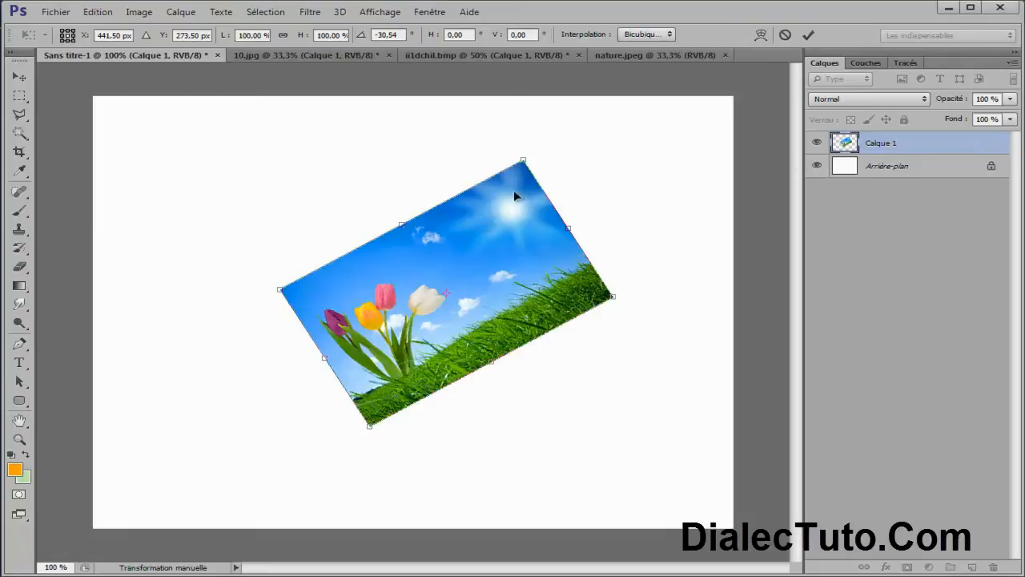
{"action": "left_click_drag", "start_coordinate": [537, 144], "coordinate": [478, 238]}
{"action": "key", "text": "Escape"}
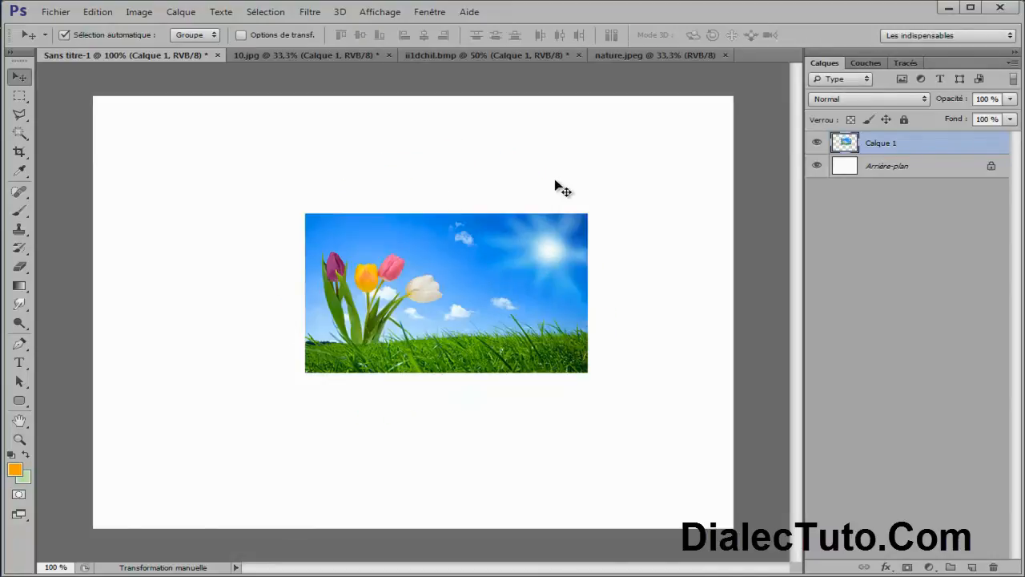
- Free-transform the image, shifting it slightly down and left and skewing it horizontally by 3.92°, and apply the transformation
{"action": "key", "text": "ctrl+t"}
{"action": "mouse_move", "coordinate": [530, 265]}
{"action": "left_mouse_down"}
{"action": "mouse_move", "coordinate": [542, 247]}
{"action": "mouse_move", "coordinate": [527, 269]}
{"action": "left_mouse_up"}
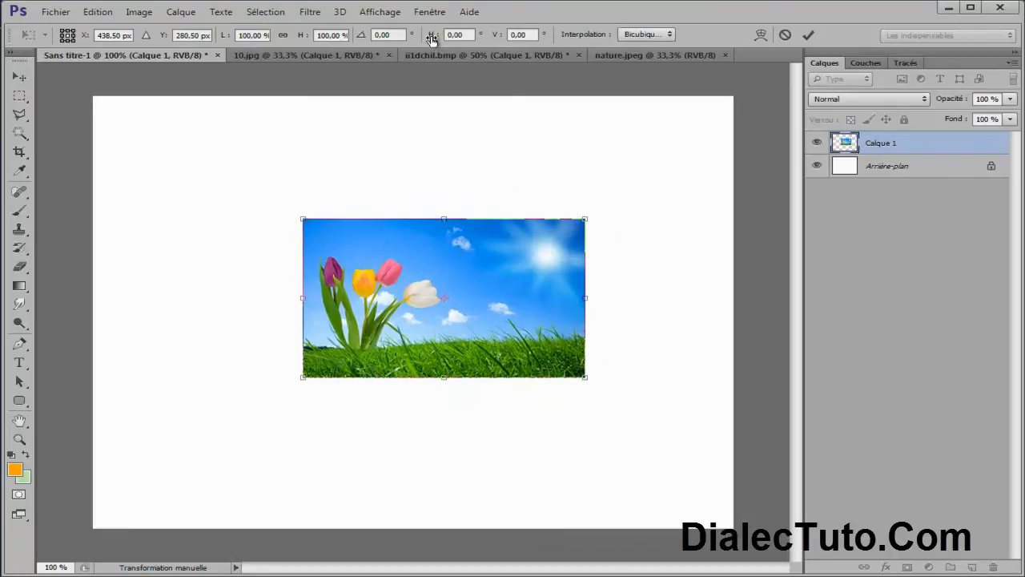
{"action": "left_click_drag", "start_coordinate": [429, 38], "coordinate": [753, 44]}
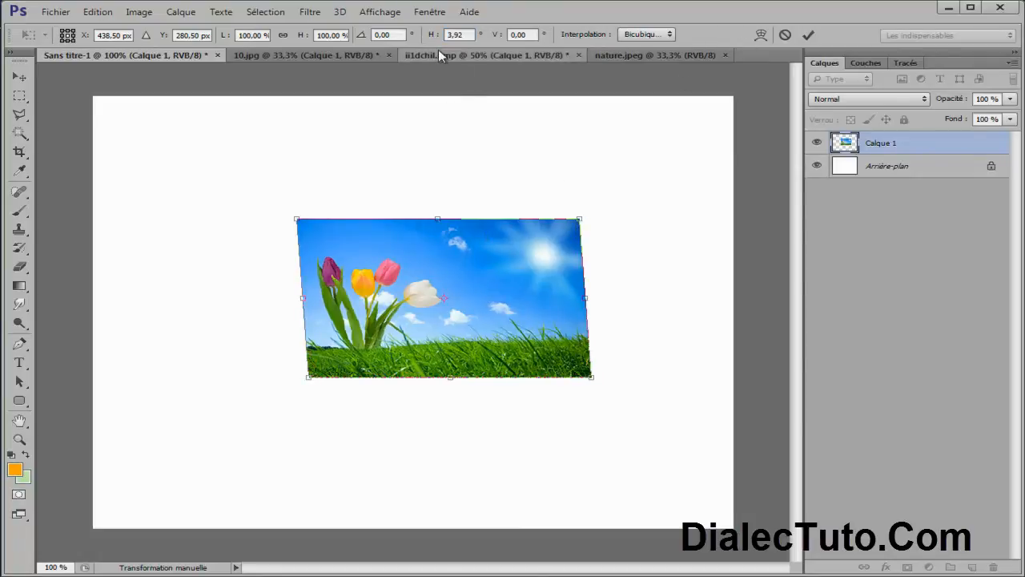
{"action": "left_click", "coordinate": [98, 12]}
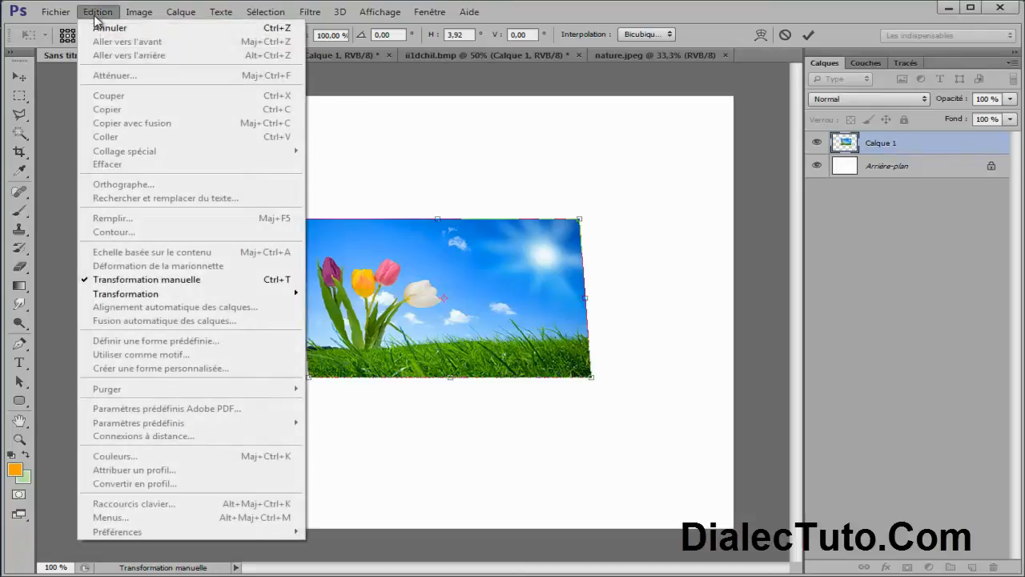
{"action": "mouse_move", "coordinate": [155, 298]}
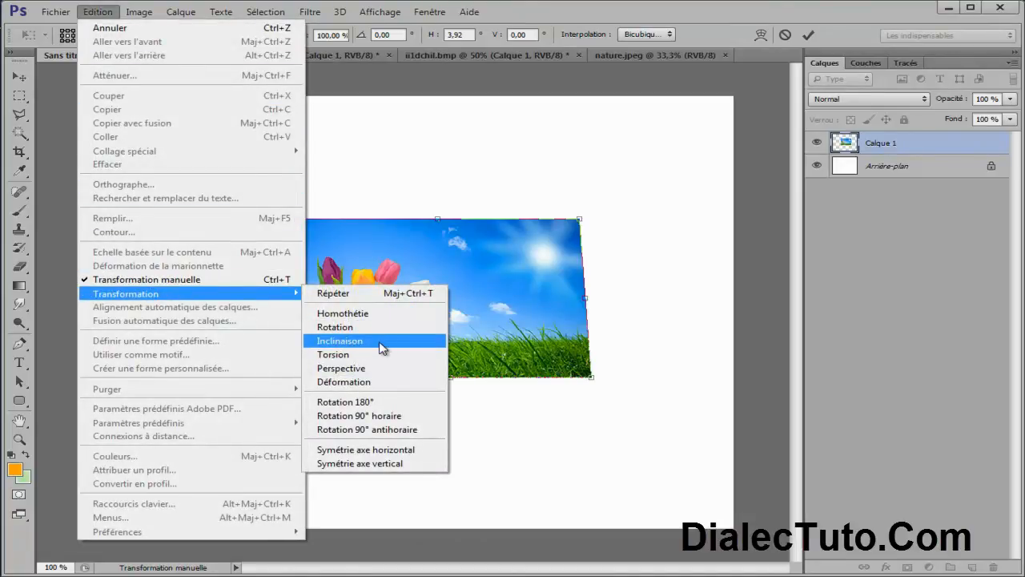
{"action": "left_click", "coordinate": [558, 150]}
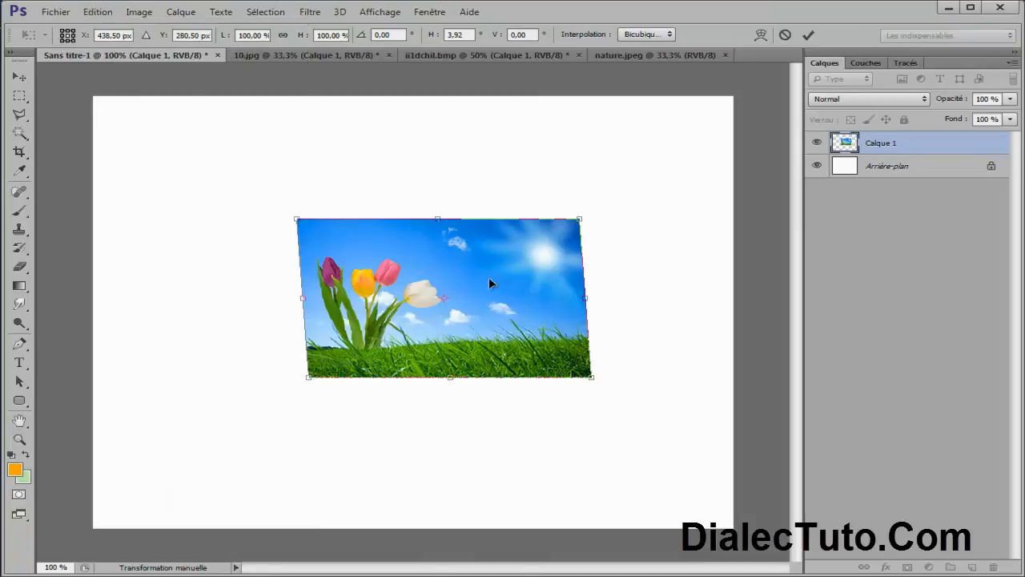
{"action": "key", "text": "Return"}
- Move the skewed image up and left by about 14 px, and undo both the move and the skew
{"action": "left_click_drag", "start_coordinate": [501, 283], "coordinate": [477, 268]}
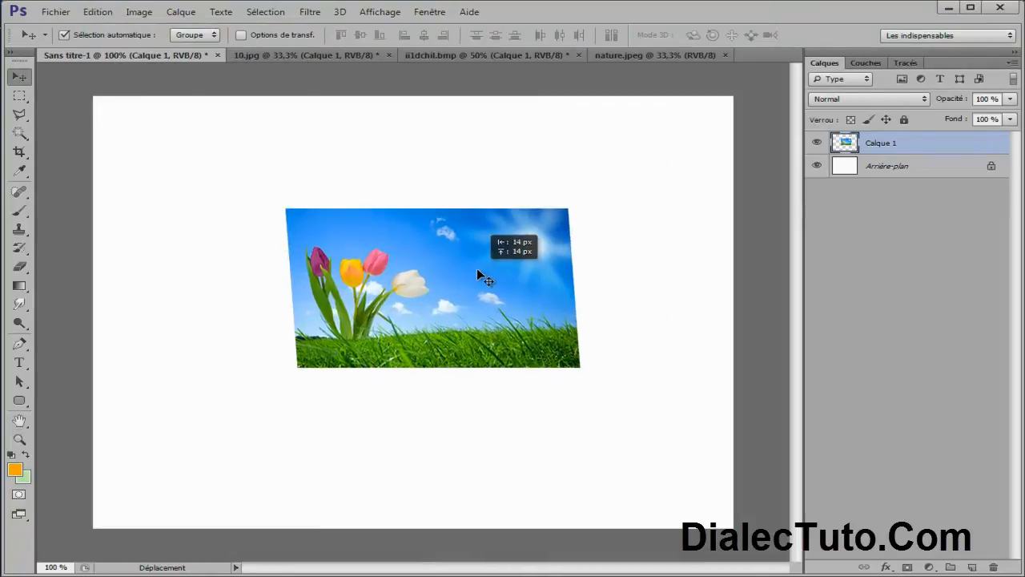
{"action": "left_click", "coordinate": [98, 11]}
{"action": "left_click", "coordinate": [115, 55]}
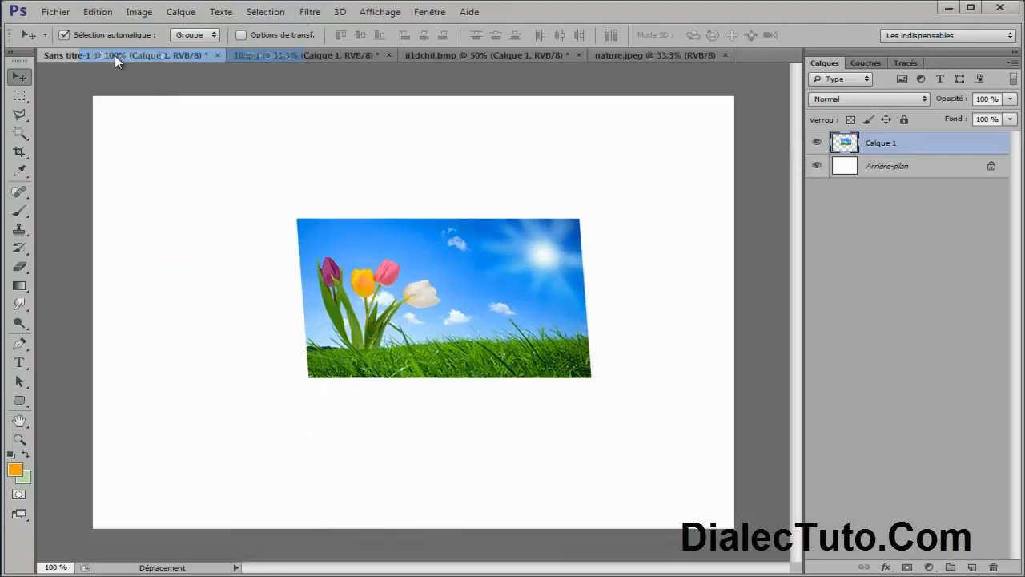
{"action": "left_click", "coordinate": [99, 12]}
{"action": "left_click", "coordinate": [110, 58]}
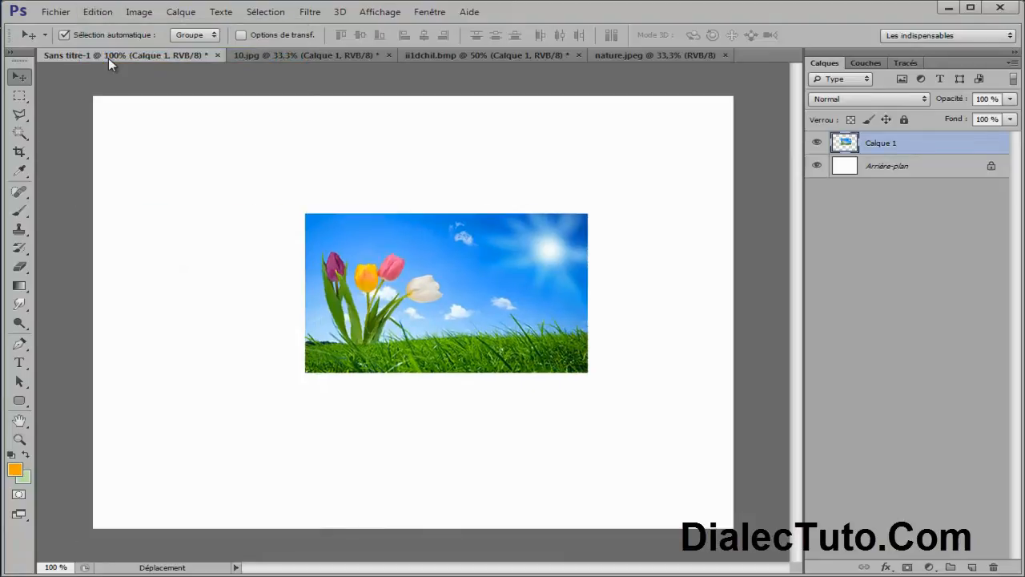
- Move the image left and start Free Transform, rotating it about its centre to about -30.5° and back to about 0.7°
{"action": "left_click_drag", "start_coordinate": [483, 293], "coordinate": [453, 321]}
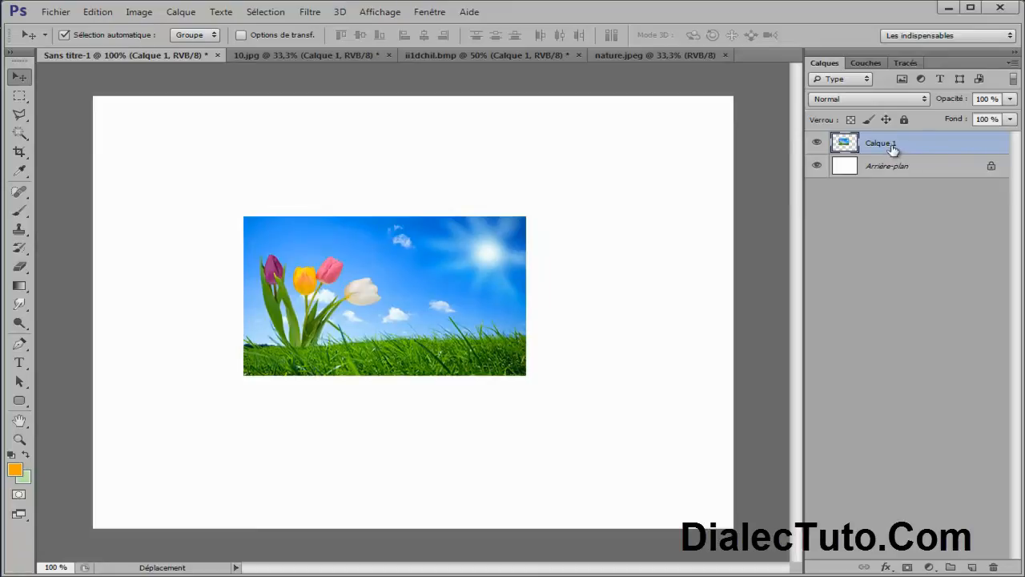
{"action": "left_click", "coordinate": [96, 14]}
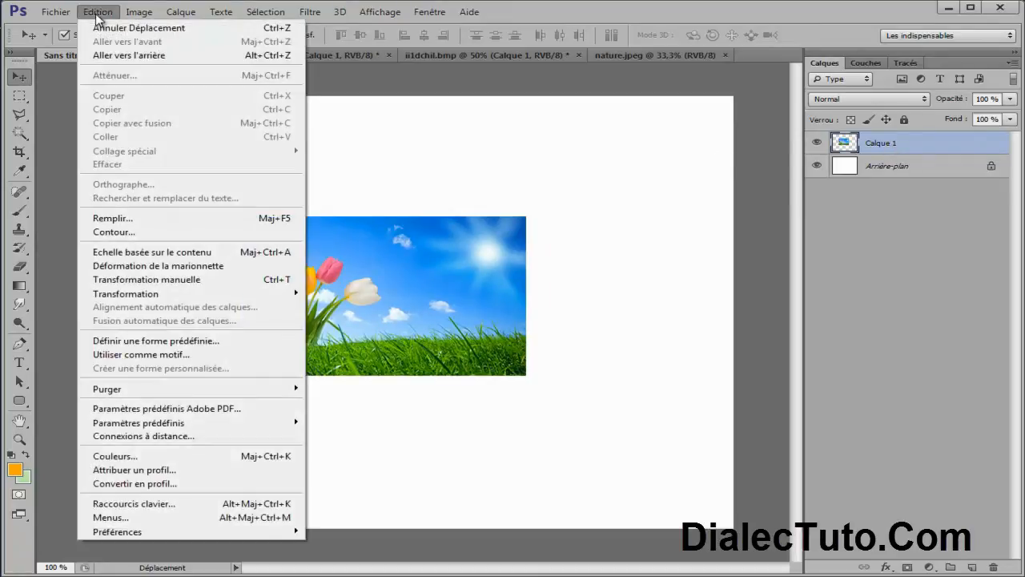
{"action": "left_click", "coordinate": [164, 280]}
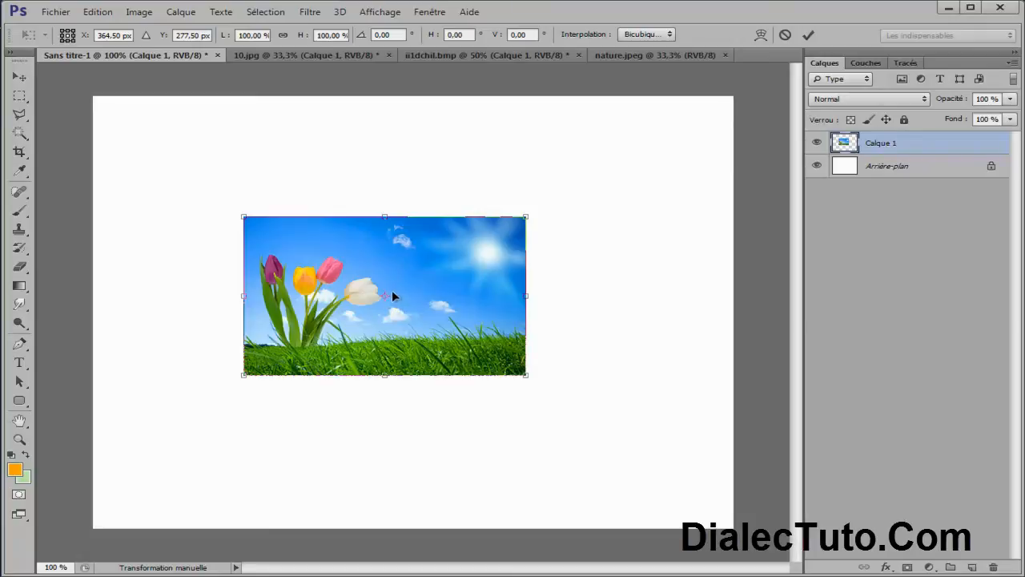
{"action": "mouse_move", "coordinate": [388, 296]}
{"action": "left_mouse_down"}
{"action": "mouse_move", "coordinate": [517, 370]}
{"action": "mouse_move", "coordinate": [376, 291]}
{"action": "left_mouse_up"}
{"action": "left_click", "coordinate": [67, 36]}
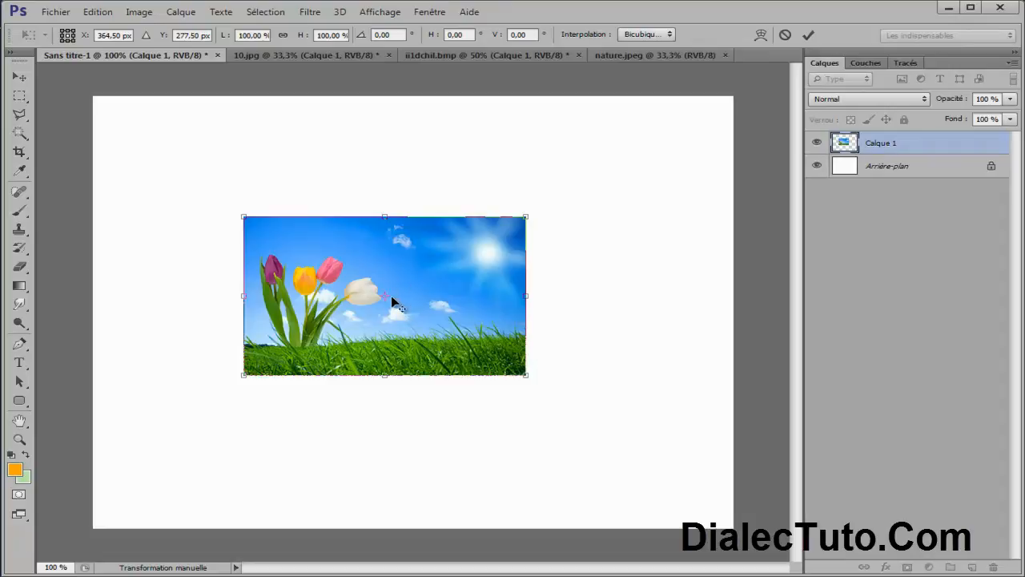
{"action": "left_click_drag", "start_coordinate": [544, 193], "coordinate": [451, 175]}
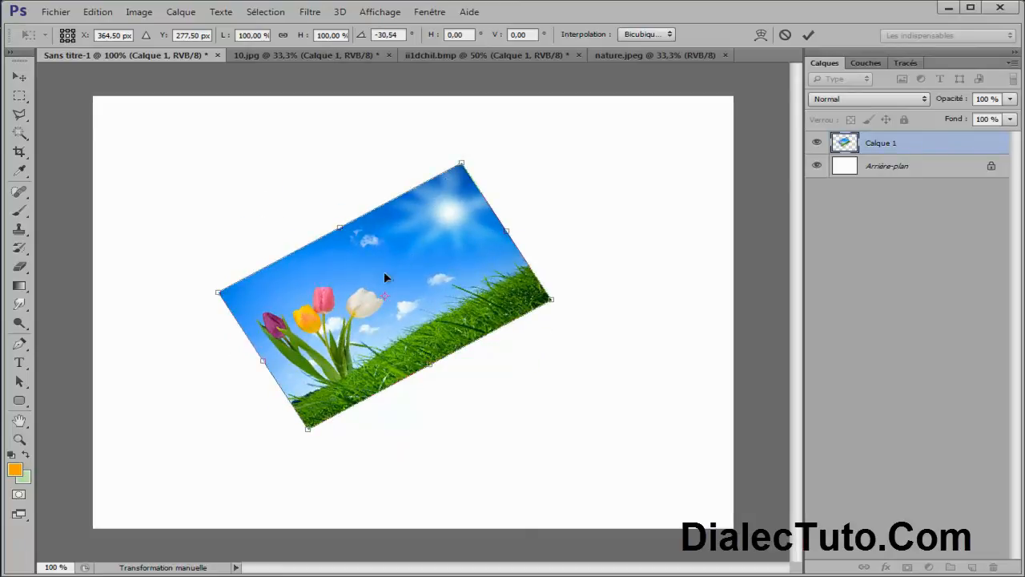
{"action": "left_click_drag", "start_coordinate": [479, 143], "coordinate": [532, 219]}
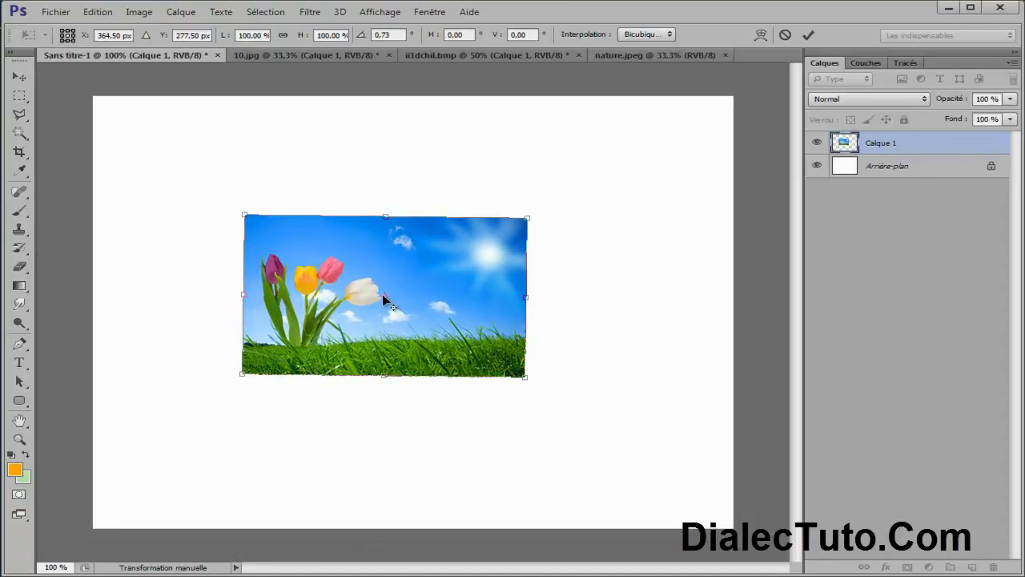
- Try rotating about a reference point near the image's lower-right corner to about 8°, and about one near its lower-left corner to about -3.3°
{"action": "left_click_drag", "start_coordinate": [387, 300], "coordinate": [508, 370]}
{"action": "left_click_drag", "start_coordinate": [545, 198], "coordinate": [564, 212]}
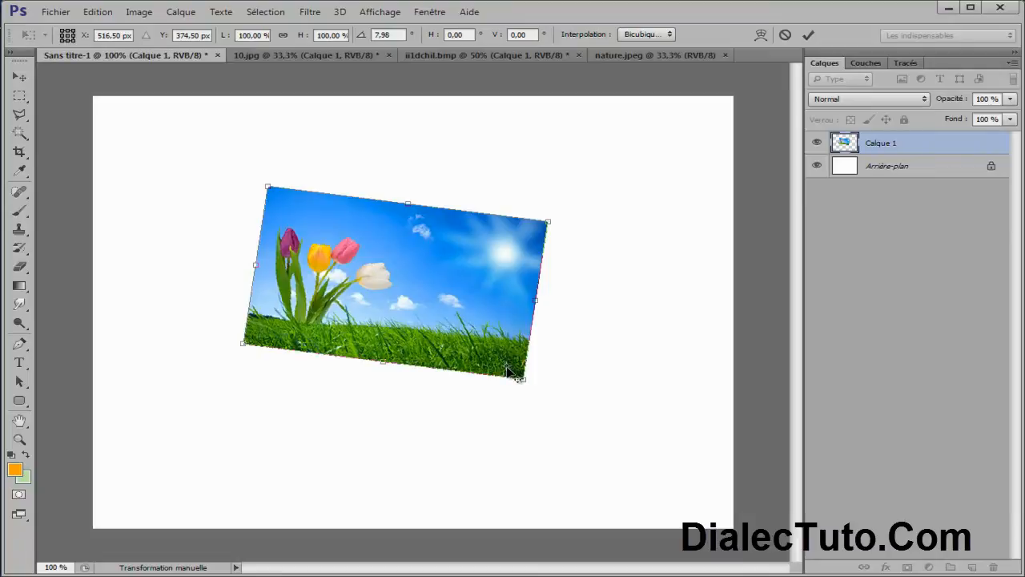
{"action": "left_click_drag", "start_coordinate": [506, 369], "coordinate": [402, 278]}
{"action": "left_click_drag", "start_coordinate": [402, 278], "coordinate": [264, 337]}
{"action": "left_click_drag", "start_coordinate": [607, 184], "coordinate": [531, 153]}
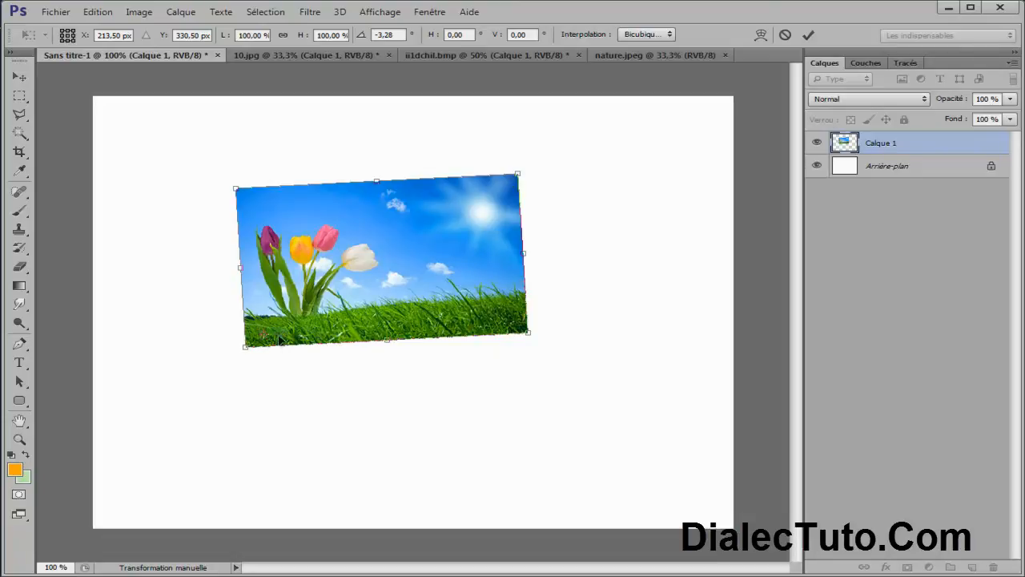
- Try rotating the image about the middle of its bottom edge to about -5.2° and about 1°, and cancel the transformation
{"action": "left_click_drag", "start_coordinate": [387, 280], "coordinate": [376, 305]}
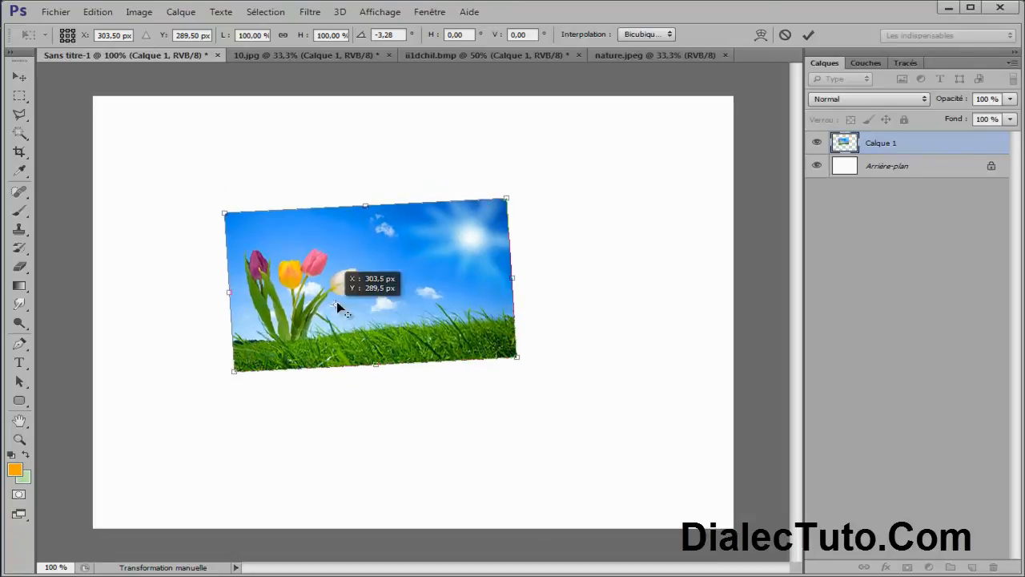
{"action": "left_click_drag", "start_coordinate": [364, 202], "coordinate": [355, 178]}
{"action": "left_click", "coordinate": [66, 40]}
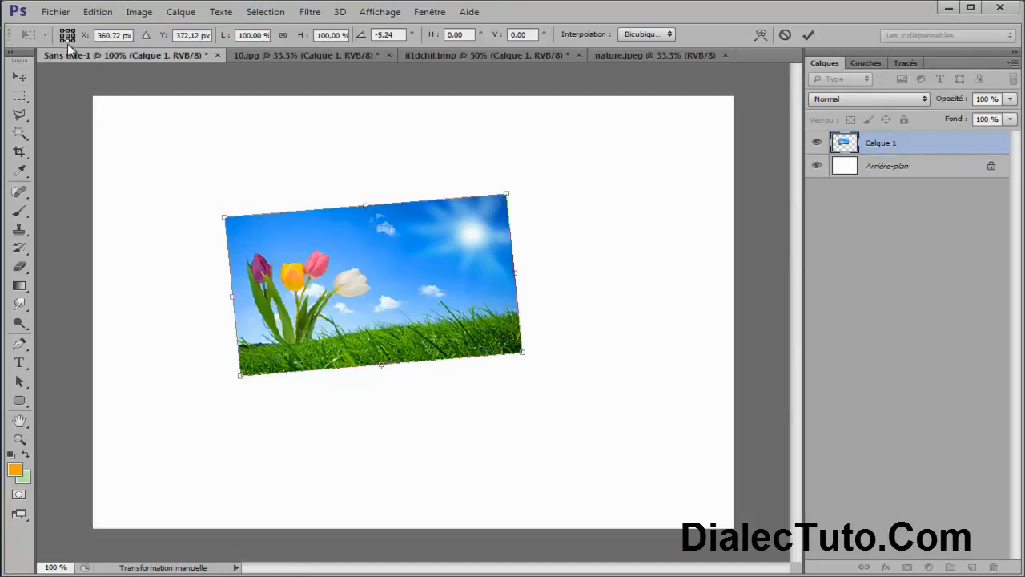
{"action": "left_click_drag", "start_coordinate": [337, 163], "coordinate": [367, 170]}
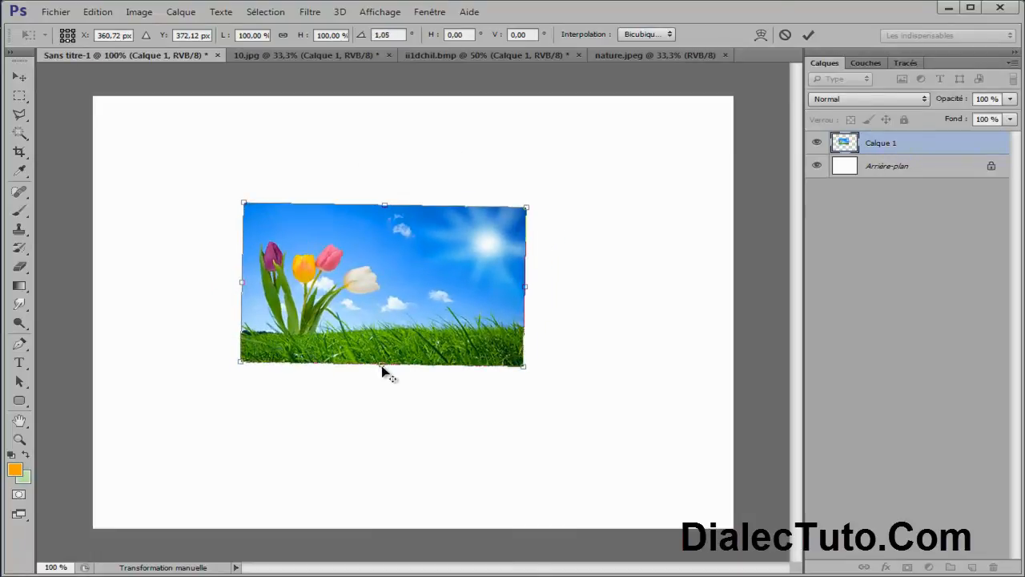
{"action": "left_click", "coordinate": [785, 36]}
- Reposition the image and start Free Transform, placing its centre at about X 396.5 px, Y 288.5 px
{"action": "left_click_drag", "start_coordinate": [423, 260], "coordinate": [511, 285]}
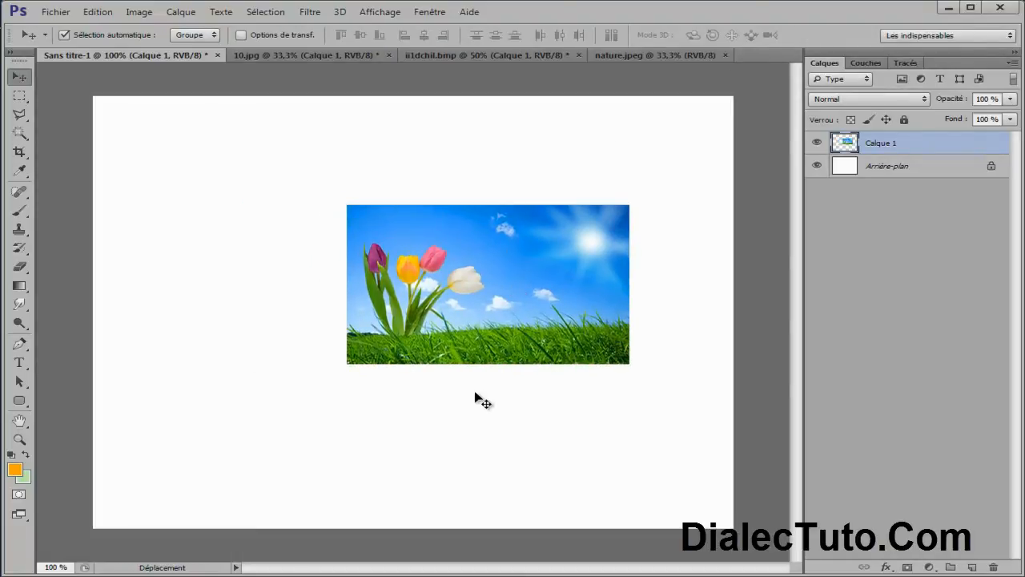
{"action": "left_click", "coordinate": [98, 12]}
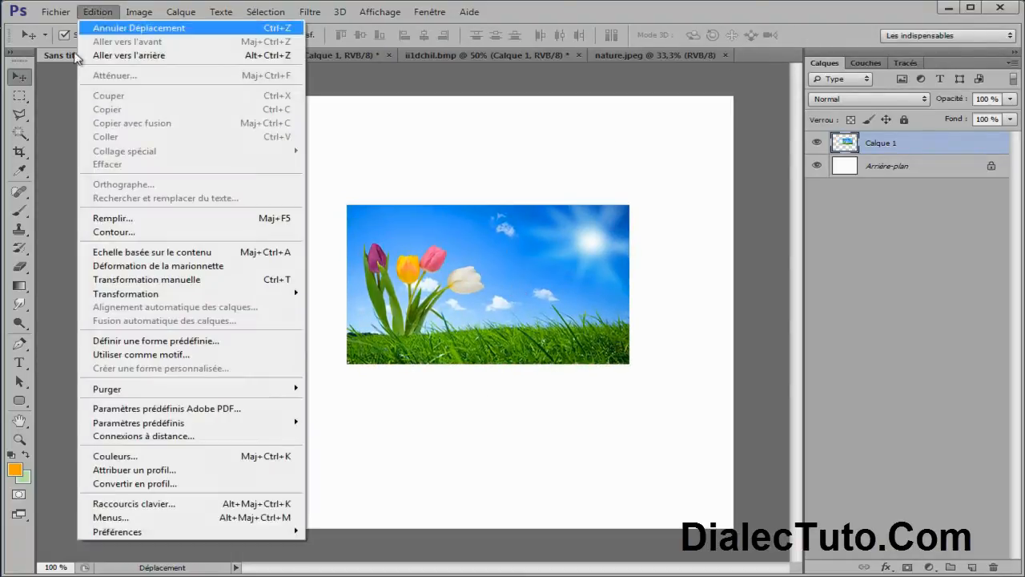
{"action": "left_click", "coordinate": [184, 280]}
{"action": "mouse_move", "coordinate": [473, 280]}
{"action": "left_mouse_down"}
{"action": "mouse_move", "coordinate": [485, 310]}
{"action": "mouse_move", "coordinate": [457, 270]}
{"action": "left_mouse_up"}
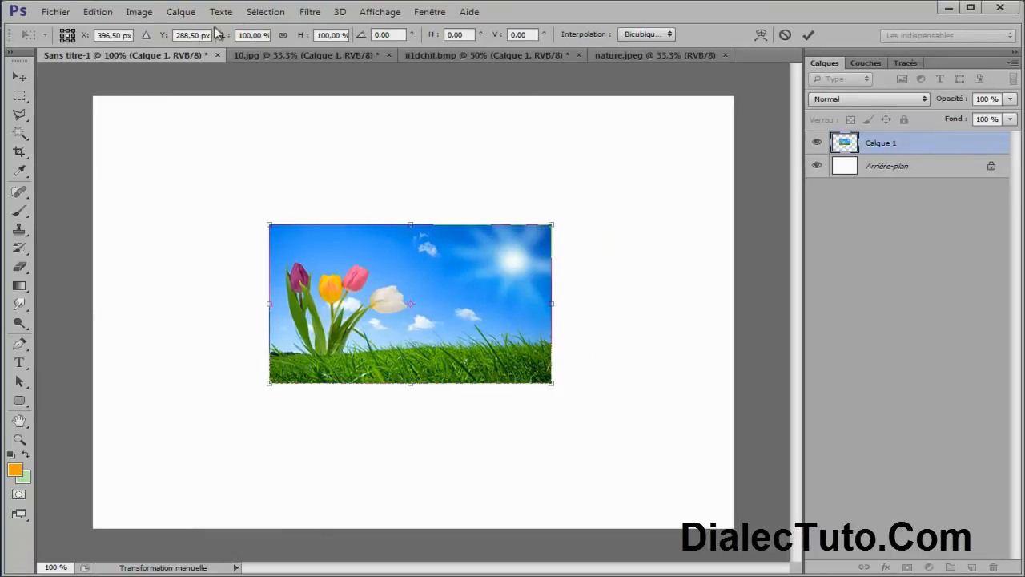
- Switch the transformation to custom warp and bend the image's top edge, bottom edge and tulip area into a wavy shape
{"action": "left_click", "coordinate": [761, 36]}
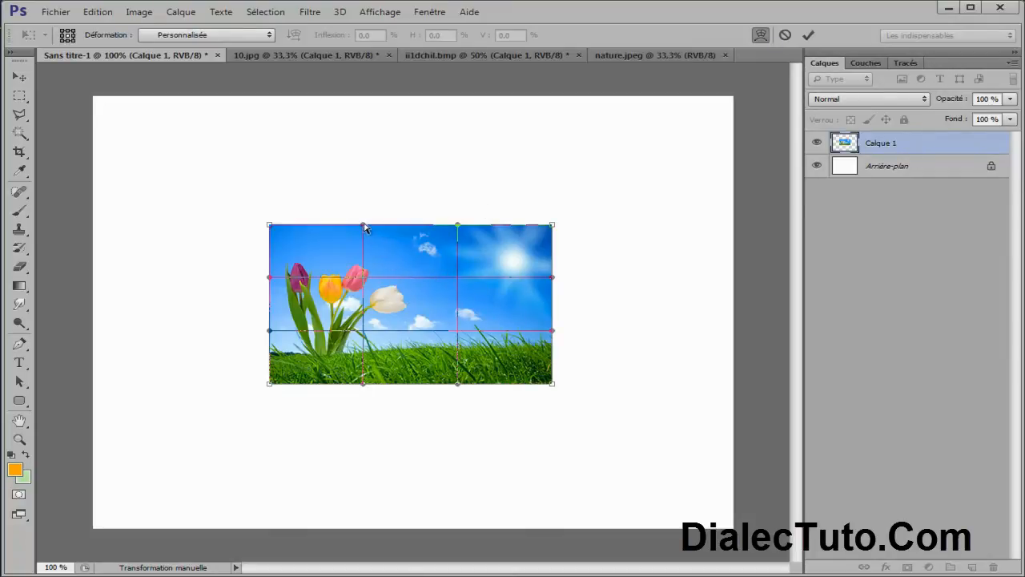
{"action": "left_click_drag", "start_coordinate": [363, 225], "coordinate": [363, 220]}
{"action": "left_click_drag", "start_coordinate": [361, 188], "coordinate": [360, 177]}
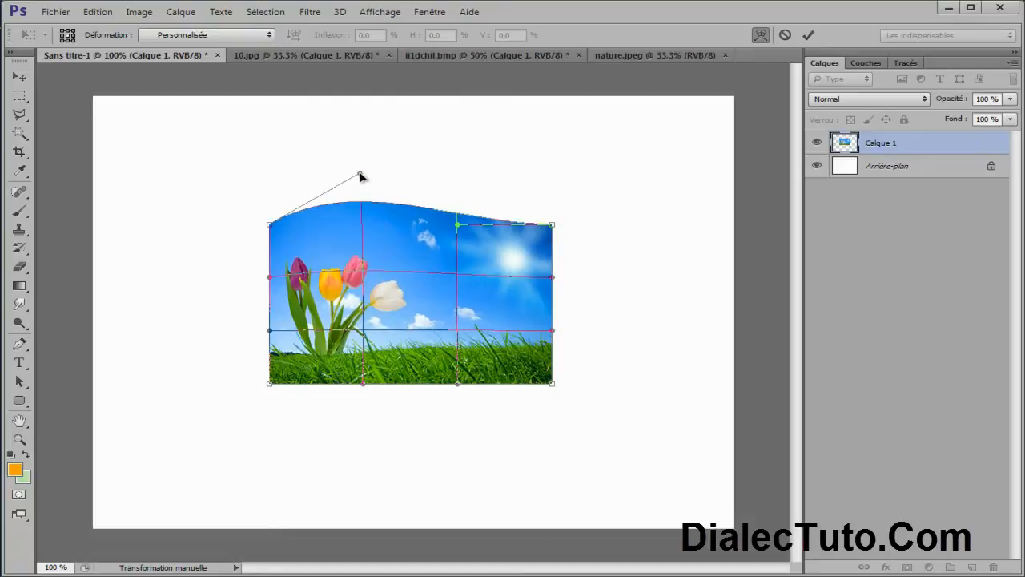
{"action": "left_click_drag", "start_coordinate": [459, 229], "coordinate": [458, 296]}
{"action": "left_click_drag", "start_coordinate": [460, 385], "coordinate": [442, 346]}
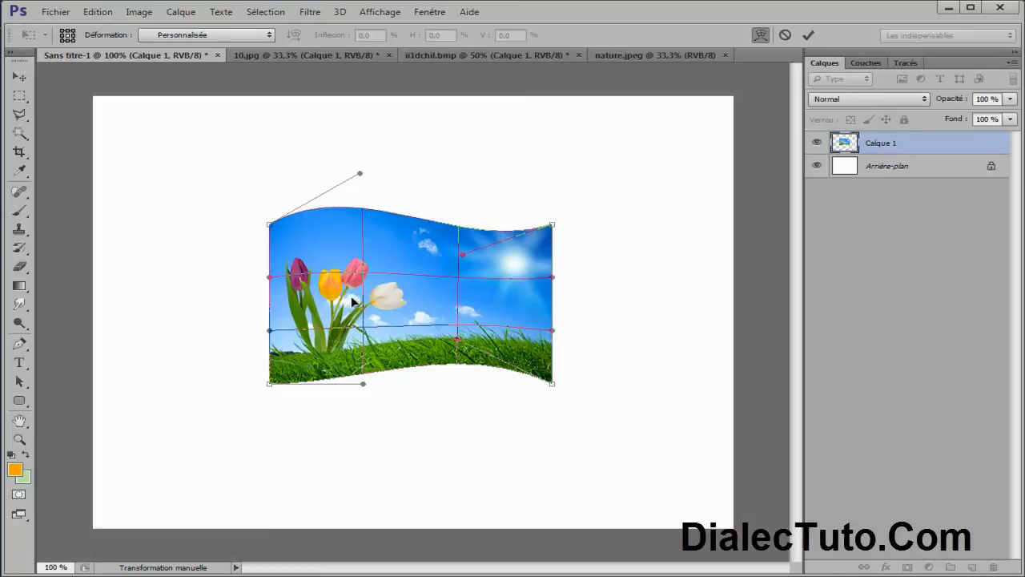
{"action": "left_click_drag", "start_coordinate": [362, 302], "coordinate": [348, 321]}
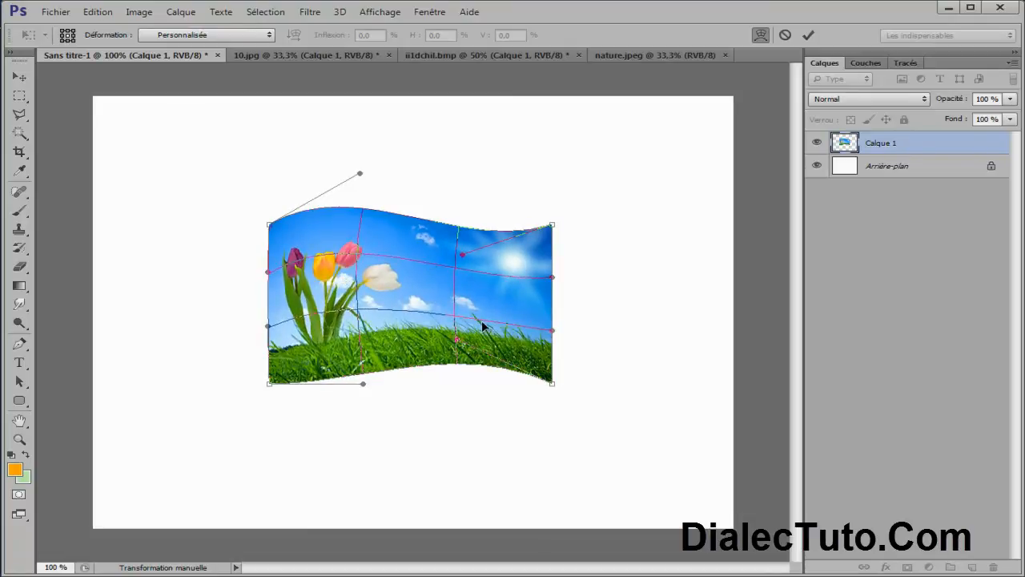
- Warp the image with the Arc style at about 40.5% bend, 5.8% horizontal and 38.1% vertical distortion, apply it and move the image slightly up
{"action": "left_click", "coordinate": [250, 35]}
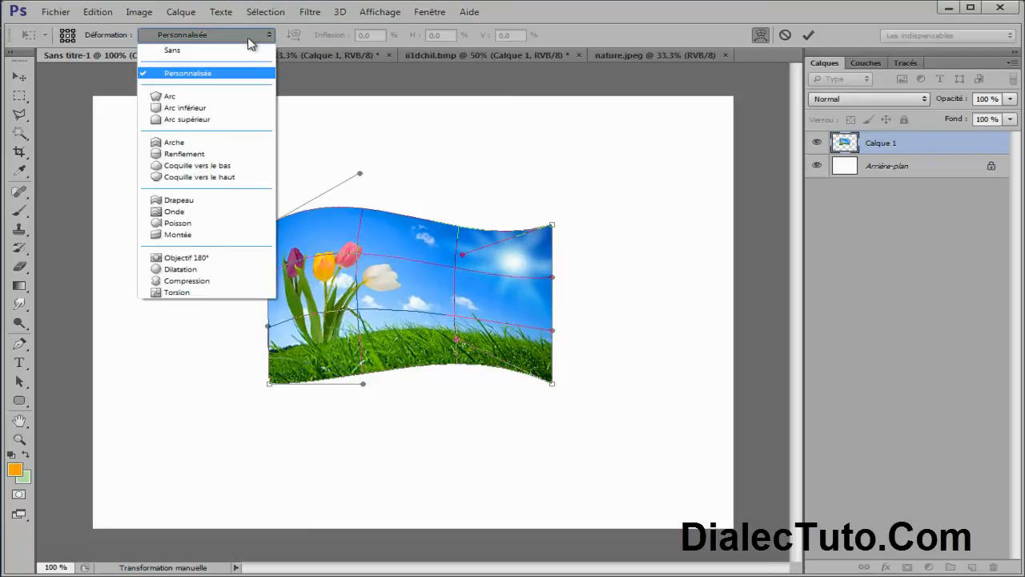
{"action": "left_click", "coordinate": [192, 97]}
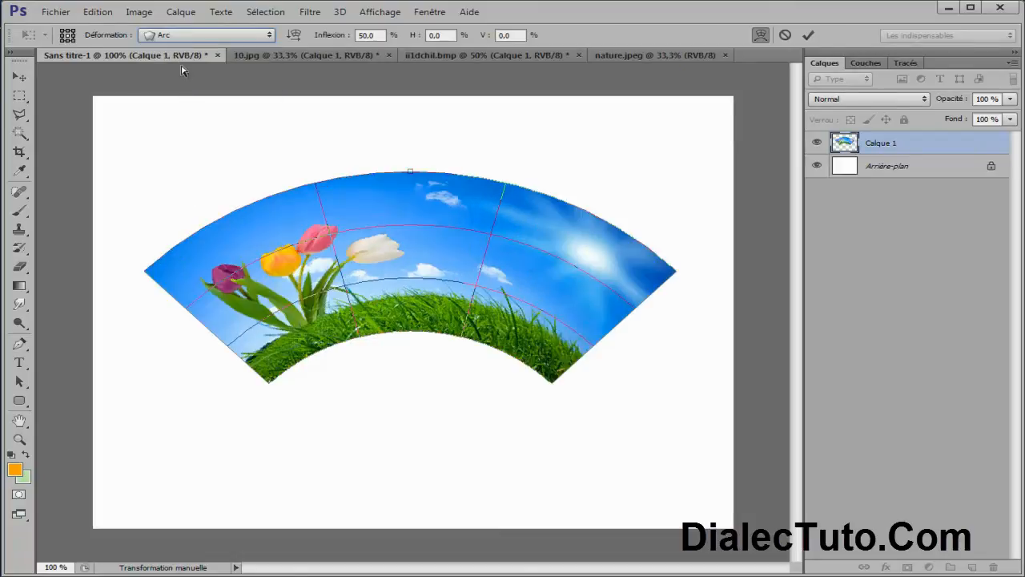
{"action": "left_click", "coordinate": [207, 38]}
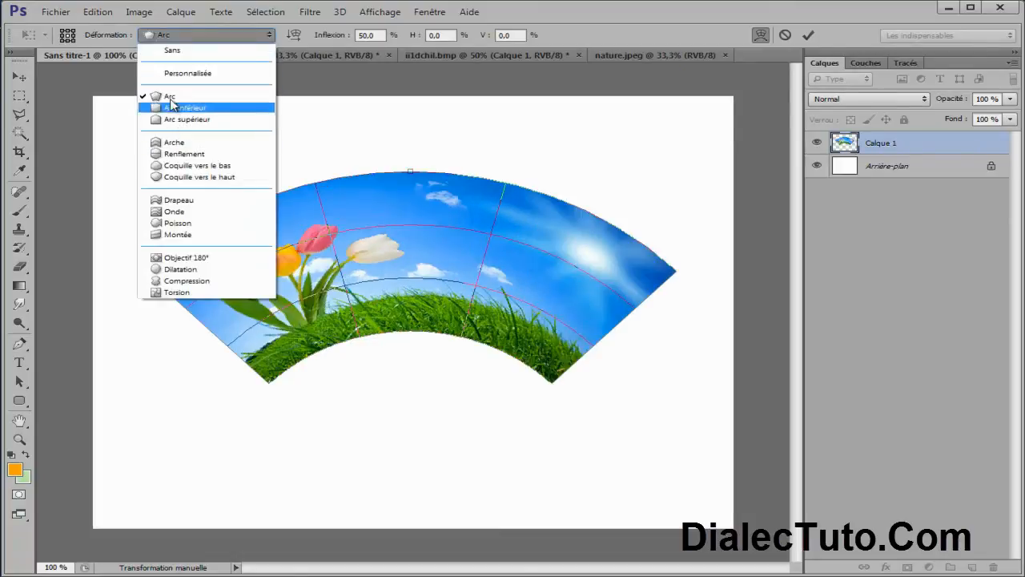
{"action": "left_click", "coordinate": [611, 23]}
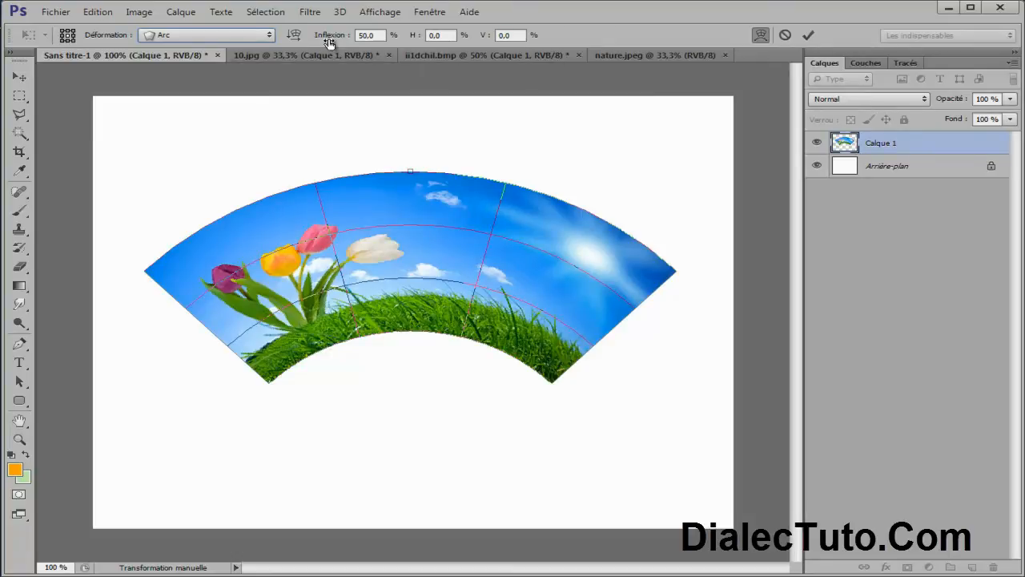
{"action": "left_click_drag", "start_coordinate": [325, 40], "coordinate": [298, 37]}
{"action": "left_click_drag", "start_coordinate": [413, 37], "coordinate": [797, 24]}
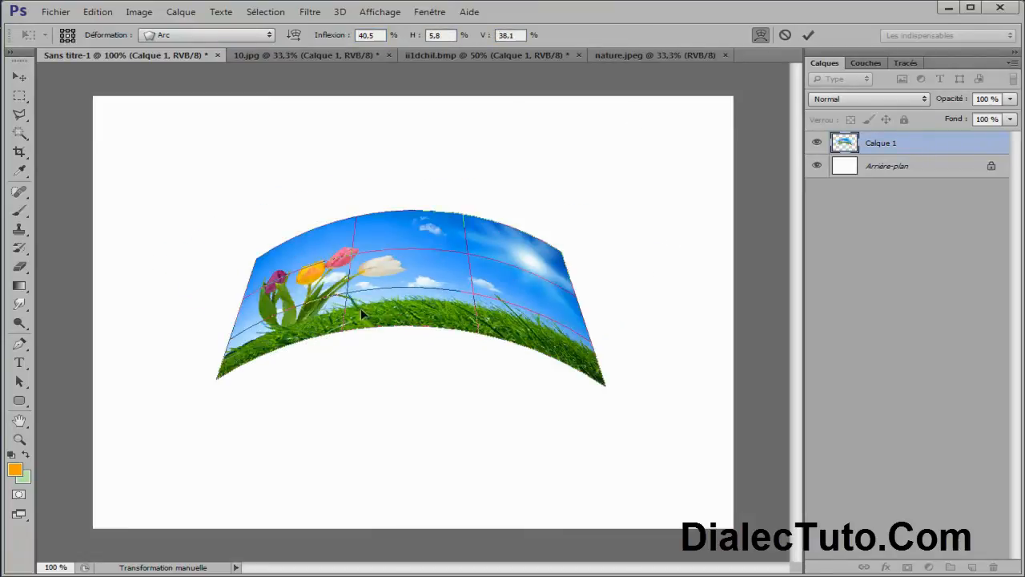
{"action": "key", "text": "Return"}
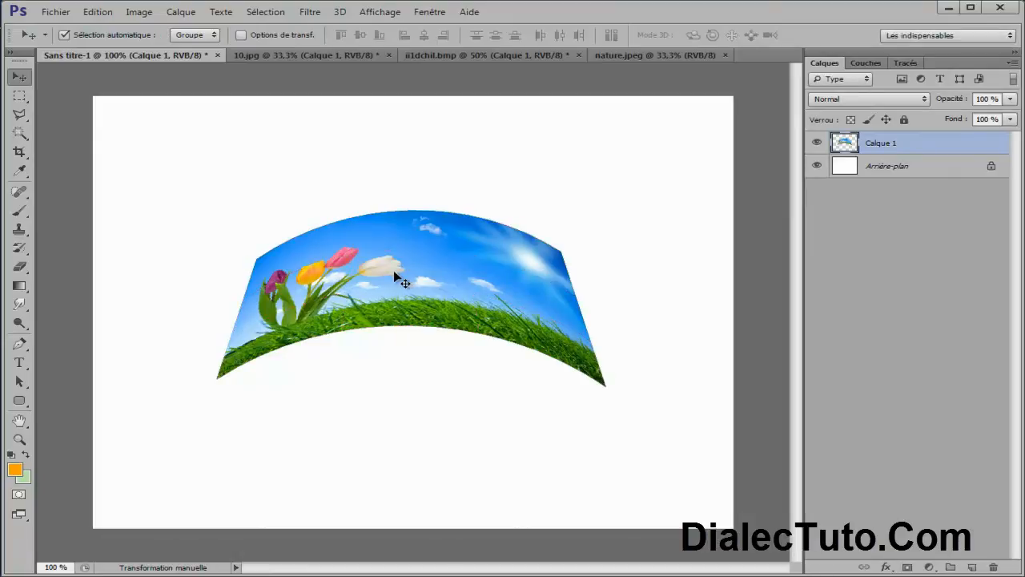
{"action": "left_click_drag", "start_coordinate": [461, 274], "coordinate": [422, 219]}
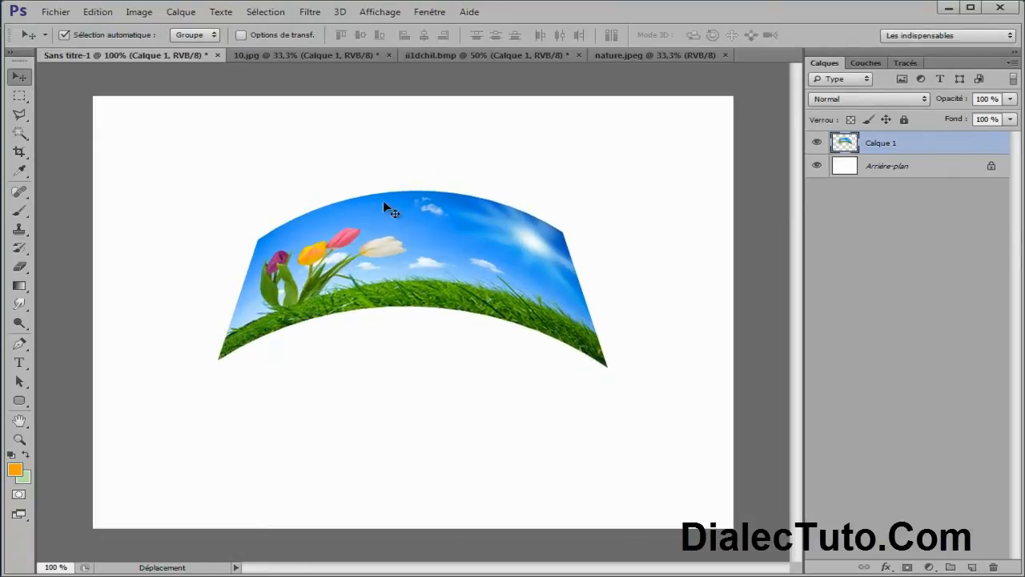
- Compare the magazine mockup in 10.jpg with and without its layers by toggling the visibility of Calque 1 and Calque 0
{"action": "left_click", "coordinate": [286, 57]}
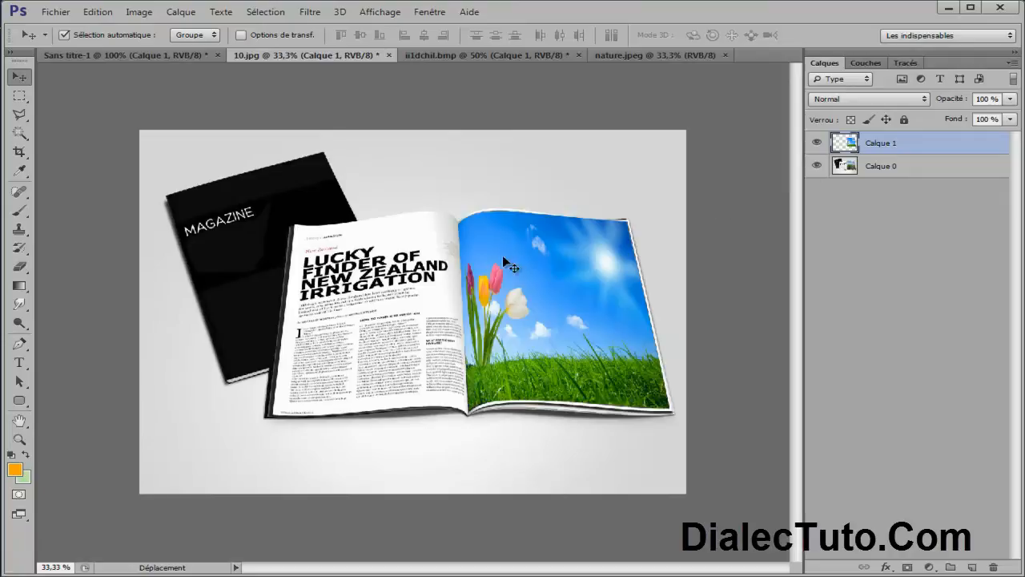
{"action": "left_click", "coordinate": [817, 142]}
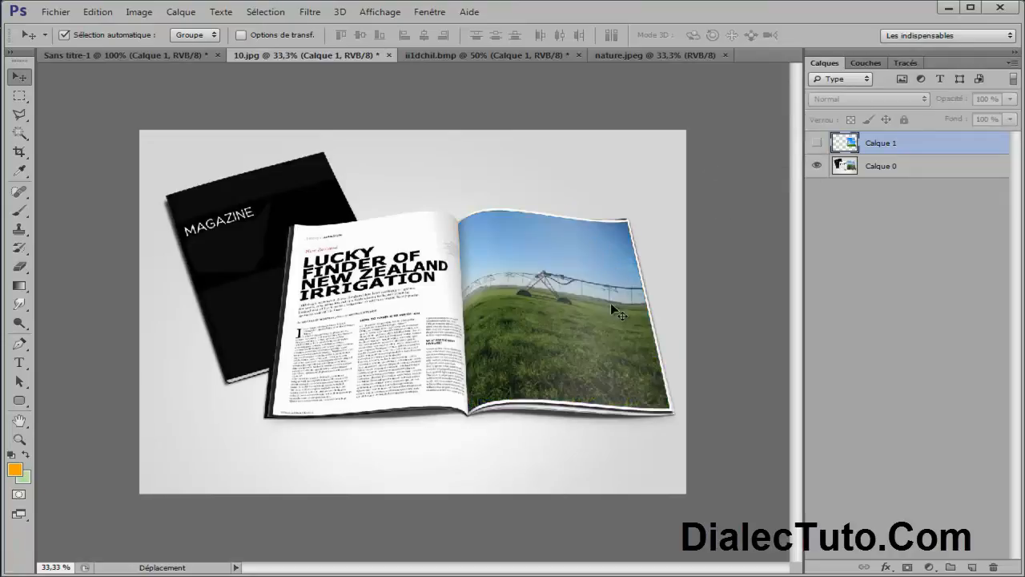
{"action": "left_click", "coordinate": [816, 165]}
{"action": "left_click", "coordinate": [817, 165]}
{"action": "left_click", "coordinate": [816, 143]}
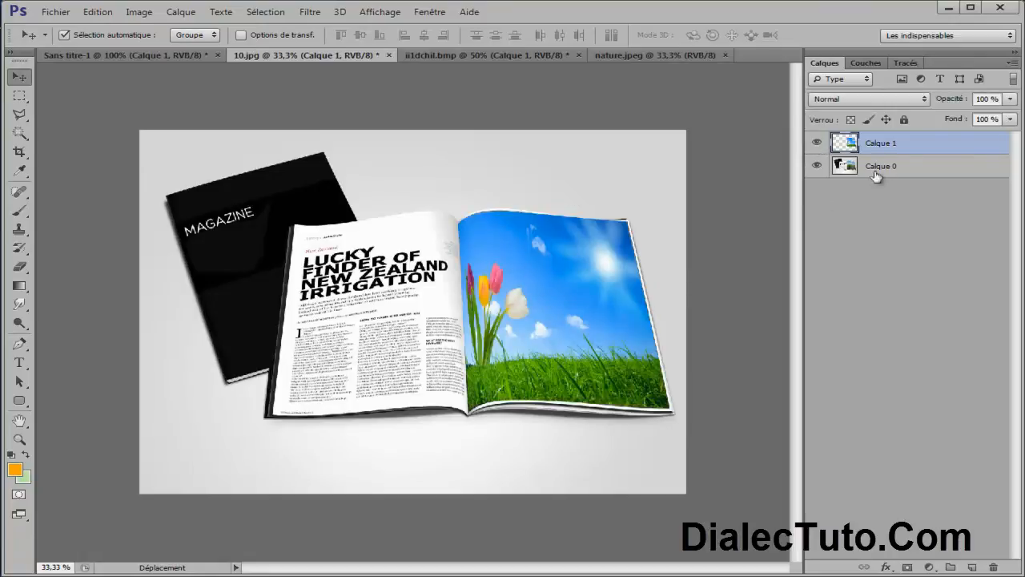
- Delete Calque 1 from 10.jpg and copy the nature.jpeg picture into that document as a new layer
{"action": "left_click_drag", "start_coordinate": [899, 142], "coordinate": [993, 566]}
{"action": "left_click", "coordinate": [672, 56]}
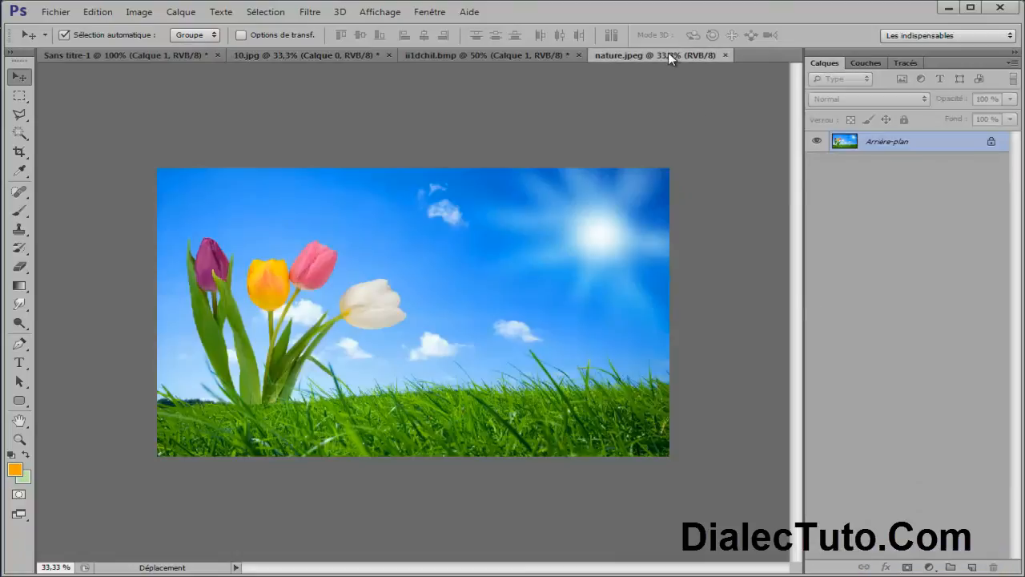
{"action": "left_click_drag", "start_coordinate": [466, 216], "coordinate": [503, 253]}
- Scale the tulip picture to about 52% with Free Transform and position it over the magazine's right page
{"action": "key", "text": "ctrl+t"}
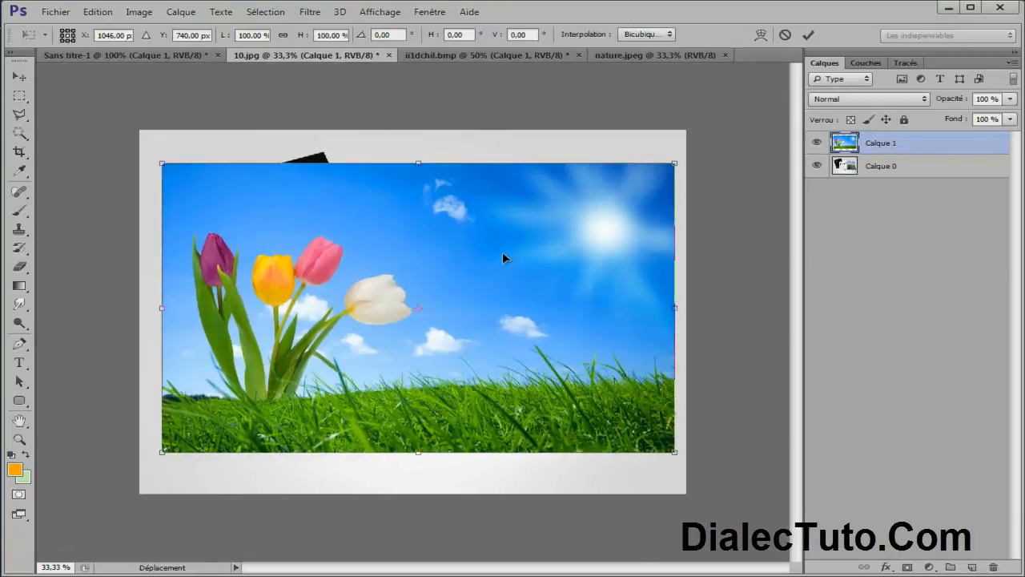
{"action": "left_click_drag", "start_coordinate": [676, 166], "coordinate": [562, 283]}
{"action": "left_click_drag", "start_coordinate": [597, 240], "coordinate": [628, 225]}
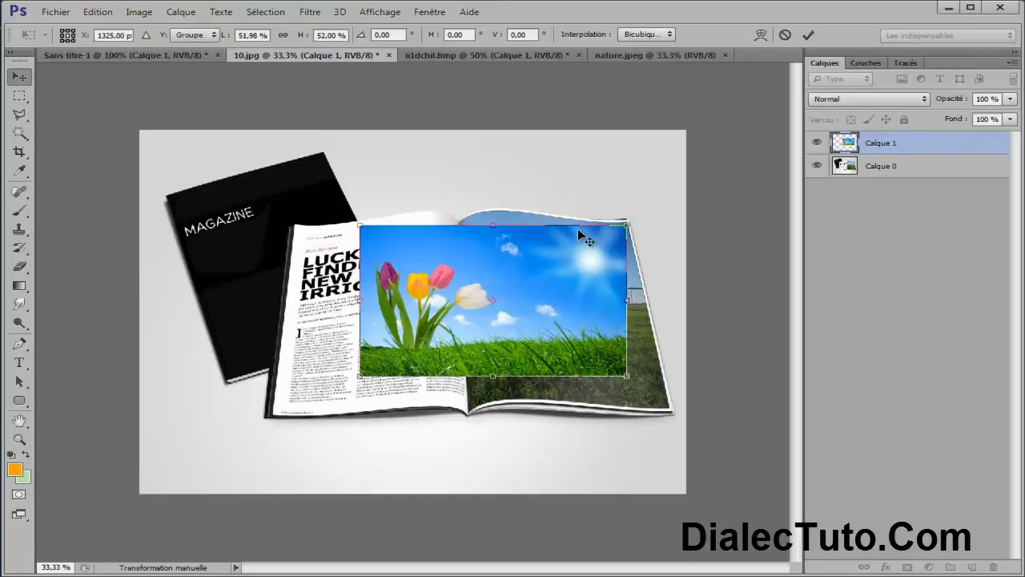
{"action": "key", "text": "Return"}
{"action": "mouse_move", "coordinate": [533, 269]}
{"action": "left_mouse_down"}
{"action": "mouse_move", "coordinate": [560, 295]}
{"action": "mouse_move", "coordinate": [547, 276]}
{"action": "left_mouse_up"}
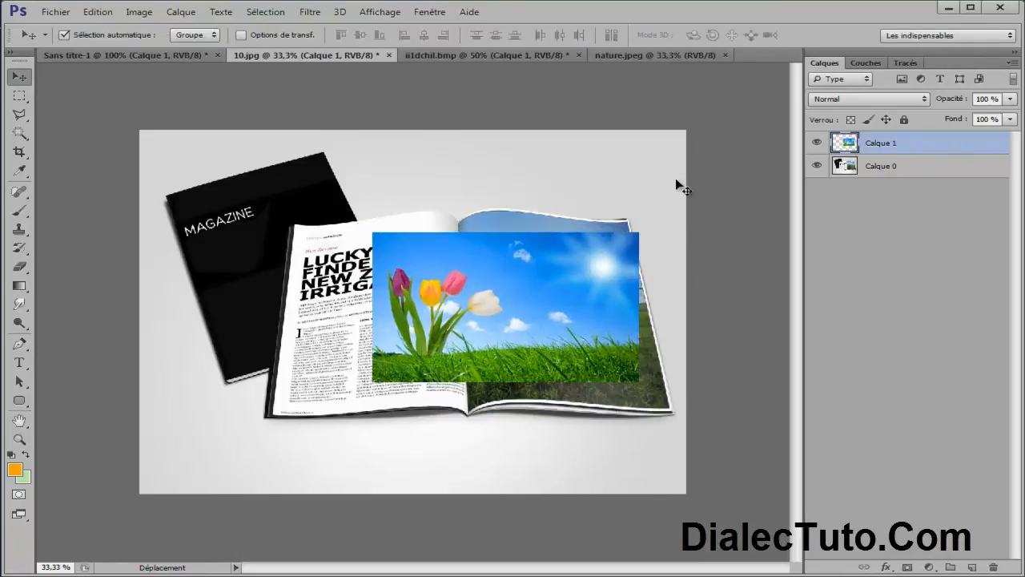
- Set the opacity of Calque 1 to 81%
{"action": "left_click_drag", "start_coordinate": [963, 100], "coordinate": [941, 104]}
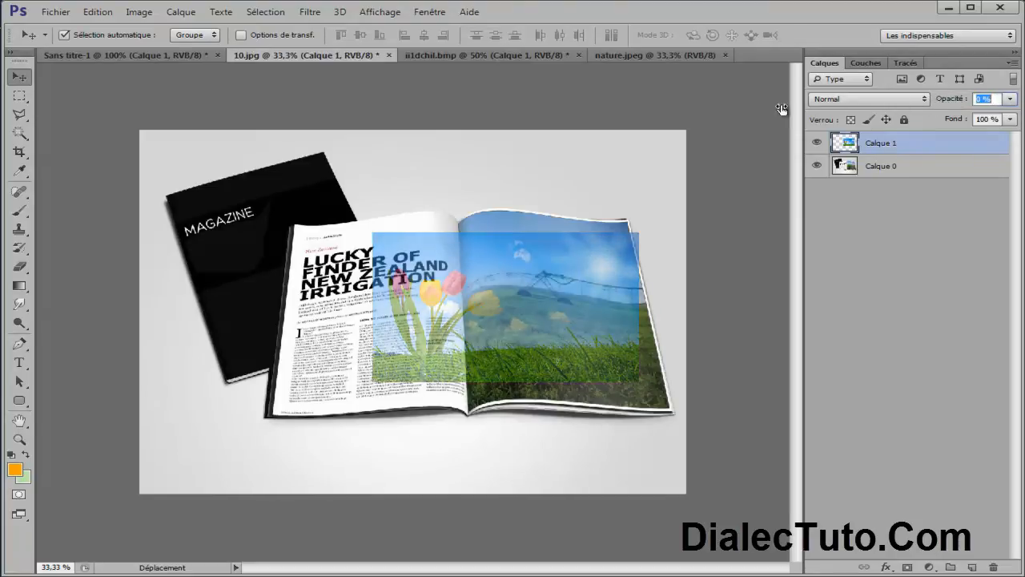
{"action": "mouse_move", "coordinate": [951, 103]}
{"action": "left_mouse_down"}
{"action": "mouse_move", "coordinate": [1021, 103]}
{"action": "mouse_move", "coordinate": [971, 103]}
{"action": "left_mouse_up"}
{"action": "mouse_move", "coordinate": [953, 102]}
{"action": "left_mouse_down"}
{"action": "mouse_move", "coordinate": [970, 102]}
{"action": "mouse_move", "coordinate": [945, 101]}
{"action": "mouse_move", "coordinate": [958, 104]}
{"action": "left_mouse_up"}
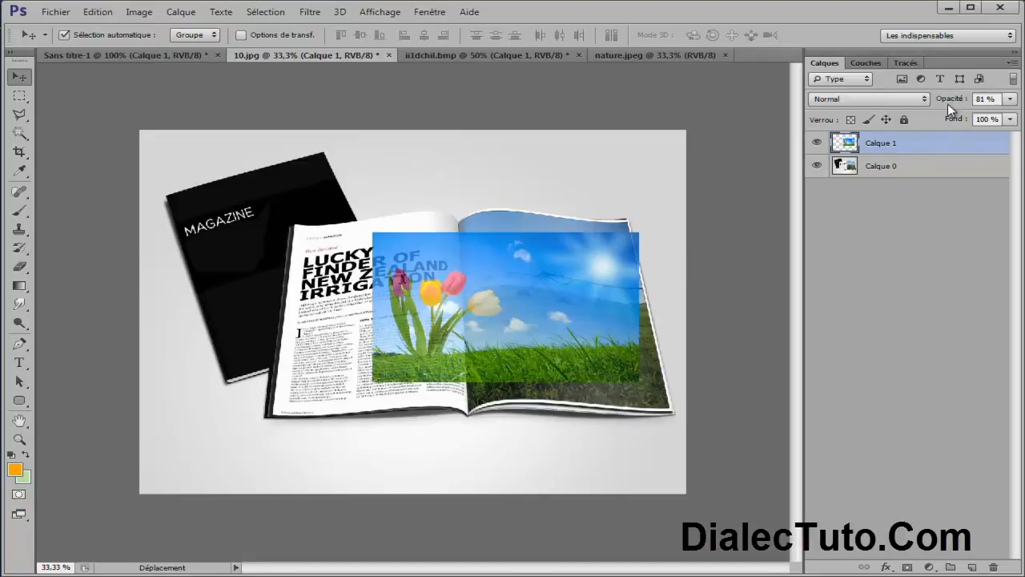
- Start a custom warp on Calque 1 and place its four corners on the corners of the magazine's right page
{"action": "left_click", "coordinate": [99, 12]}
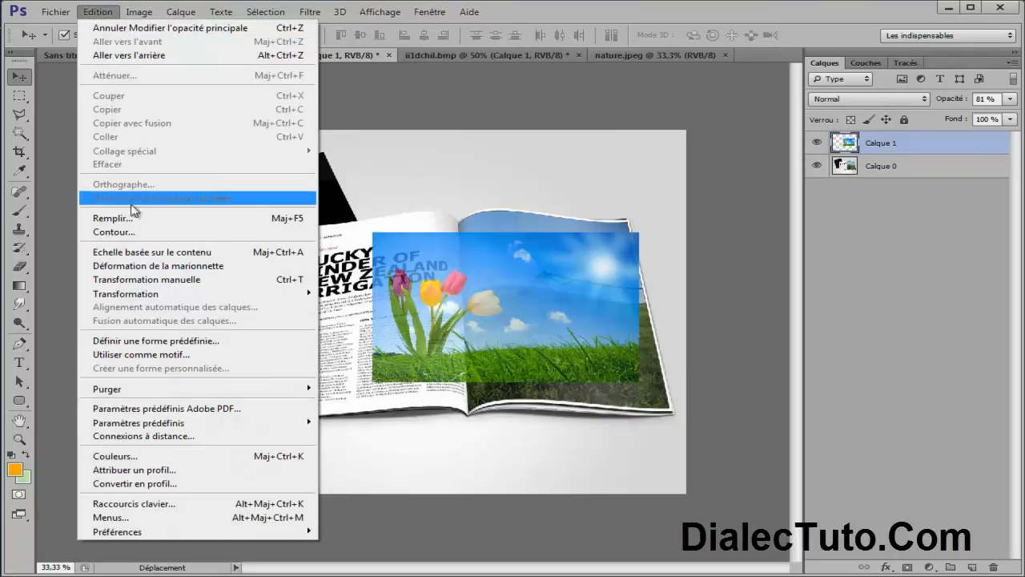
{"action": "left_click", "coordinate": [165, 280]}
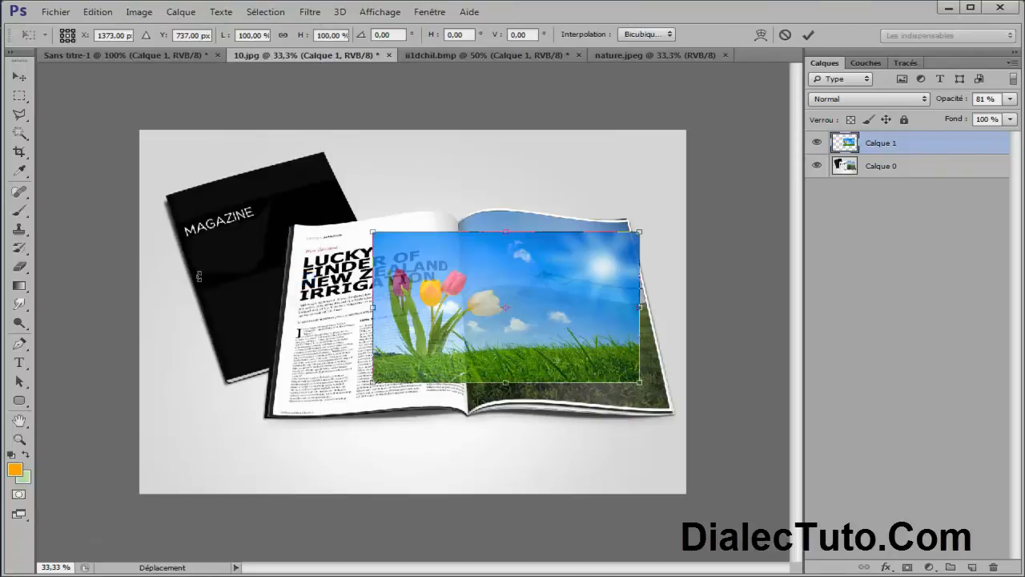
{"action": "left_click", "coordinate": [761, 35]}
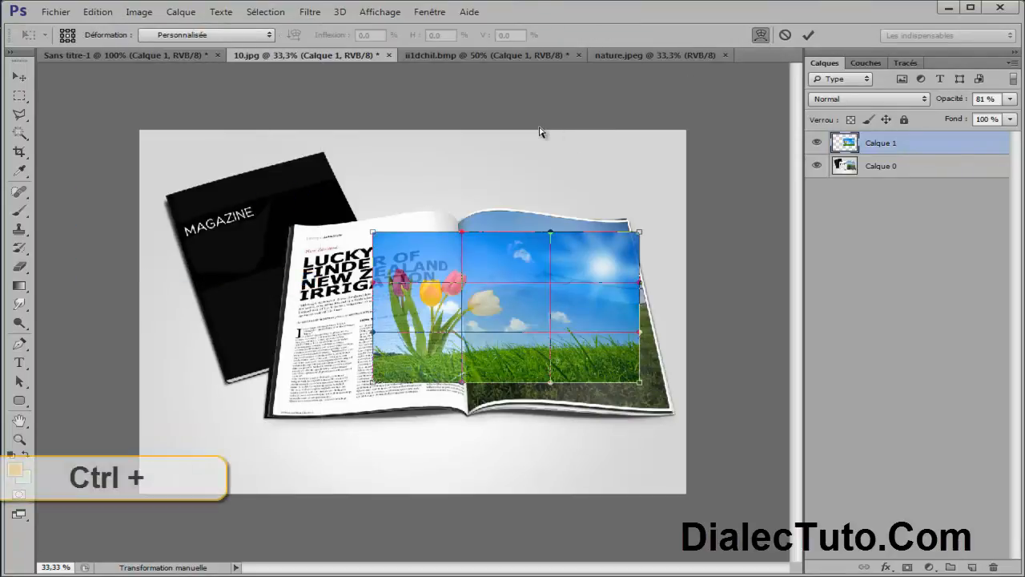
{"action": "key", "text": "ctrl+plus"}
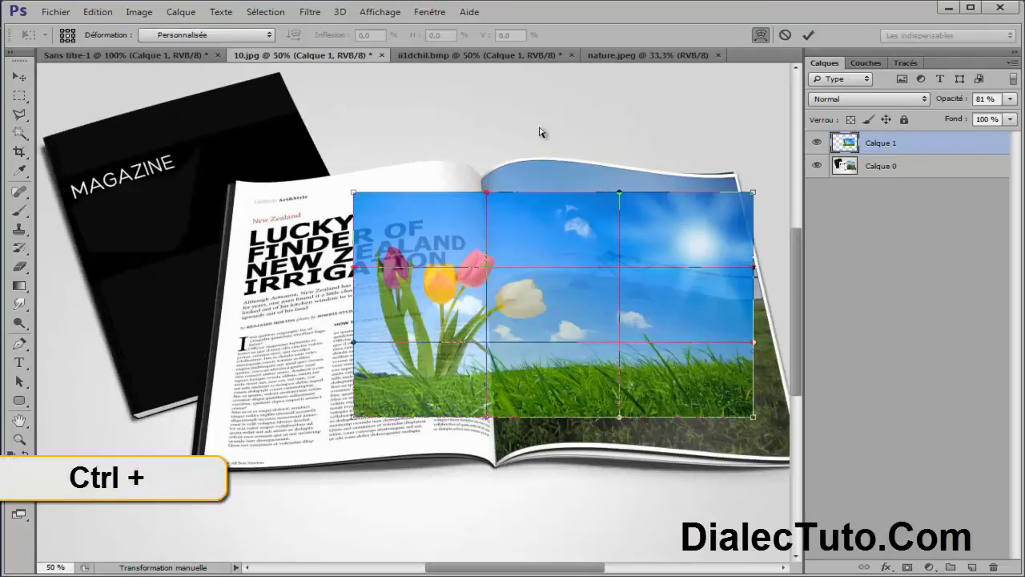
{"action": "left_click_drag", "start_coordinate": [540, 567], "coordinate": [576, 561]}
{"action": "left_click_drag", "start_coordinate": [583, 193], "coordinate": [566, 182]}
{"action": "left_click_drag", "start_coordinate": [586, 422], "coordinate": [630, 456]}
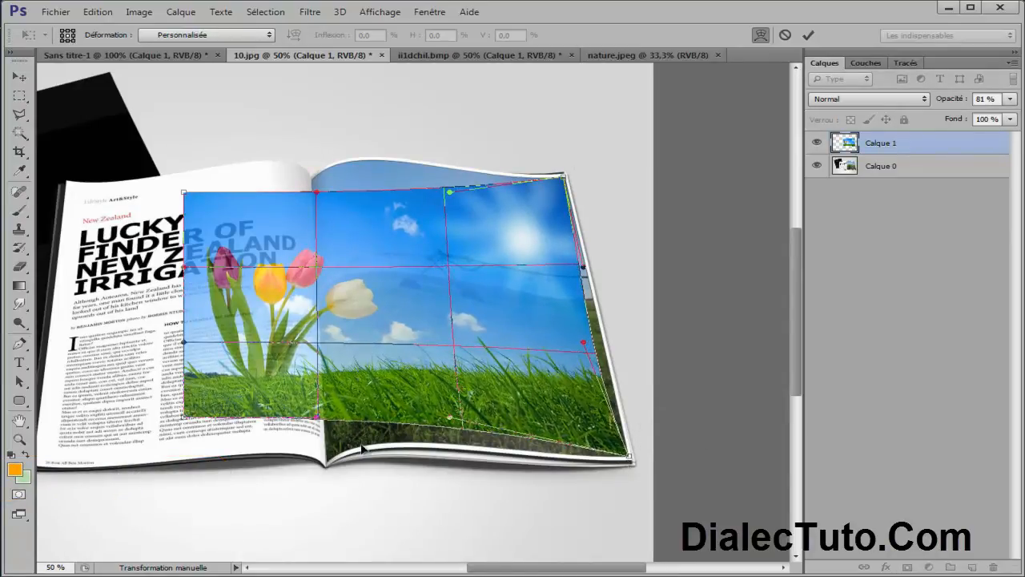
{"action": "left_click_drag", "start_coordinate": [183, 415], "coordinate": [329, 462]}
{"action": "left_click_drag", "start_coordinate": [185, 195], "coordinate": [314, 180]}
- Bend the top edge of the warped image to follow the curved upper edge of the right page
{"action": "left_click_drag", "start_coordinate": [451, 193], "coordinate": [442, 162]}
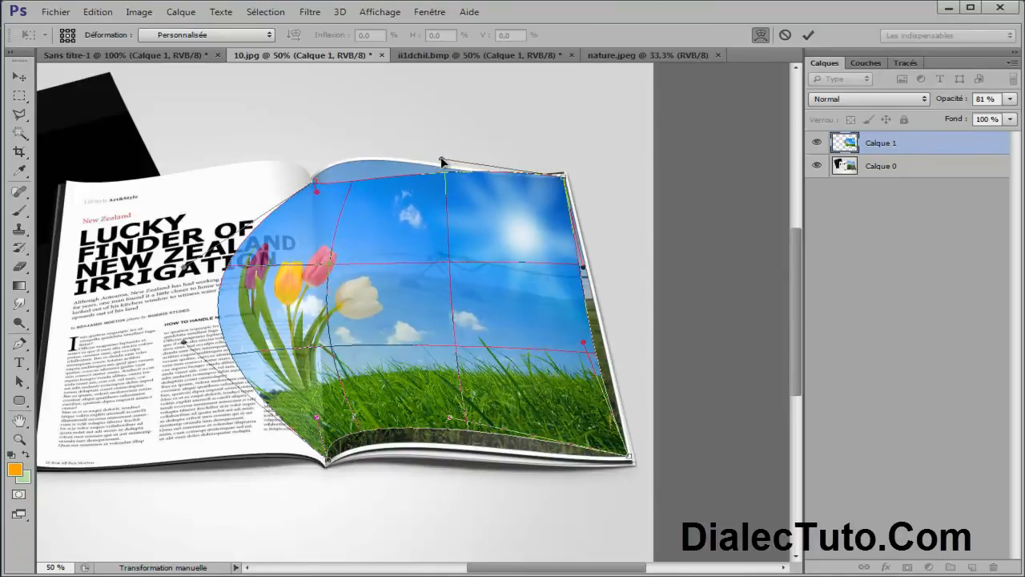
{"action": "left_click_drag", "start_coordinate": [319, 190], "coordinate": [333, 150]}
{"action": "left_click_drag", "start_coordinate": [440, 159], "coordinate": [446, 167]}
{"action": "left_click_drag", "start_coordinate": [333, 150], "coordinate": [334, 145]}
- Straighten the left edge of the warped image along the fold of the magazine
{"action": "left_click_drag", "start_coordinate": [183, 344], "coordinate": [318, 342]}
{"action": "left_click_drag", "start_coordinate": [184, 267], "coordinate": [317, 288]}
{"action": "left_click_drag", "start_coordinate": [318, 342], "coordinate": [322, 343]}
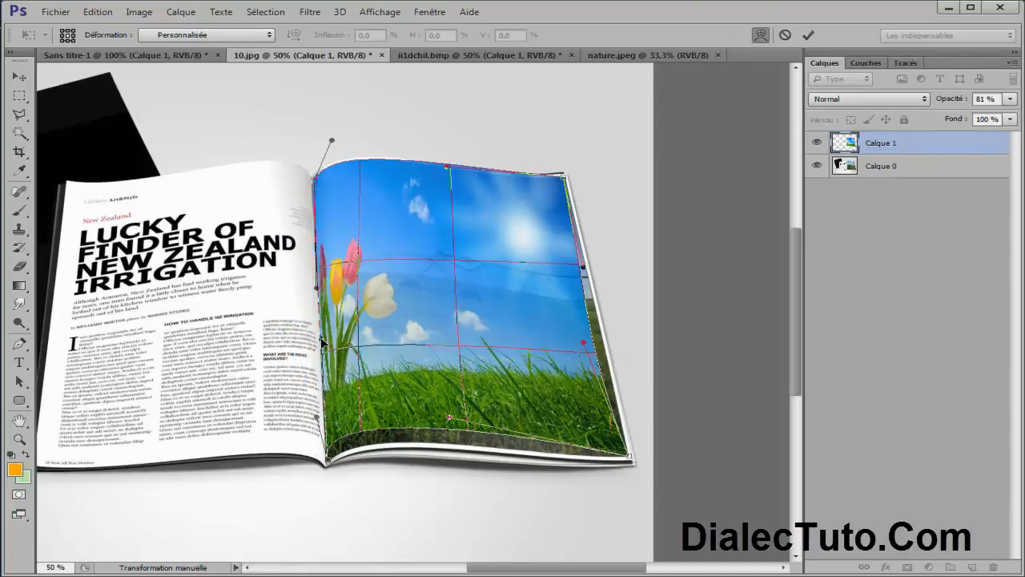
- Fit the bottom and right edges of the warped image to the matching edges of the right page
{"action": "left_click_drag", "start_coordinate": [451, 421], "coordinate": [508, 450]}
{"action": "left_click_drag", "start_coordinate": [317, 424], "coordinate": [347, 435]}
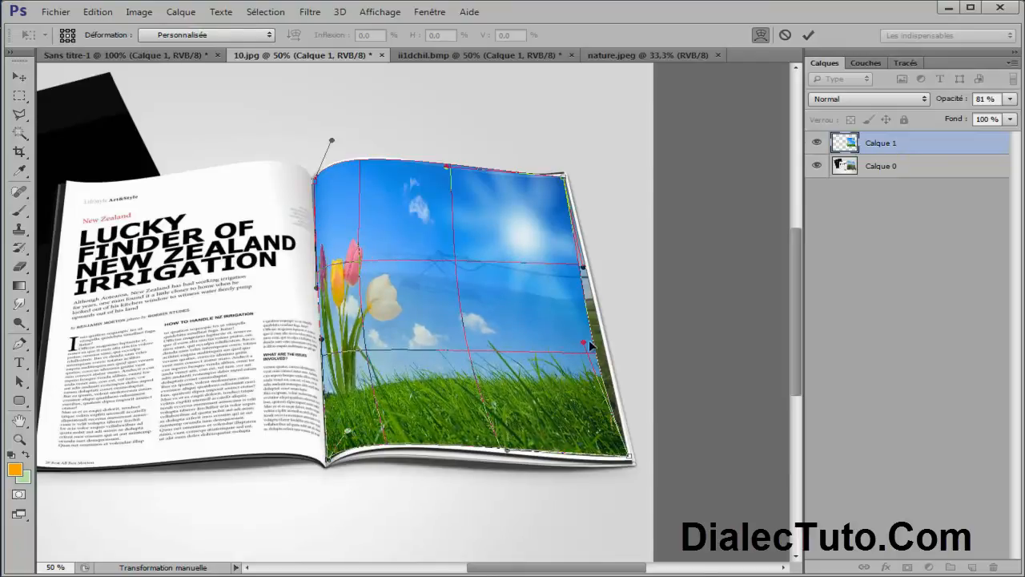
{"action": "left_click_drag", "start_coordinate": [585, 343], "coordinate": [603, 338]}
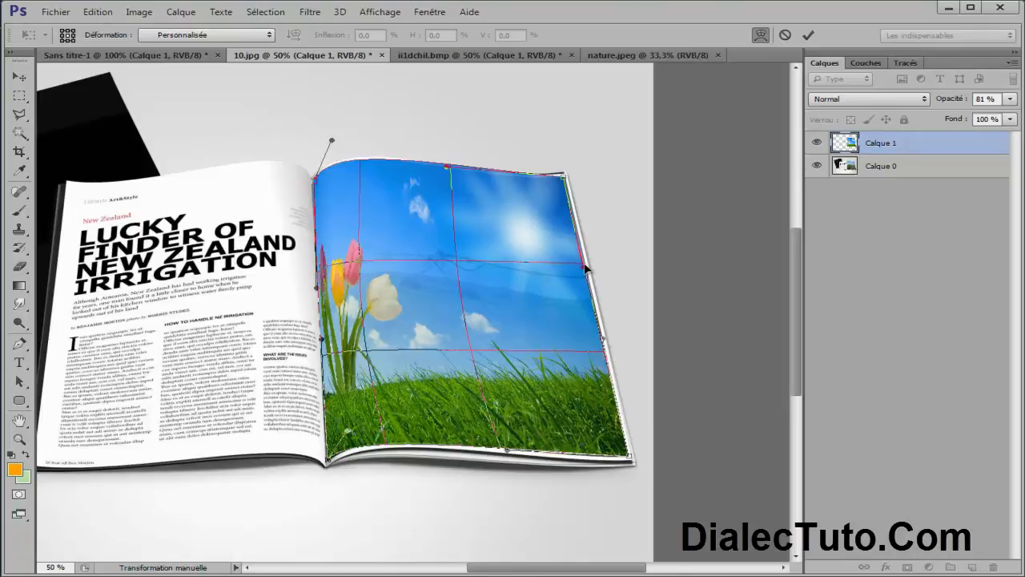
{"action": "left_click_drag", "start_coordinate": [587, 271], "coordinate": [588, 271]}
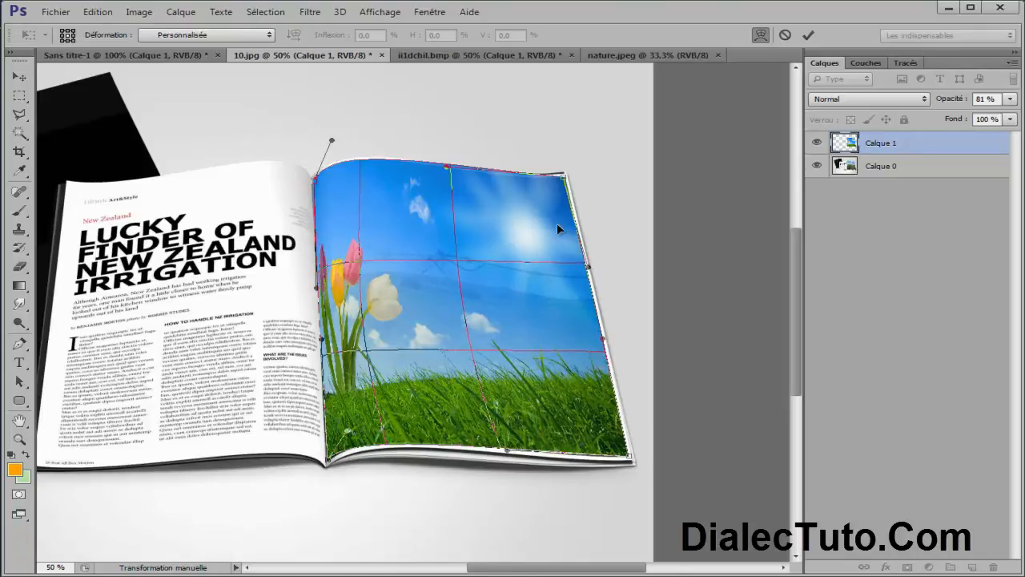
- Adjust the curve near the image's upper-left corner, shift the tulips away from the fold and nudge the lower-left corner
{"action": "left_click_drag", "start_coordinate": [332, 143], "coordinate": [326, 146]}
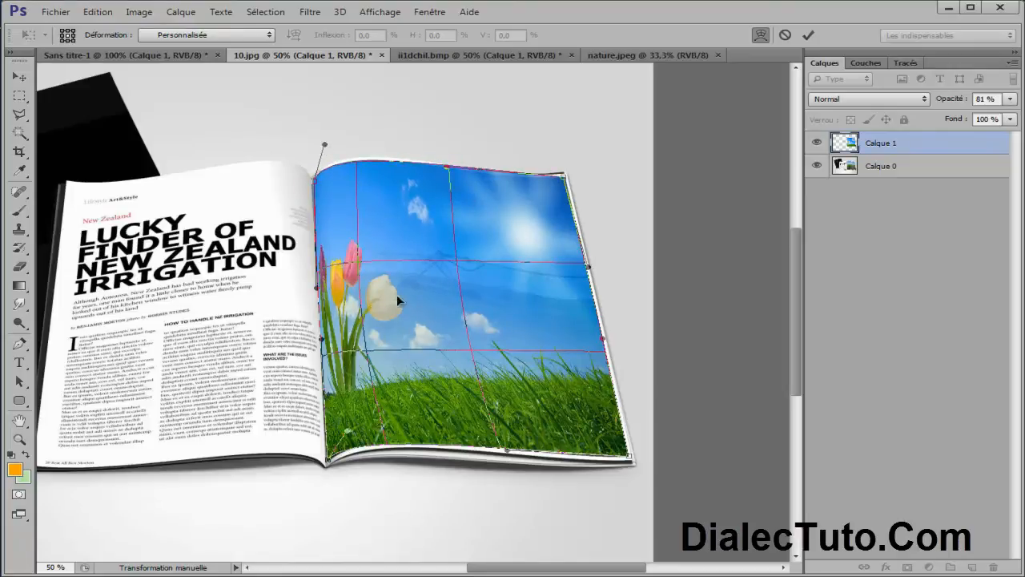
{"action": "left_click_drag", "start_coordinate": [359, 285], "coordinate": [383, 284]}
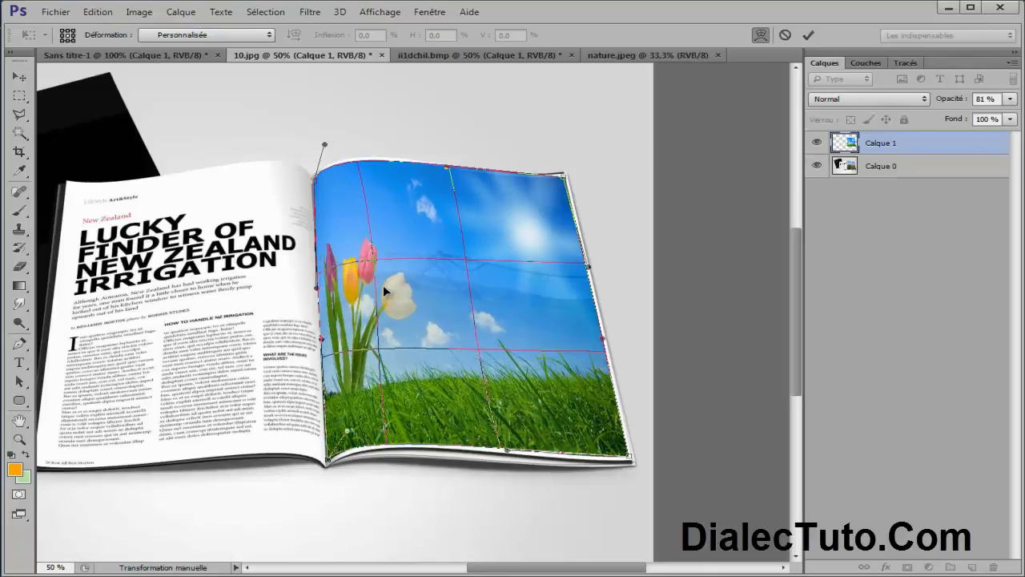
{"action": "left_click_drag", "start_coordinate": [329, 464], "coordinate": [328, 465]}
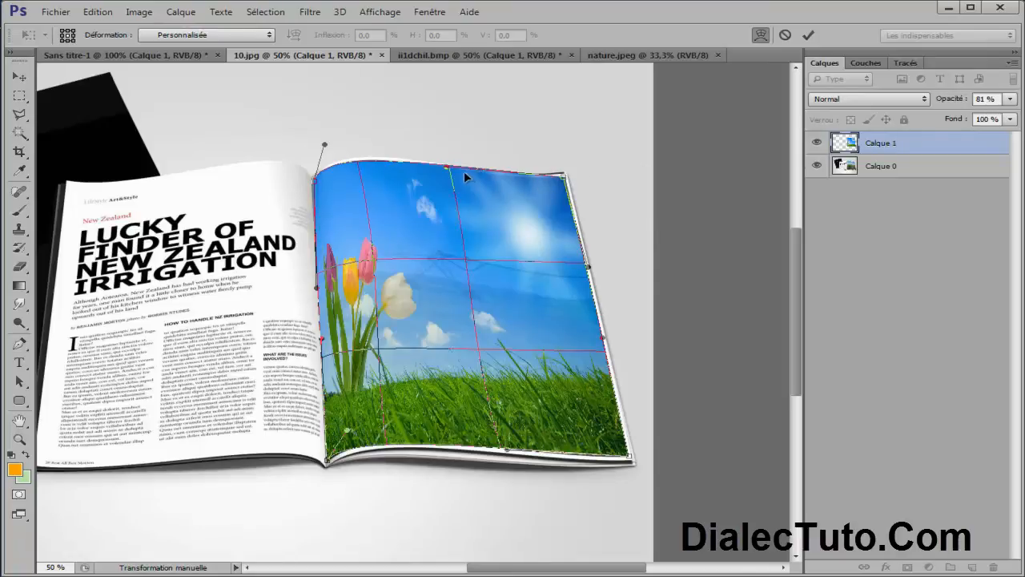
- Refine the image's upper-right corner and top-edge curve to match the page border
{"action": "left_click_drag", "start_coordinate": [562, 174], "coordinate": [563, 179]}
{"action": "mouse_move", "coordinate": [450, 171]}
{"action": "left_mouse_down"}
{"action": "mouse_move", "coordinate": [462, 173]}
{"action": "mouse_move", "coordinate": [453, 172]}
{"action": "left_mouse_up"}
{"action": "left_click_drag", "start_coordinate": [525, 174], "coordinate": [565, 176]}
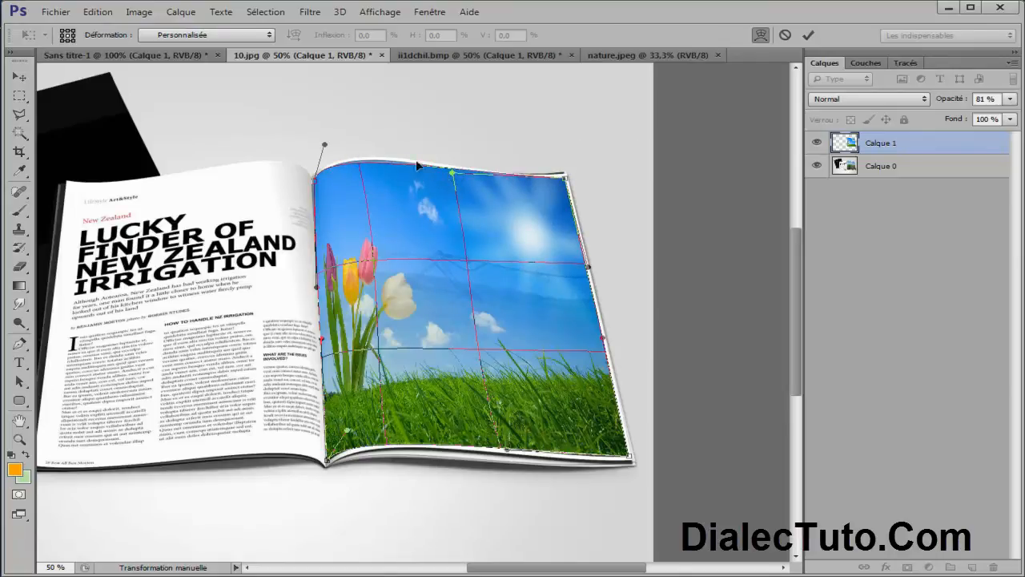
{"action": "left_click_drag", "start_coordinate": [325, 148], "coordinate": [329, 143]}
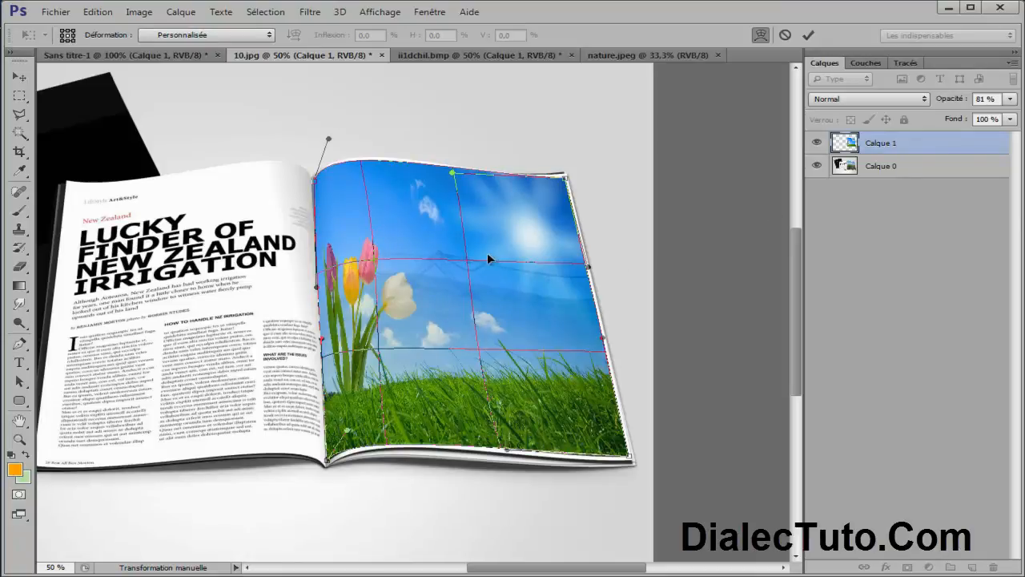
- Make a final adjustment to the tulip stems, apply the warp and set Calque 1's opacity to 100%
{"action": "left_click_drag", "start_coordinate": [398, 344], "coordinate": [401, 344]}
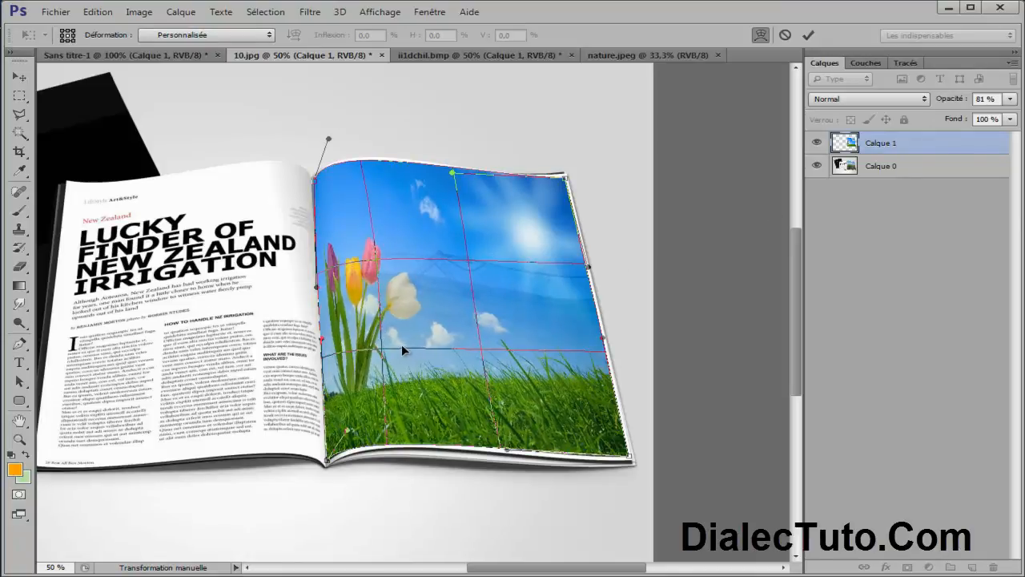
{"action": "left_click", "coordinate": [807, 36]}
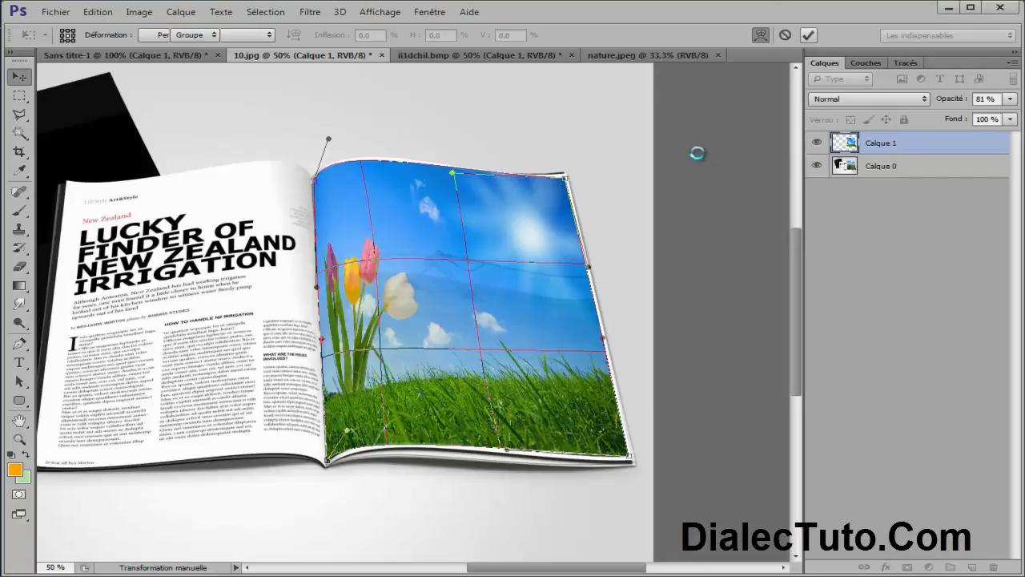
{"action": "left_click_drag", "start_coordinate": [942, 101], "coordinate": [1008, 103]}
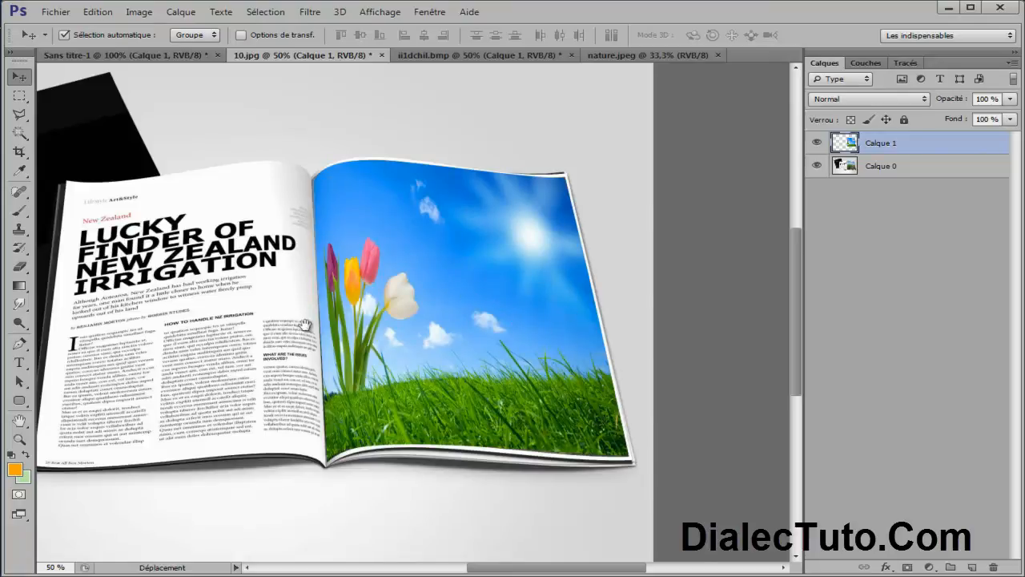
{"action": "left_click_drag", "start_coordinate": [304, 319], "coordinate": [394, 329]}
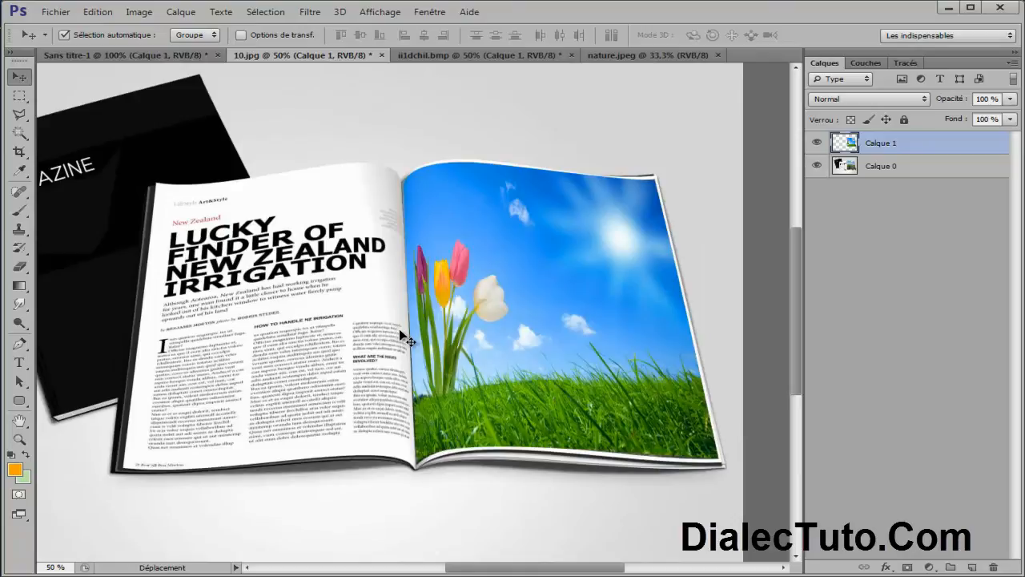
- Compare the laptop mockup in ii1dchil.bmp with nature.jpeg, hiding and showing Calque 1 to check the fitted screen
{"action": "left_click", "coordinate": [445, 55]}
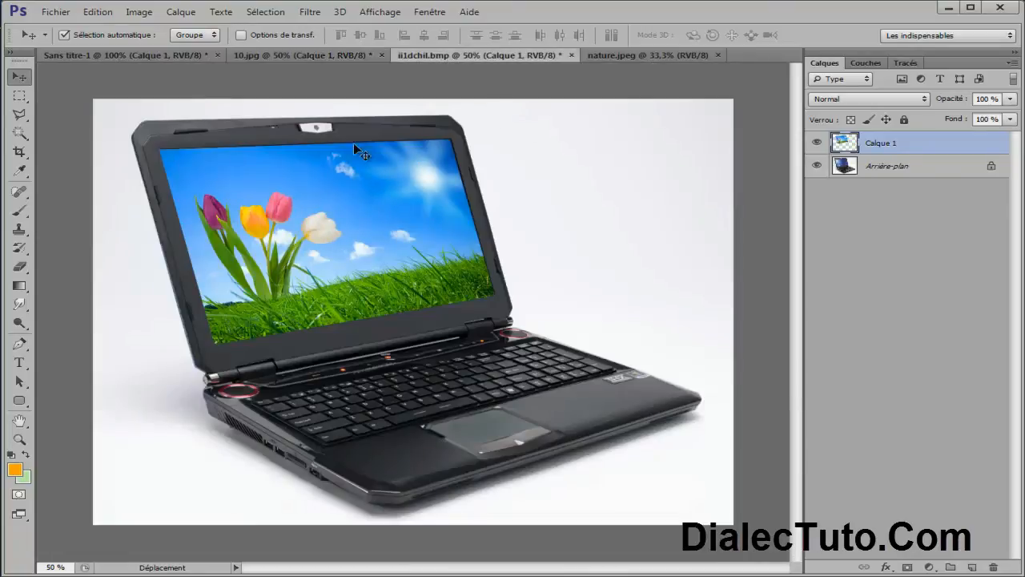
{"action": "left_click", "coordinate": [653, 54]}
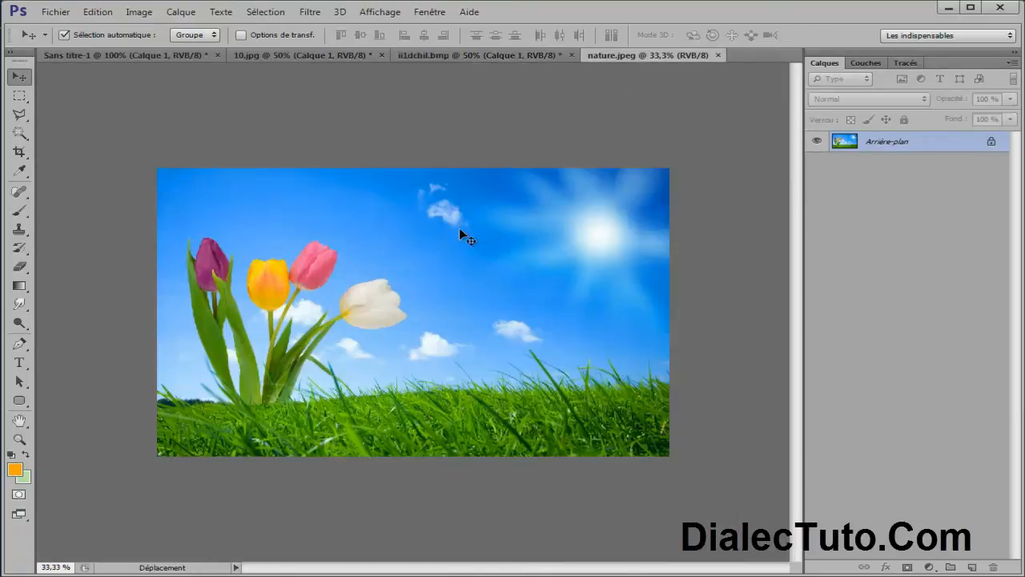
{"action": "left_click", "coordinate": [446, 56]}
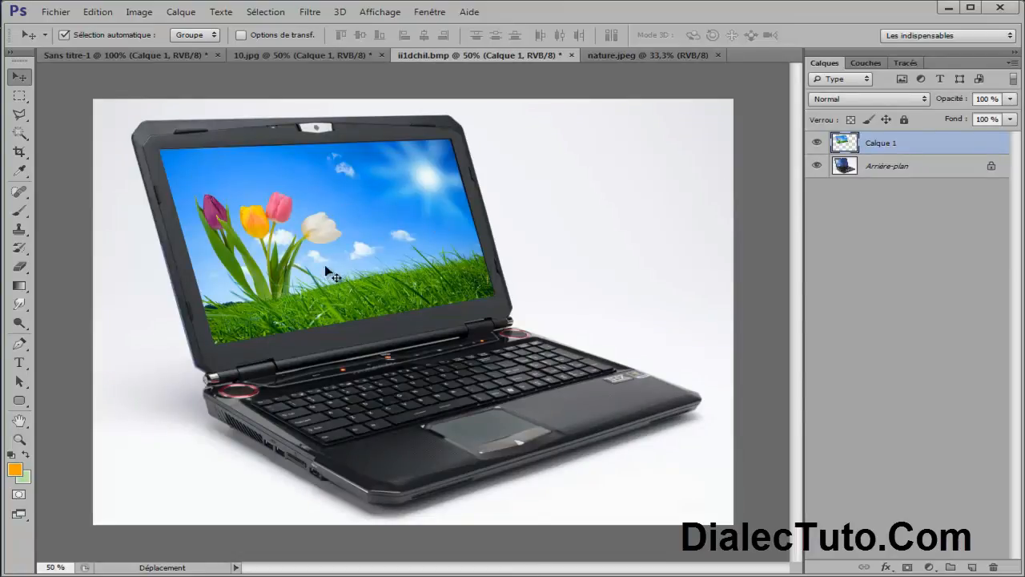
{"action": "left_click", "coordinate": [817, 143]}
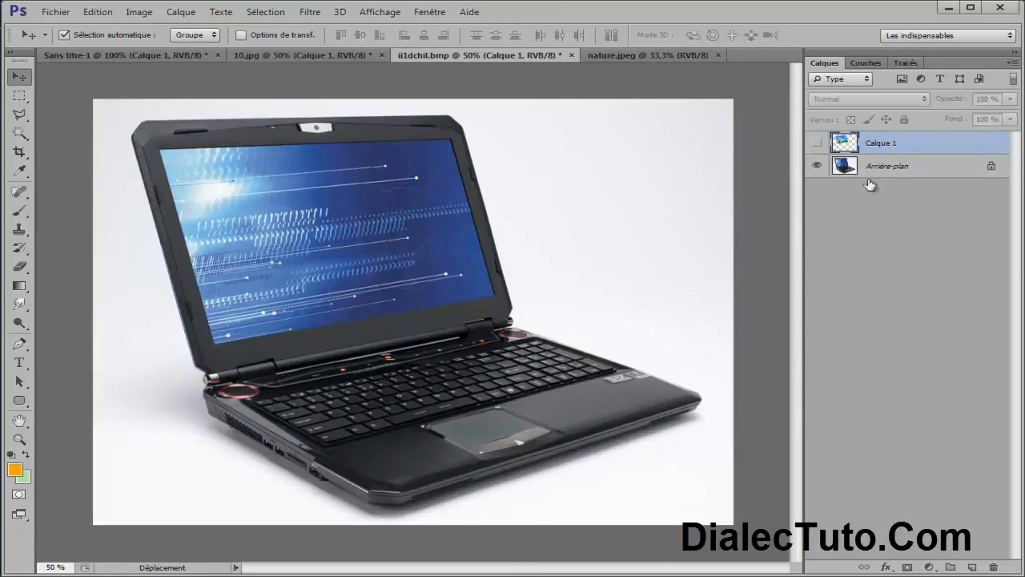
{"action": "left_click", "coordinate": [817, 143]}
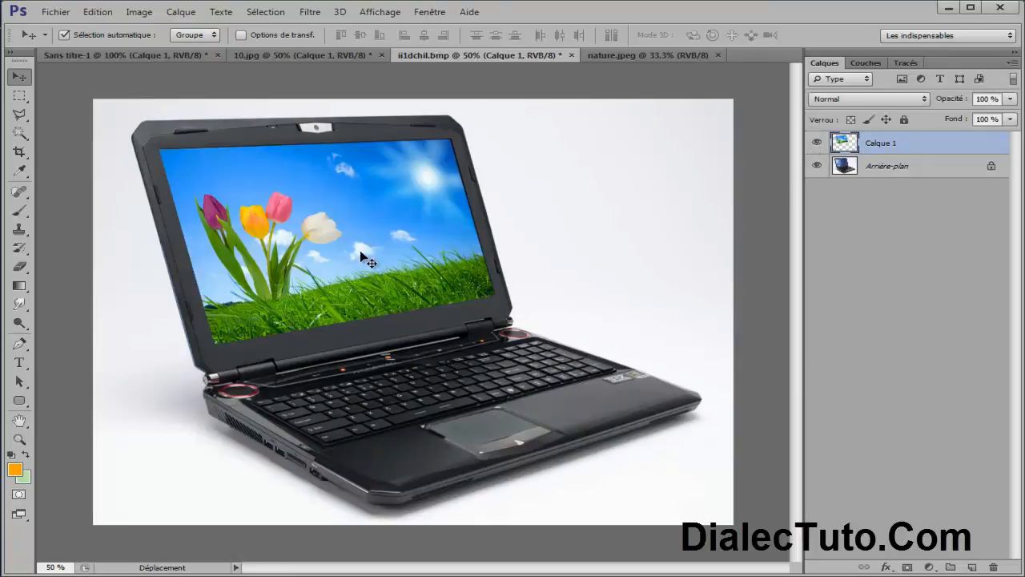
- Delete the arched picture layer Calque 1 from the Sans titre-1 document
{"action": "left_click", "coordinate": [125, 57]}
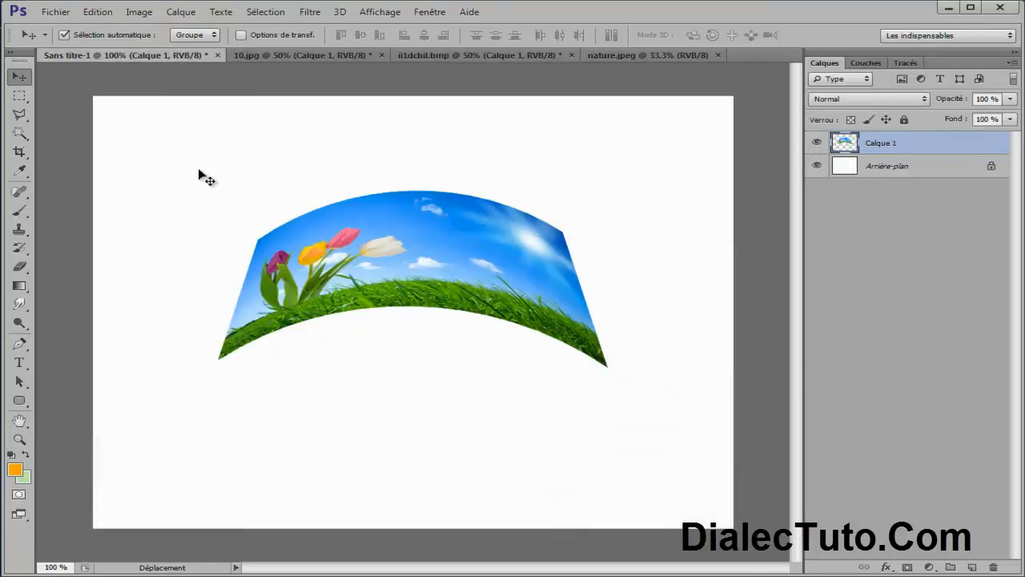
{"action": "left_click", "coordinate": [95, 16]}
{"action": "left_click", "coordinate": [117, 54]}
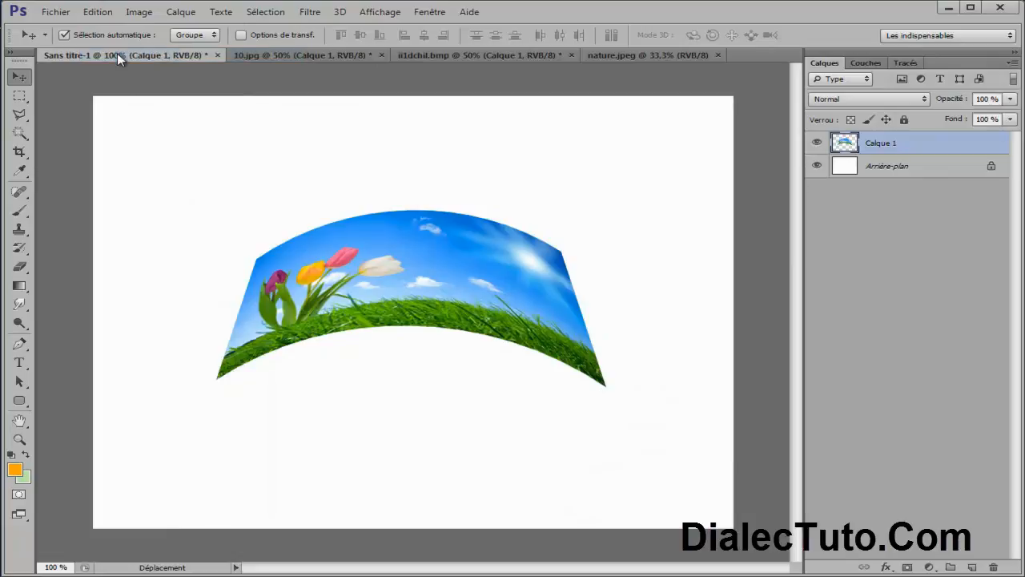
{"action": "left_click_drag", "start_coordinate": [903, 149], "coordinate": [993, 556]}
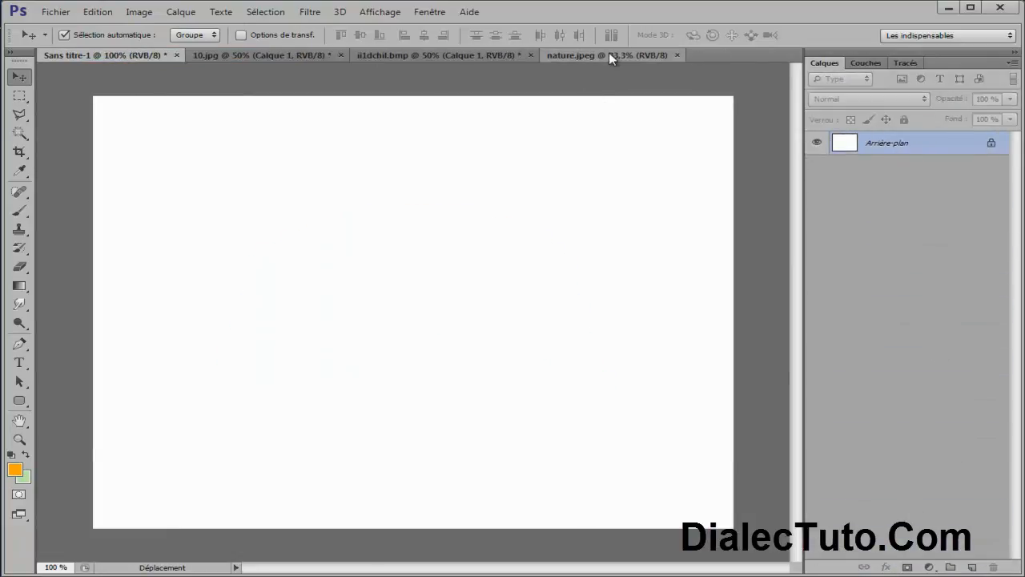
- Copy the tulip picture from nature.jpeg into the Sans titre-1 document as a new layer
{"action": "left_click", "coordinate": [609, 53]}
{"action": "left_click_drag", "start_coordinate": [461, 273], "coordinate": [365, 279]}
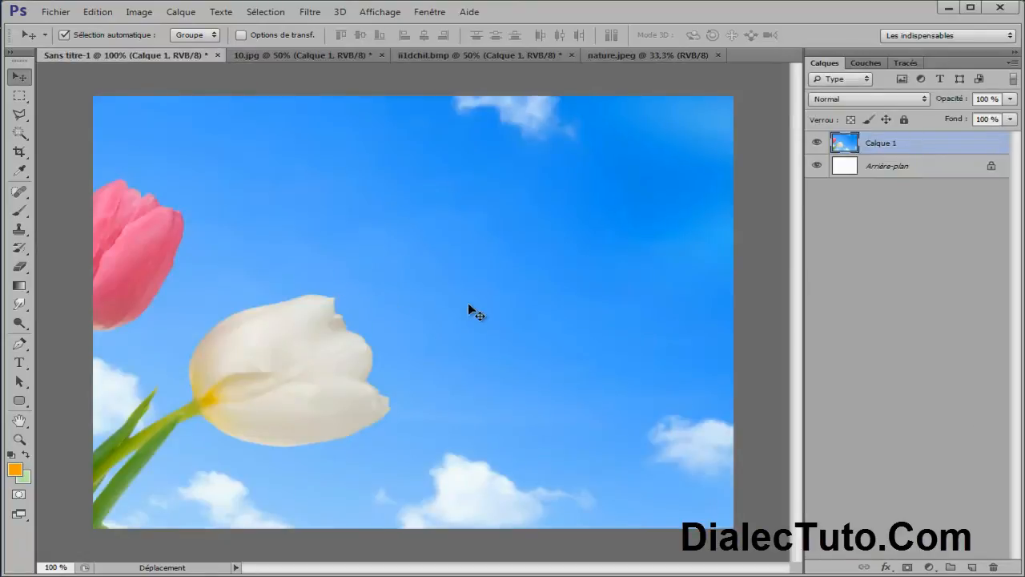
{"action": "left_click", "coordinate": [623, 55]}
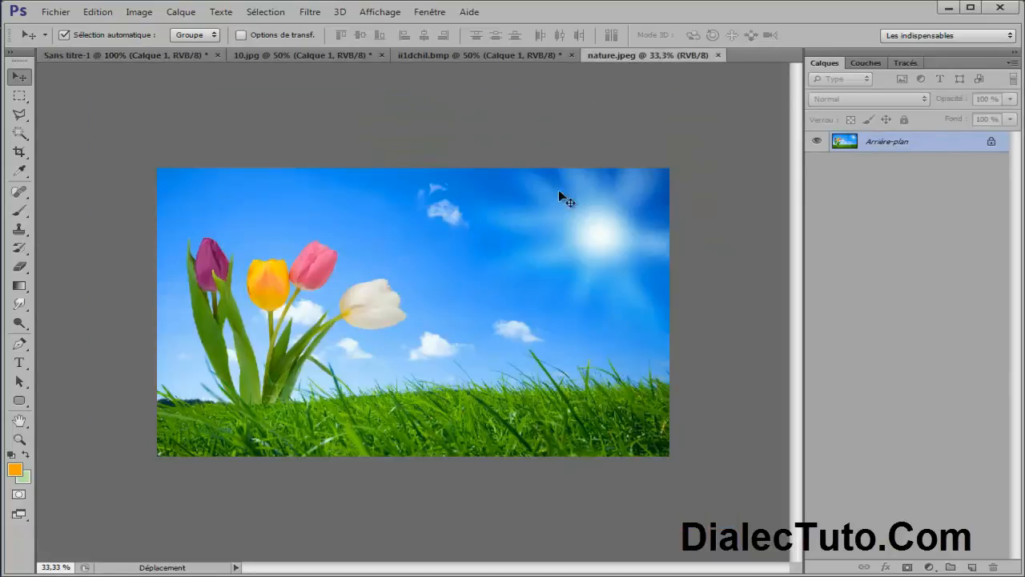
{"action": "left_click", "coordinate": [87, 54]}
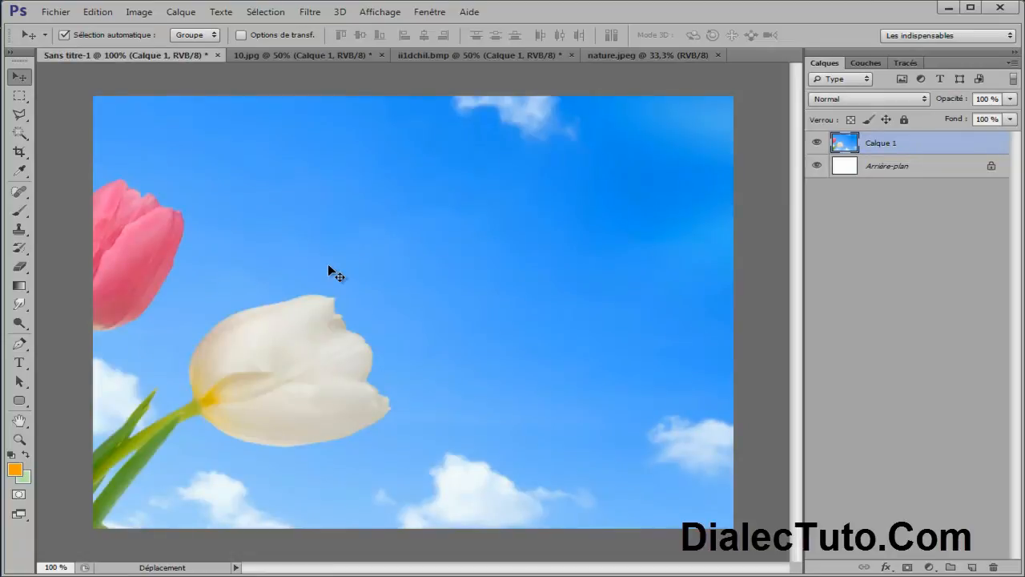
- Scale the tulip picture down to about 19% with Free Transform and move it toward the centre of the canvas
{"action": "key", "text": "ctrl+minus"}
{"action": "key", "text": "ctrl+minus"}
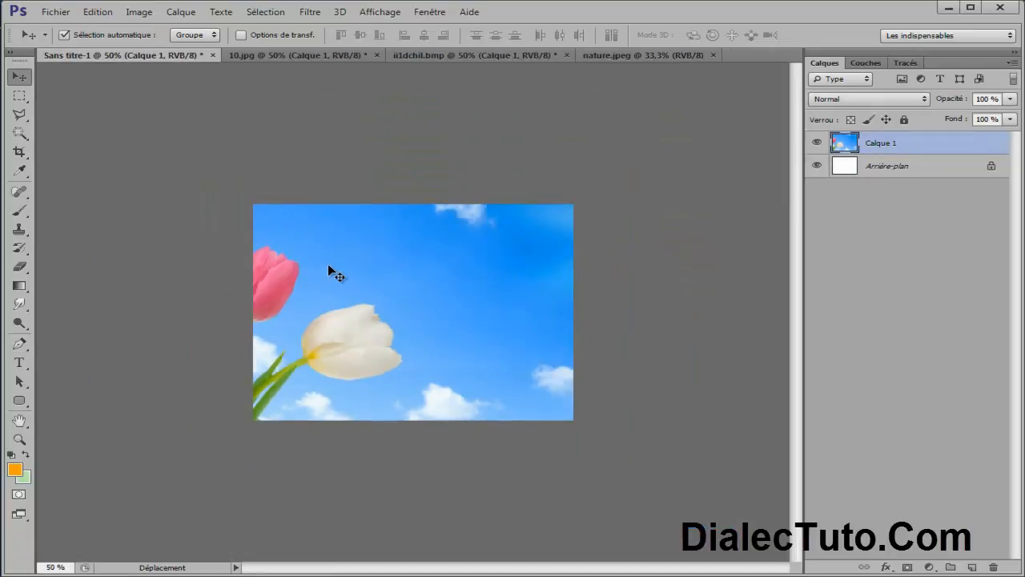
{"action": "key", "text": "ctrl+t"}
{"action": "key", "text": "ctrl+minus"}
{"action": "key", "text": "ctrl+minus"}
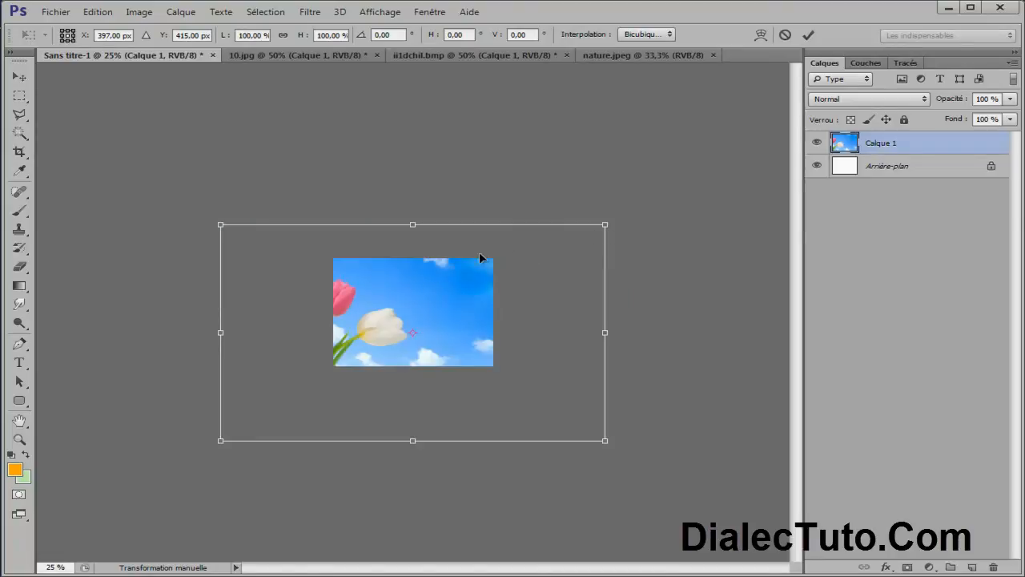
{"action": "left_click_drag", "start_coordinate": [605, 224], "coordinate": [438, 293]}
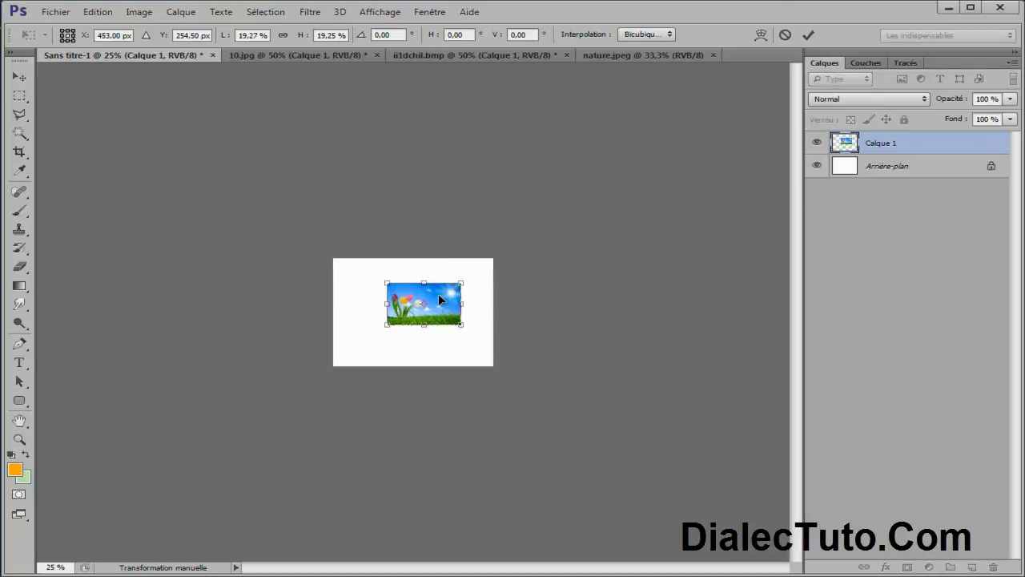
{"action": "left_click", "coordinate": [808, 35]}
{"action": "key", "text": "ctrl+plus"}
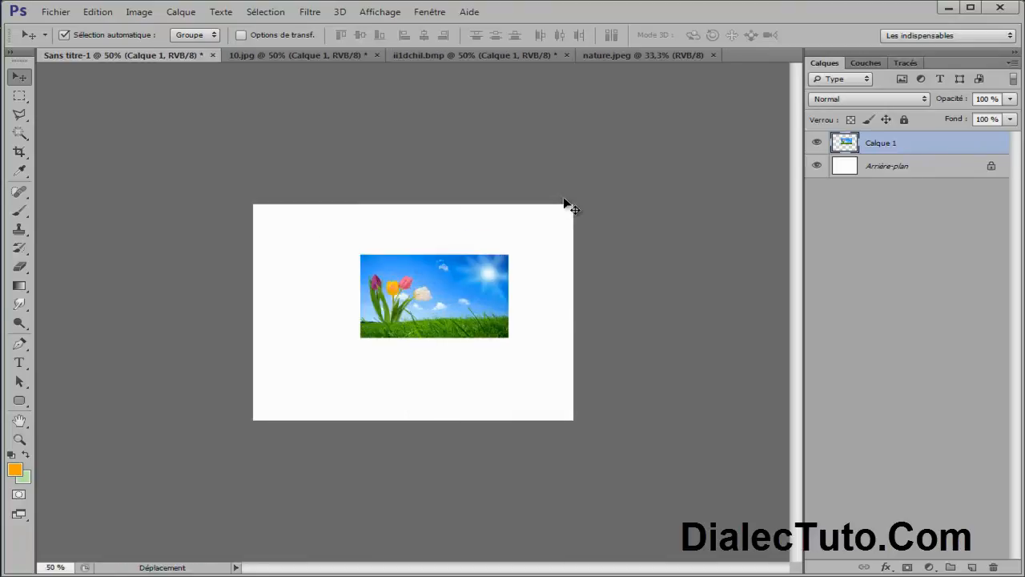
{"action": "key", "text": "ctrl+plus"}
{"action": "left_click_drag", "start_coordinate": [522, 236], "coordinate": [465, 263]}
- Try the Scale (Homothétie) transformation on the picture, resizing it to about 97% width and 95% height
{"action": "left_click", "coordinate": [95, 12]}
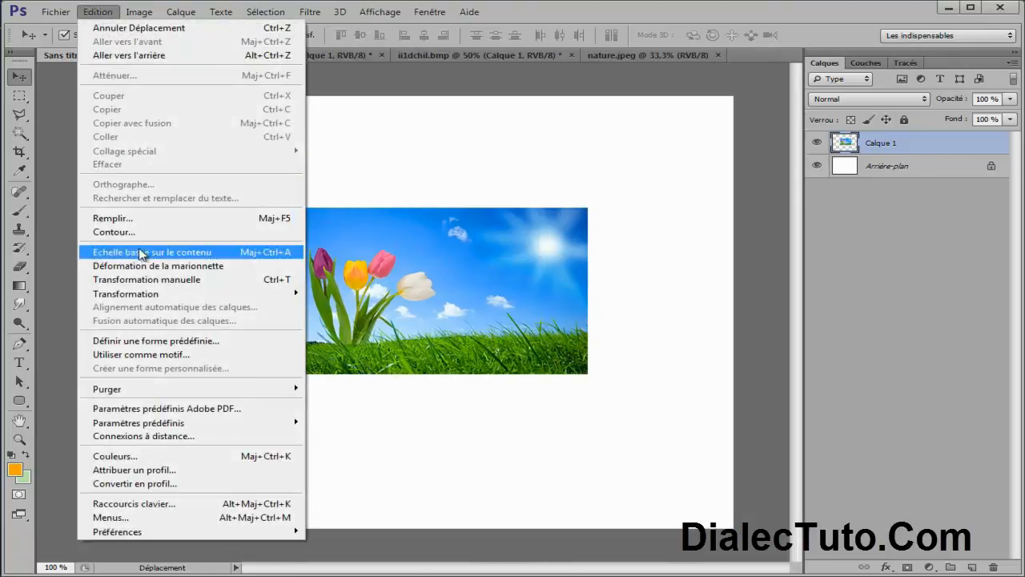
{"action": "mouse_move", "coordinate": [152, 297]}
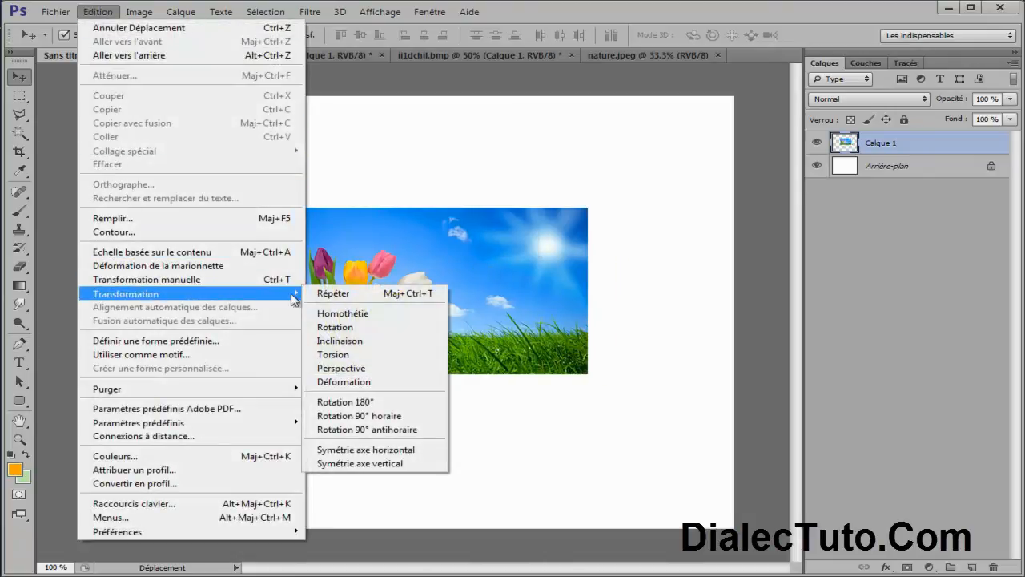
{"action": "left_click", "coordinate": [365, 315]}
{"action": "left_click_drag", "start_coordinate": [469, 272], "coordinate": [477, 259]}
{"action": "mouse_move", "coordinate": [598, 191]}
{"action": "left_mouse_down"}
{"action": "mouse_move", "coordinate": [609, 184]}
{"action": "mouse_move", "coordinate": [588, 204]}
{"action": "left_mouse_up"}
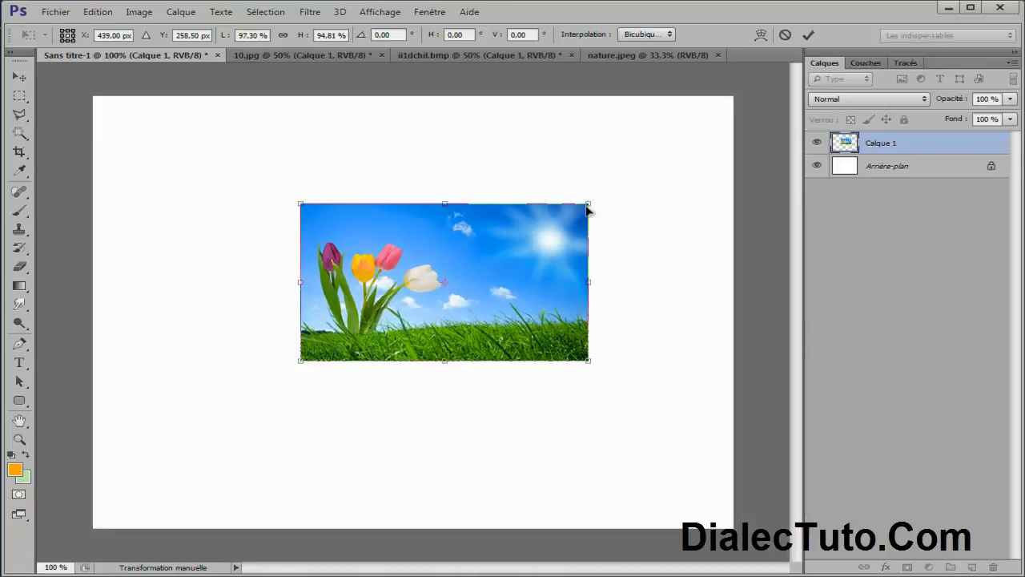
{"action": "key", "text": "Return"}
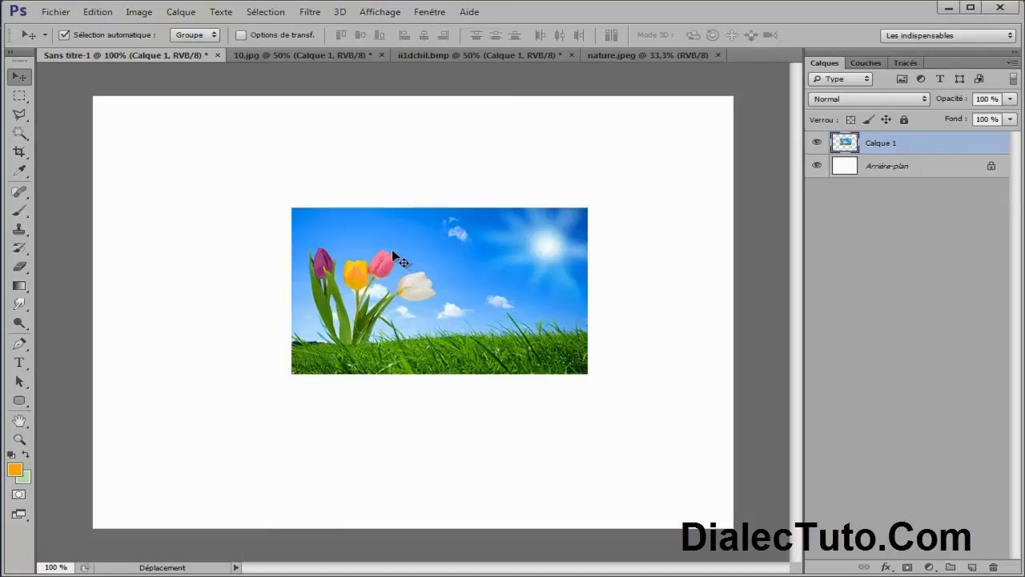
- Try the Rotation transformation, turning the picture to about -1.9° and moving it toward the canvas's upper left
{"action": "key", "text": "ctrl+t"}
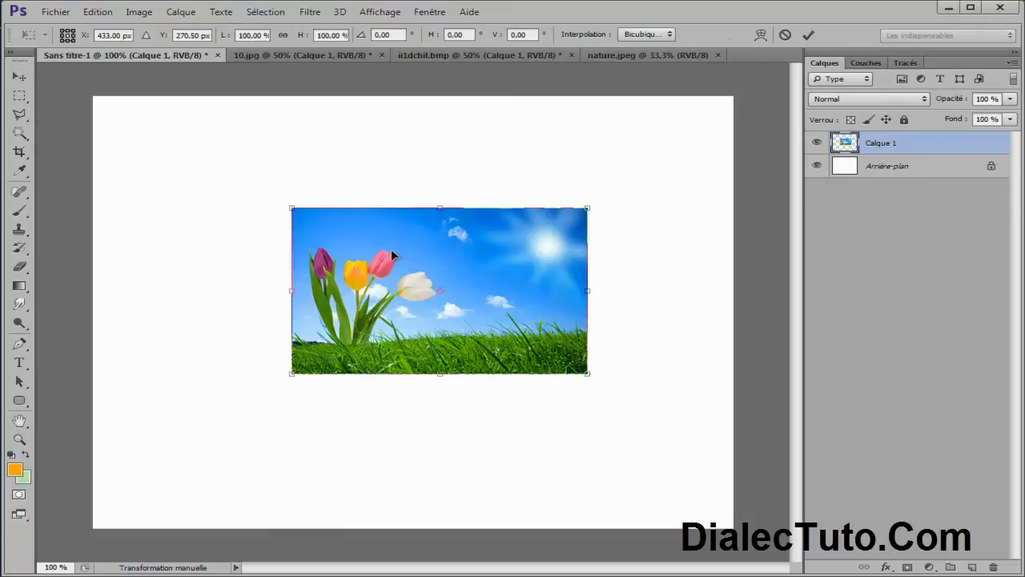
{"action": "left_click", "coordinate": [98, 13]}
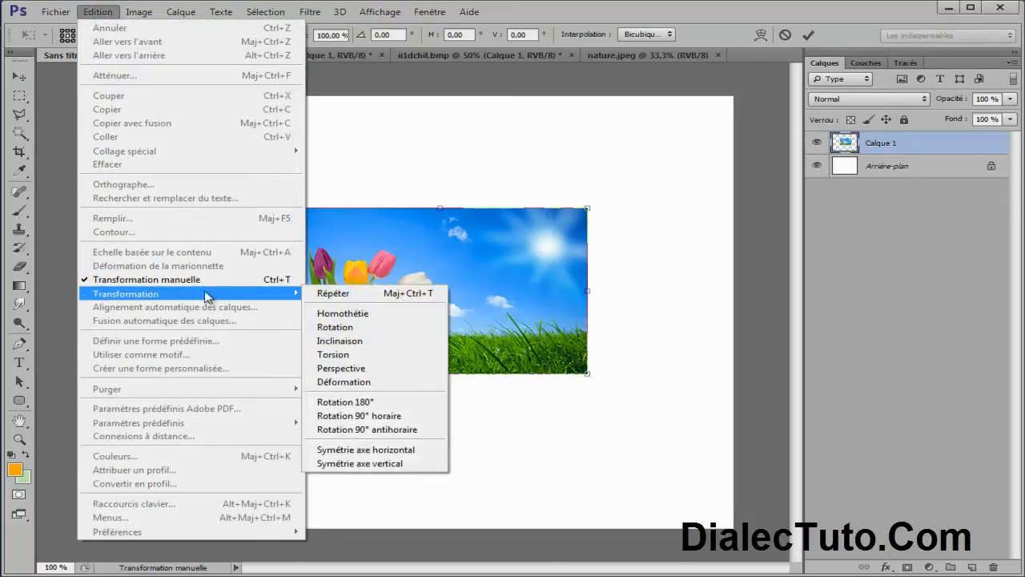
{"action": "left_click", "coordinate": [341, 327]}
{"action": "left_click_drag", "start_coordinate": [603, 192], "coordinate": [585, 203]}
{"action": "left_click", "coordinate": [97, 11]}
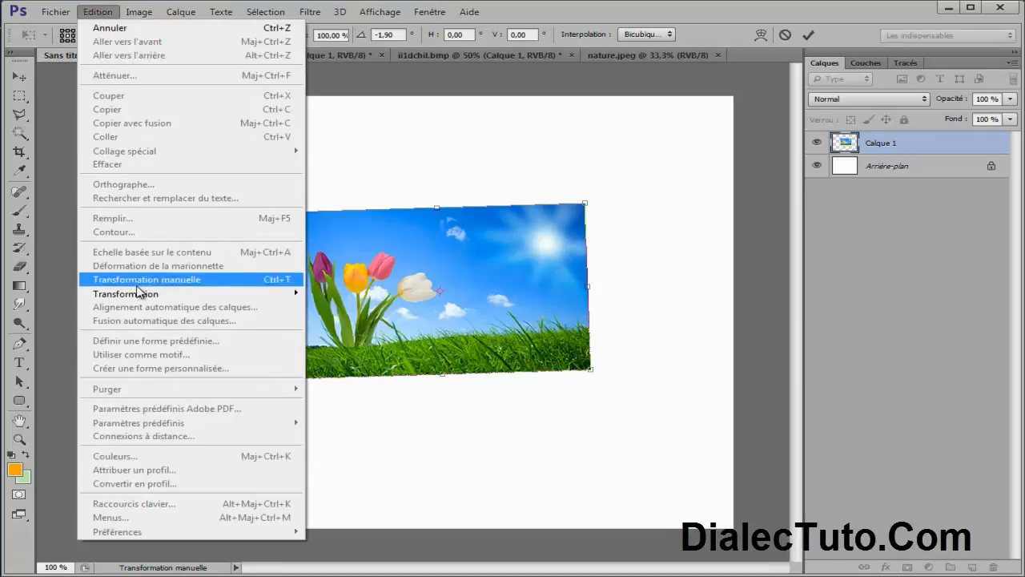
{"action": "mouse_move", "coordinate": [140, 293]}
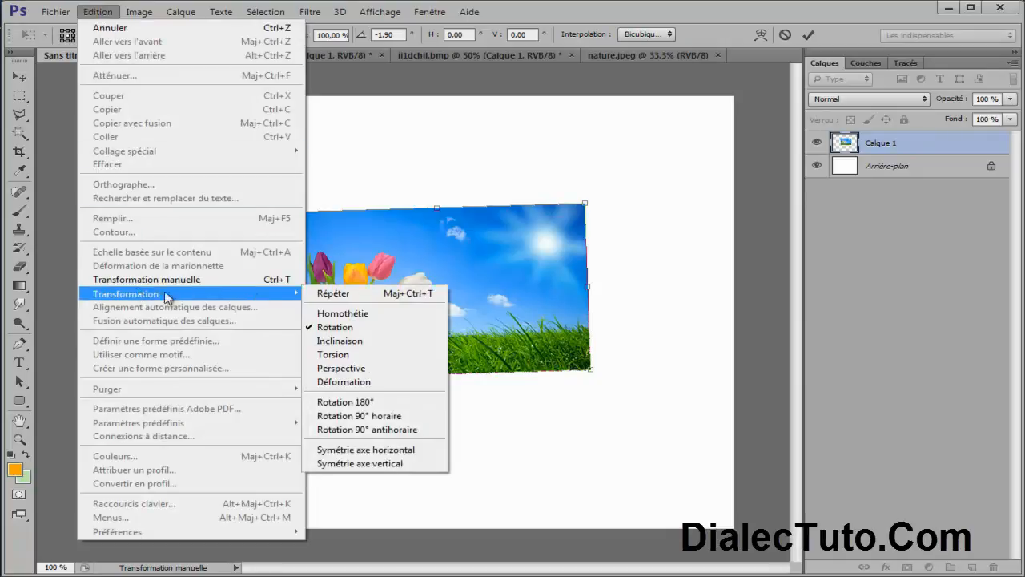
{"action": "left_click", "coordinate": [457, 256]}
{"action": "left_click_drag", "start_coordinate": [463, 252], "coordinate": [463, 195]}
- Try the Skew (Inclinaison) transformation, slanting the picture's top edge toward the left and its right edge downward
{"action": "right_click", "coordinate": [389, 194]}
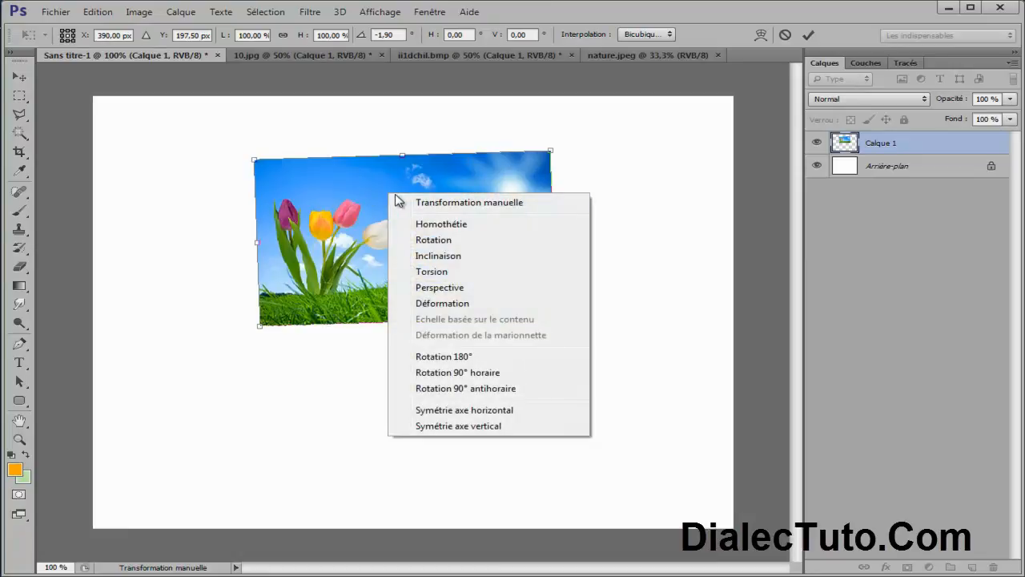
{"action": "left_click", "coordinate": [429, 256]}
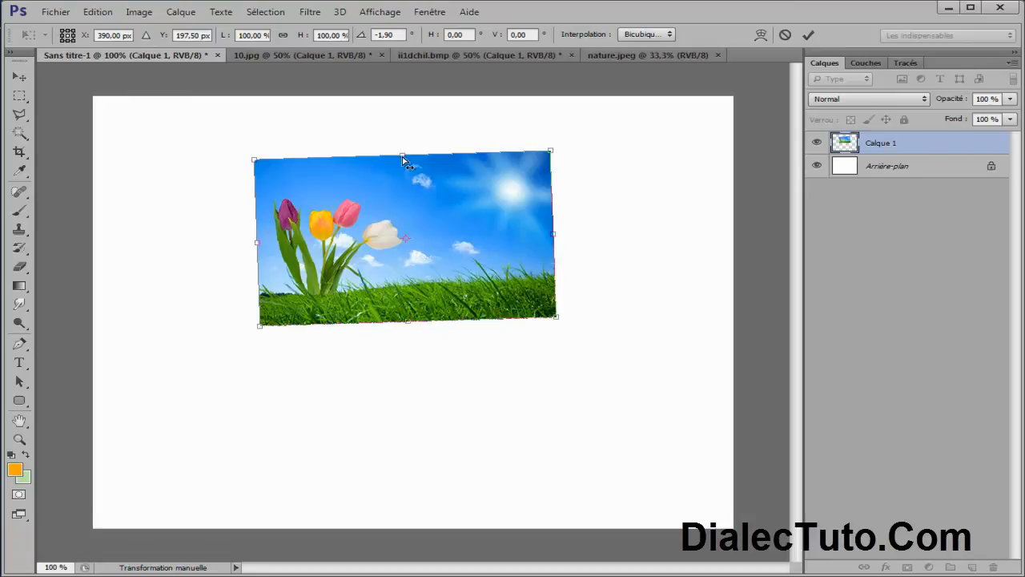
{"action": "left_click_drag", "start_coordinate": [404, 158], "coordinate": [348, 157]}
{"action": "left_click_drag", "start_coordinate": [529, 237], "coordinate": [545, 284]}
- Try the Distort (Torsion) transformation on the picture's upper-left corner, then cancel the whole transformation
{"action": "right_click", "coordinate": [405, 224]}
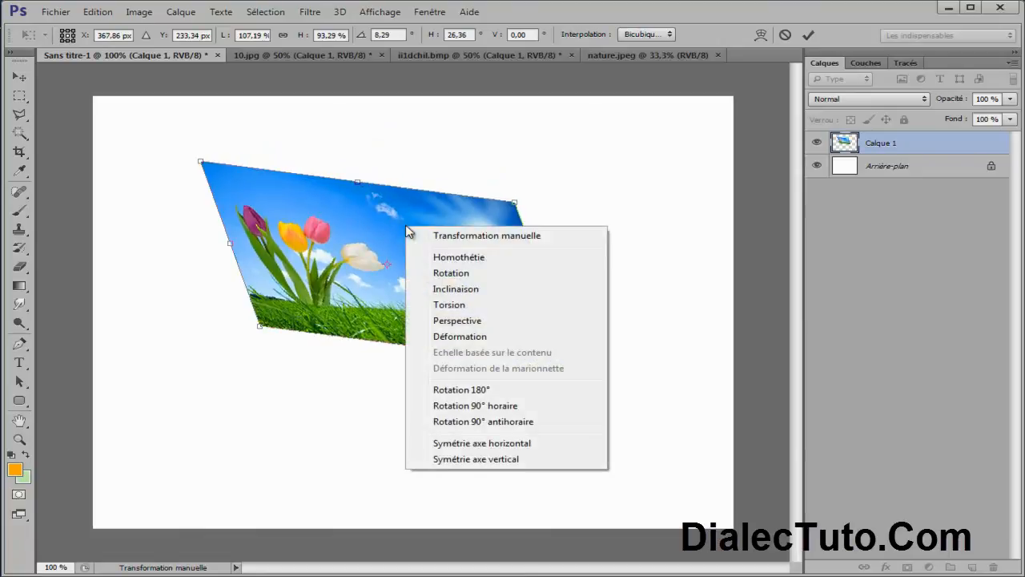
{"action": "left_click", "coordinate": [450, 305]}
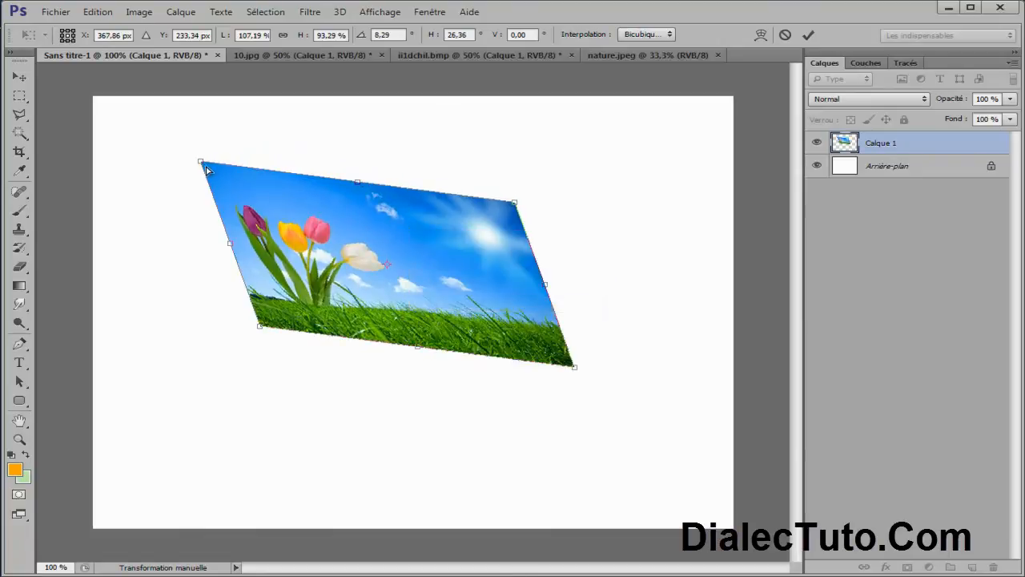
{"action": "mouse_move", "coordinate": [203, 165]}
{"action": "left_mouse_down"}
{"action": "mouse_move", "coordinate": [241, 165]}
{"action": "mouse_move", "coordinate": [214, 167]}
{"action": "left_mouse_up"}
{"action": "key", "text": "Escape"}
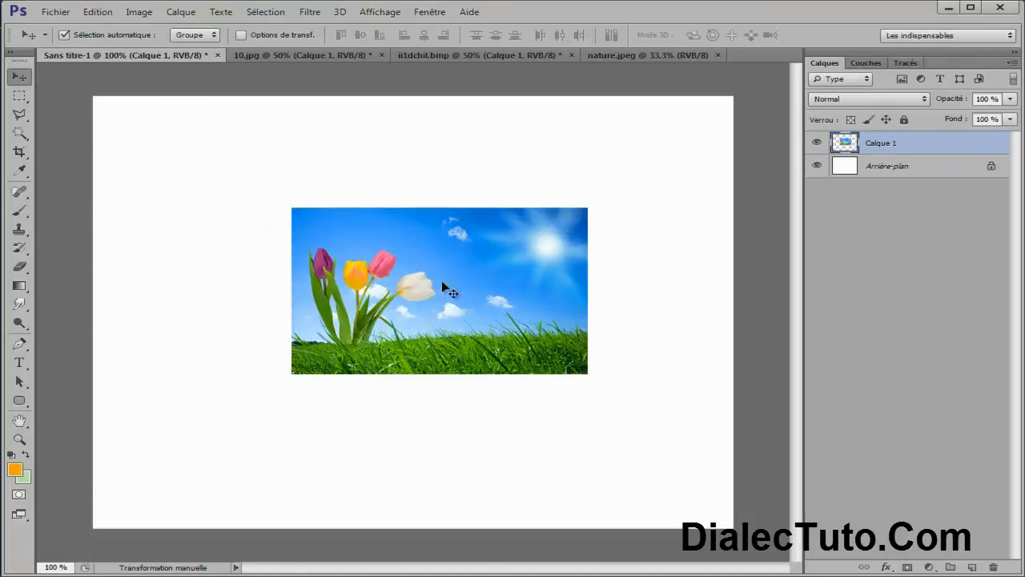
- Try the Distort (Torsion) transformation, pulling the picture's upper-left corner outward and both lower corners inward, then cancel it
{"action": "key", "text": "ctrl+t"}
{"action": "left_click_drag", "start_coordinate": [518, 275], "coordinate": [489, 230]}
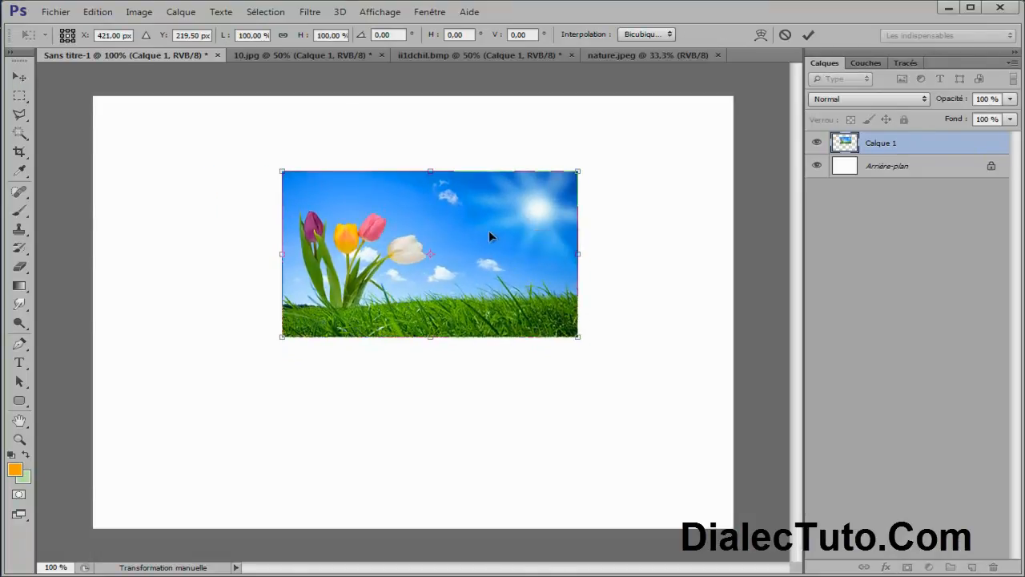
{"action": "right_click", "coordinate": [489, 231]}
{"action": "left_click", "coordinate": [537, 313]}
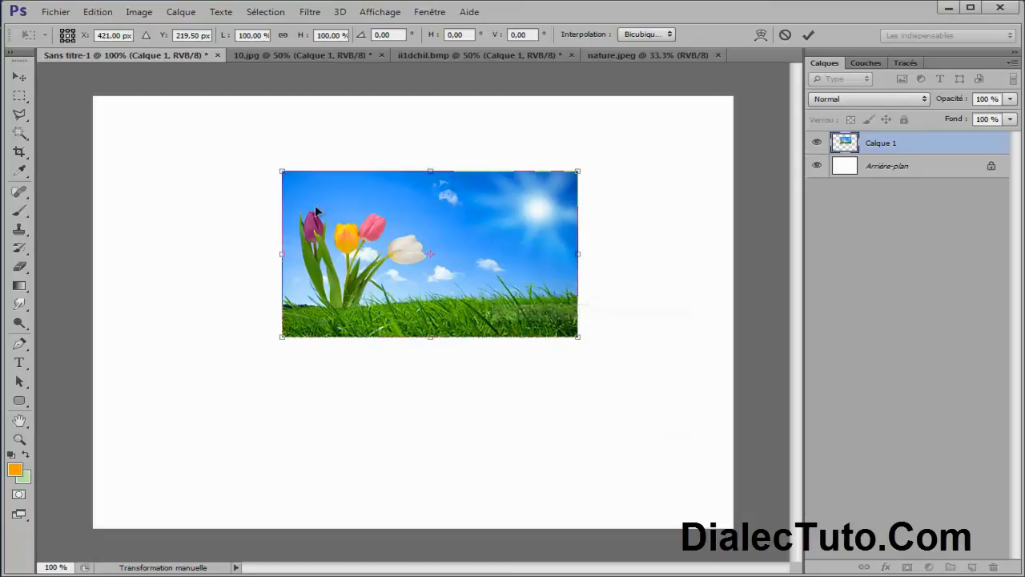
{"action": "left_click_drag", "start_coordinate": [282, 171], "coordinate": [241, 150]}
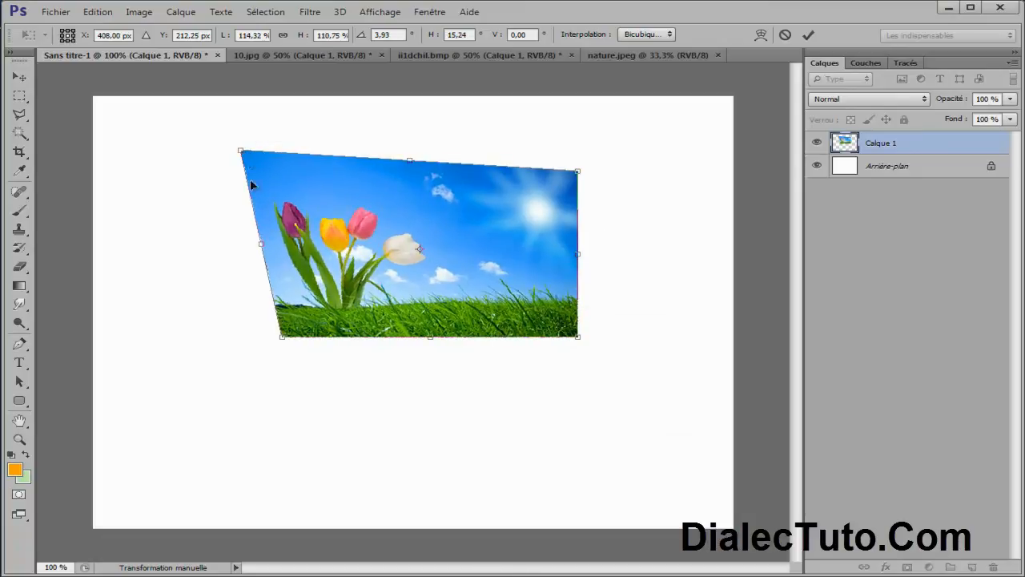
{"action": "left_click_drag", "start_coordinate": [282, 341], "coordinate": [336, 276]}
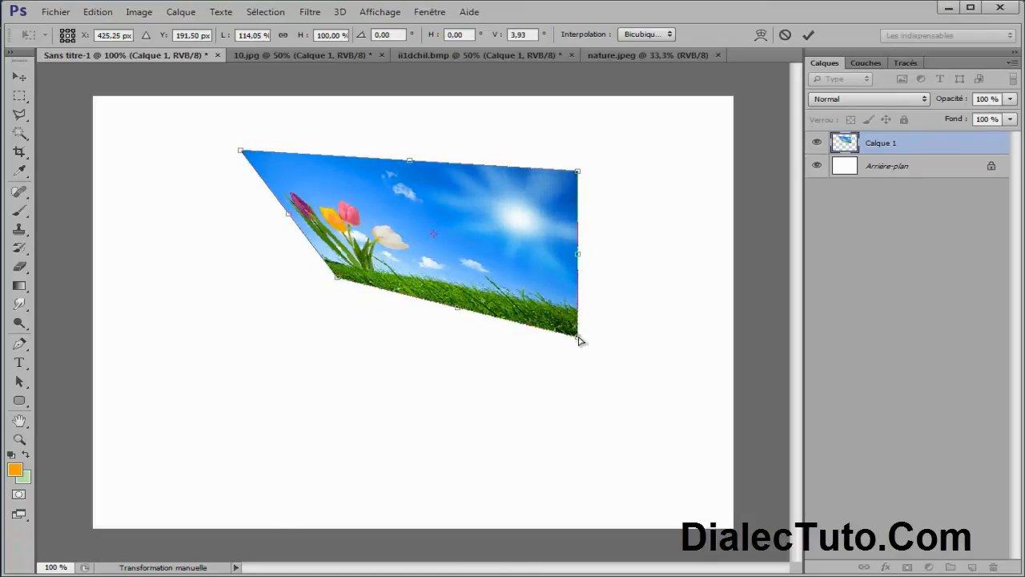
{"action": "left_click_drag", "start_coordinate": [578, 337], "coordinate": [537, 289]}
{"action": "left_click_drag", "start_coordinate": [530, 211], "coordinate": [532, 273]}
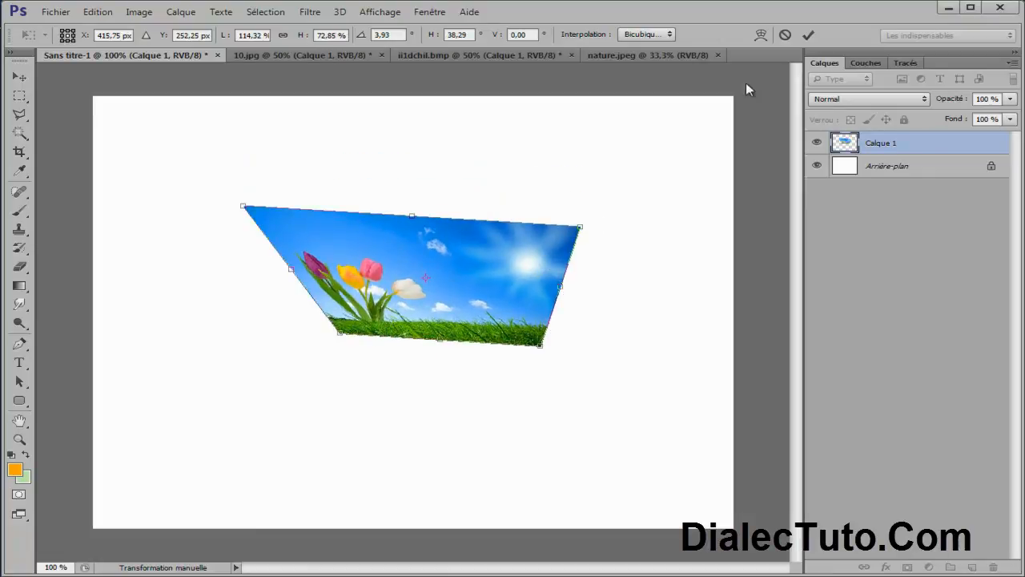
{"action": "left_click", "coordinate": [785, 35]}
- Try the Warp (Déformation) mode on the tulip picture, then cancel the transformation
{"action": "key", "text": "ctrl+t"}
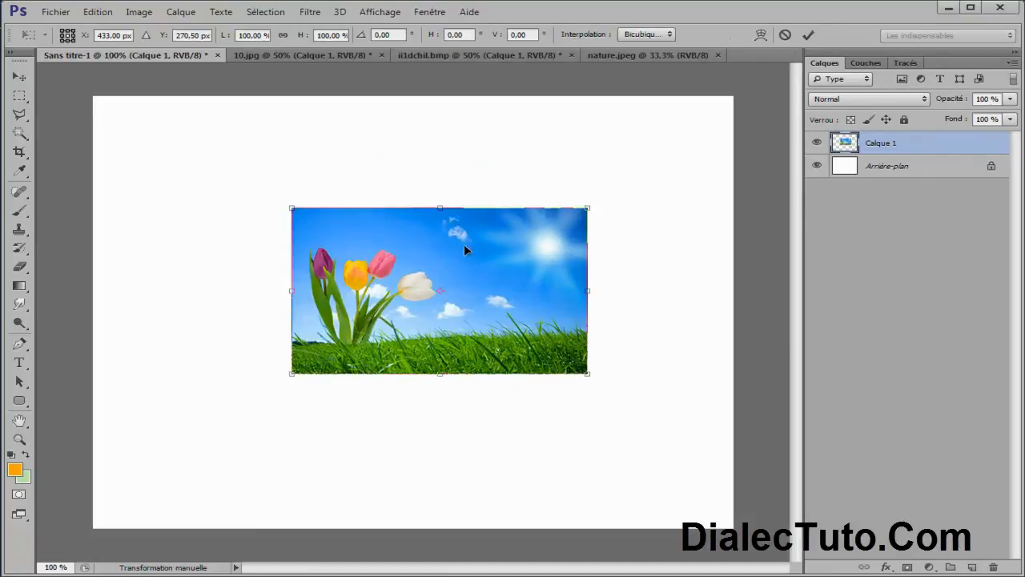
{"action": "left_click_drag", "start_coordinate": [465, 247], "coordinate": [475, 228]}
{"action": "right_click", "coordinate": [476, 233]}
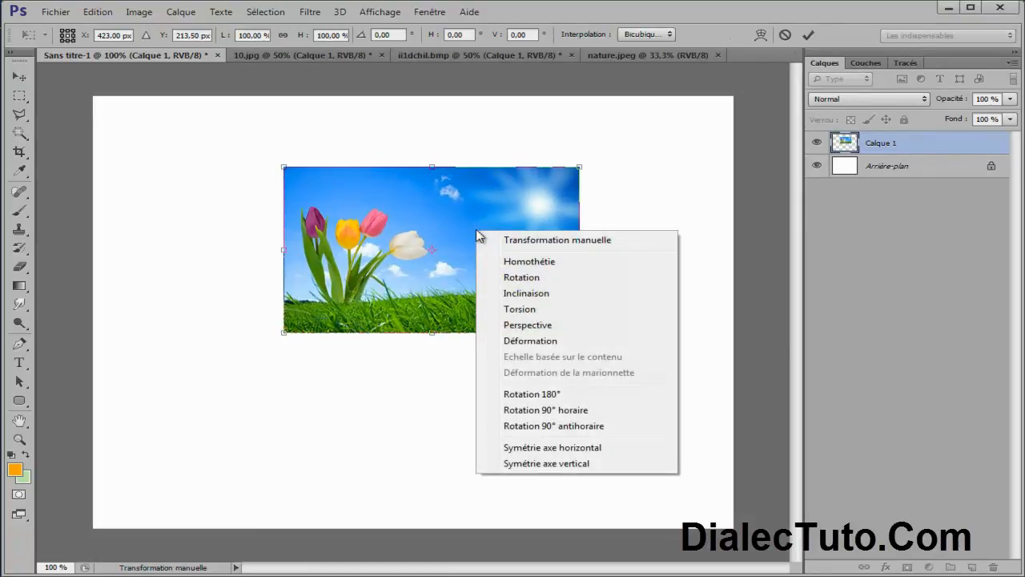
{"action": "left_click", "coordinate": [575, 342]}
{"action": "key", "text": "Escape"}
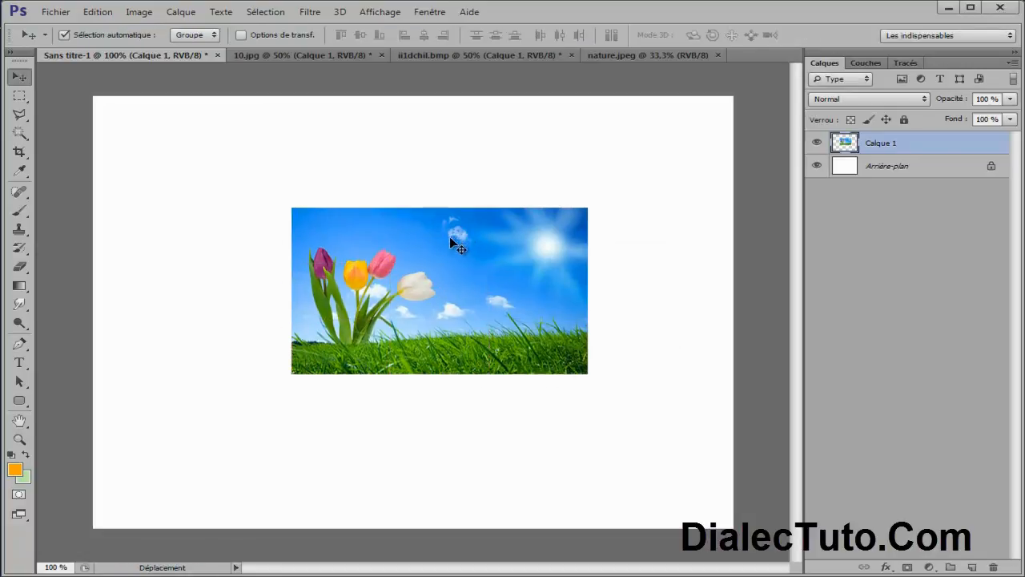
- Flip the tulip picture horizontally (Symétrie axe horizontal), move it toward the canvas's upper left and apply the transformation
{"action": "key", "text": "ctrl+t"}
{"action": "left_click_drag", "start_coordinate": [473, 271], "coordinate": [461, 253]}
{"action": "right_click", "coordinate": [461, 253]}
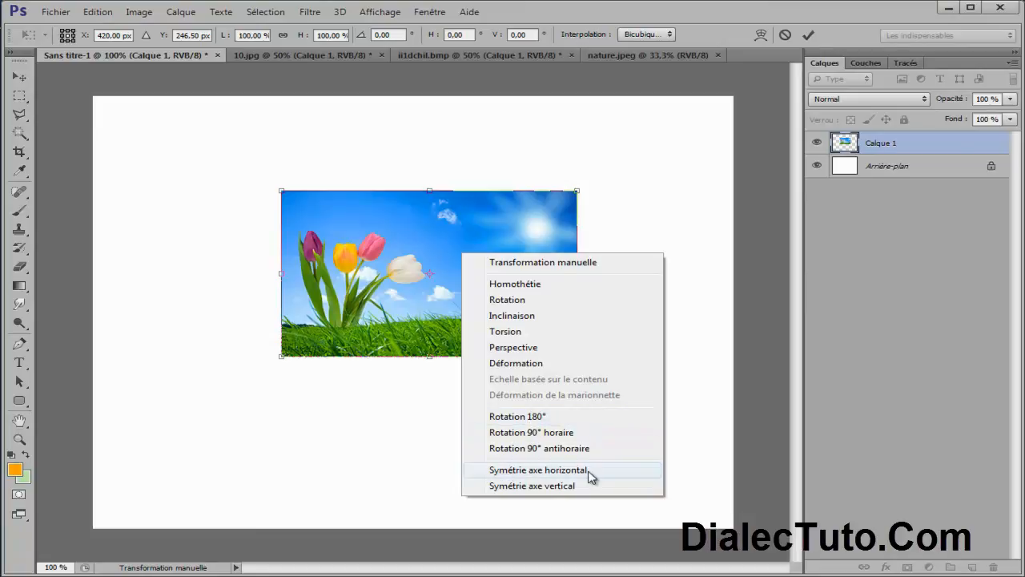
{"action": "left_click", "coordinate": [554, 473]}
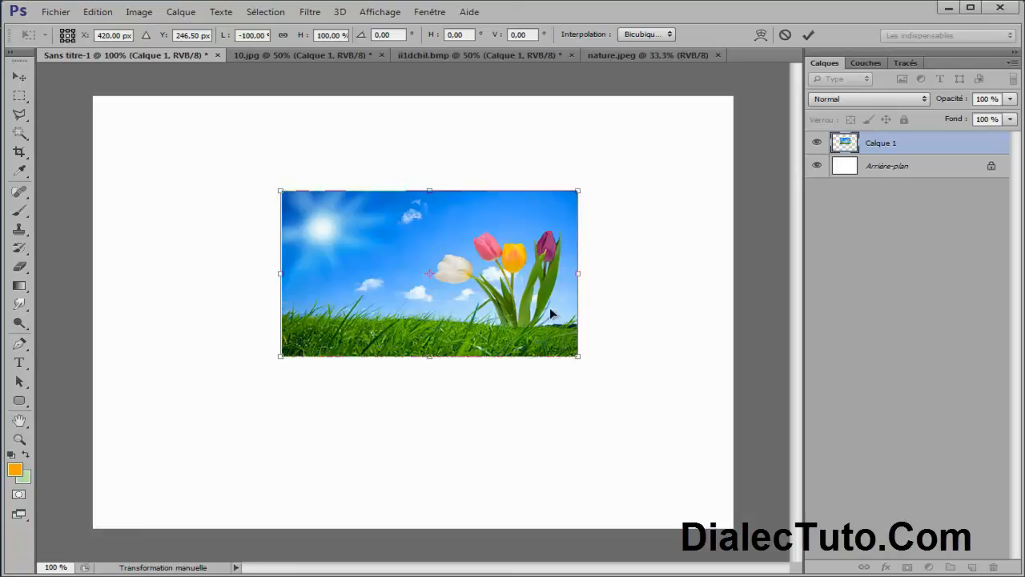
{"action": "left_click_drag", "start_coordinate": [454, 347], "coordinate": [408, 295]}
{"action": "key", "text": "Return"}
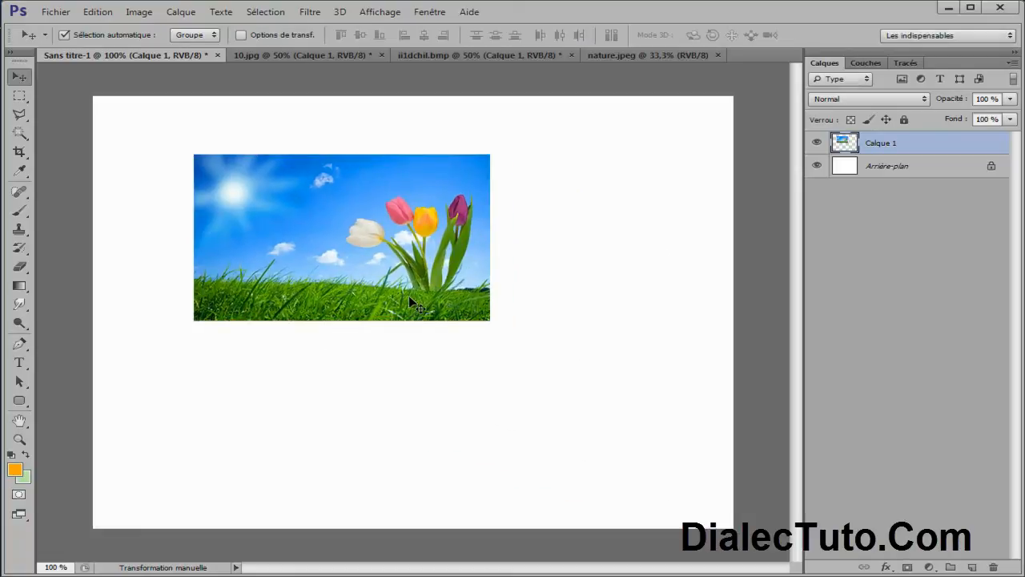
{"action": "left_click_drag", "start_coordinate": [503, 263], "coordinate": [302, 187]}
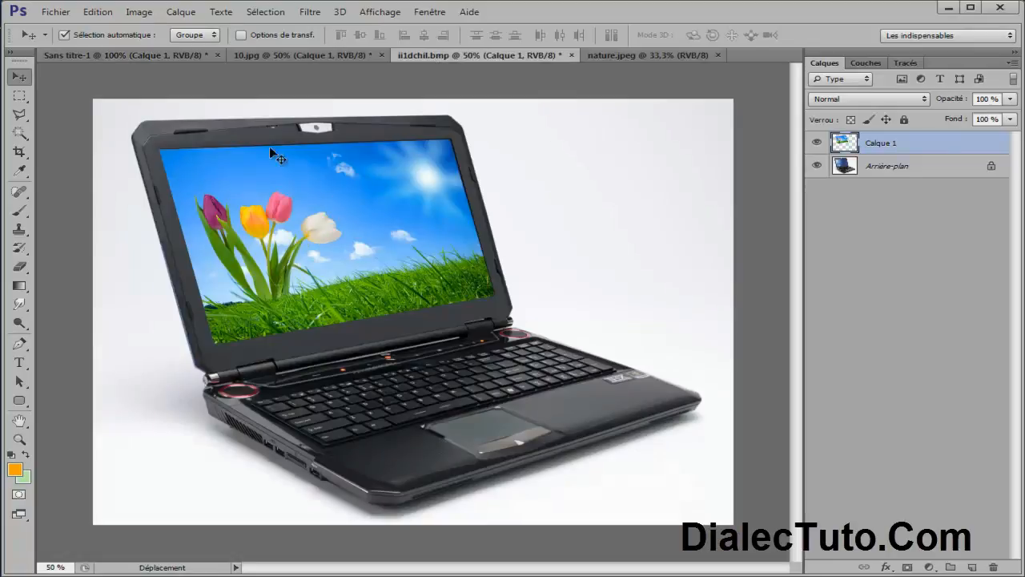
- Delete Calque 1 from ii1dchil.bmp and copy the picture from nature.jpeg into the laptop document
{"action": "left_click_drag", "start_coordinate": [885, 142], "coordinate": [995, 567]}
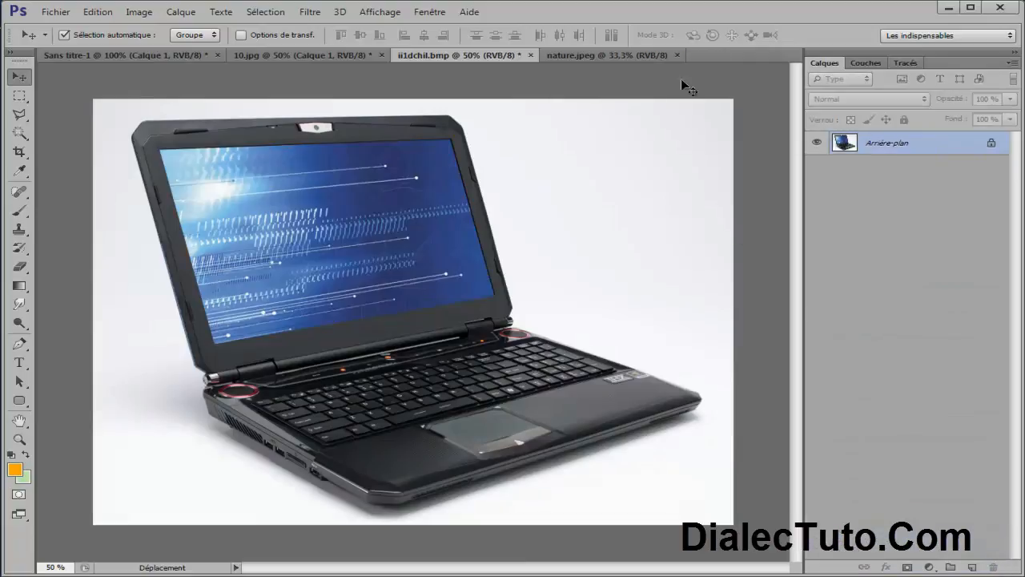
{"action": "left_click", "coordinate": [620, 55]}
{"action": "left_click_drag", "start_coordinate": [386, 240], "coordinate": [432, 275]}
- Scale the pasted picture down to about 37% with Free Transform and place it over the laptop's screen
{"action": "key", "text": "ctrl+minus"}
{"action": "key", "text": "ctrl+minus"}
{"action": "key", "text": "ctrl+t"}
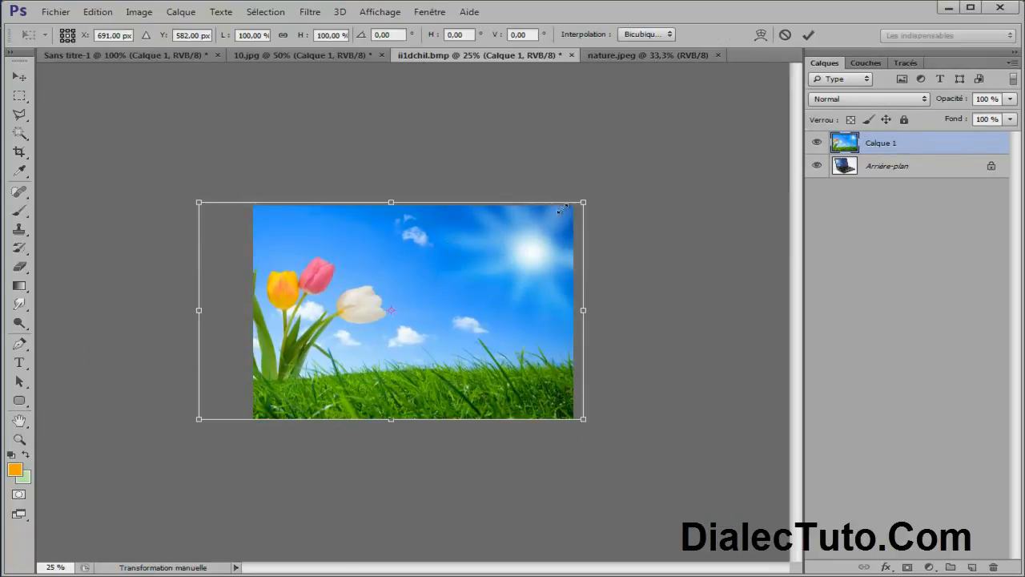
{"action": "left_click_drag", "start_coordinate": [585, 202], "coordinate": [454, 278]}
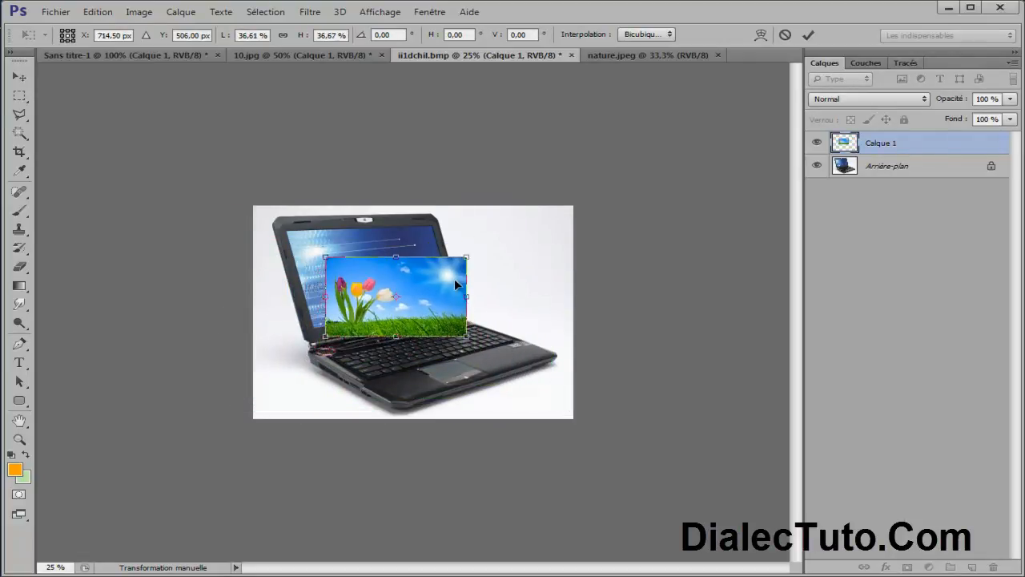
{"action": "key", "text": "Return"}
{"action": "key", "text": "ctrl+plus"}
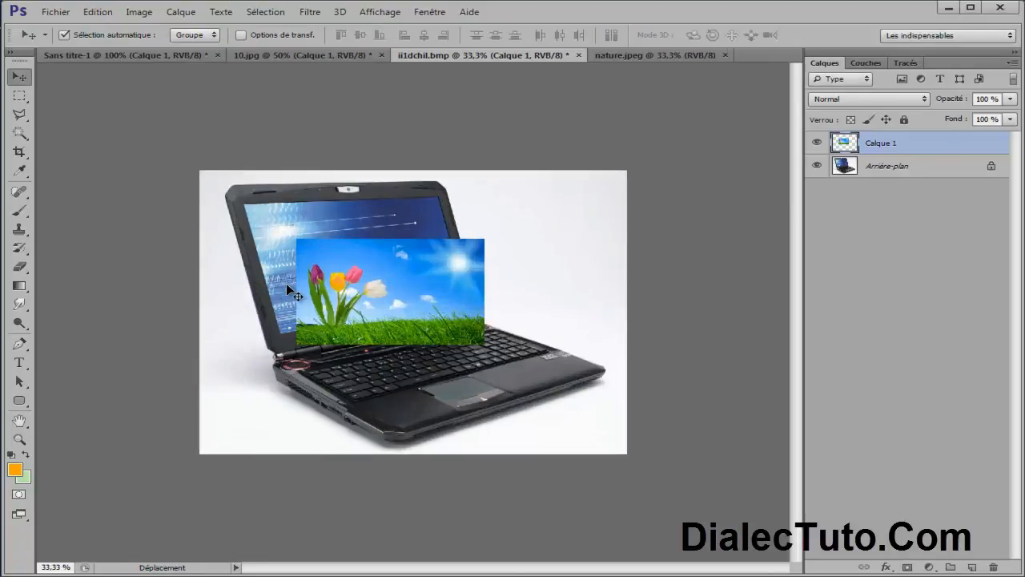
{"action": "key", "text": "ctrl+plus"}
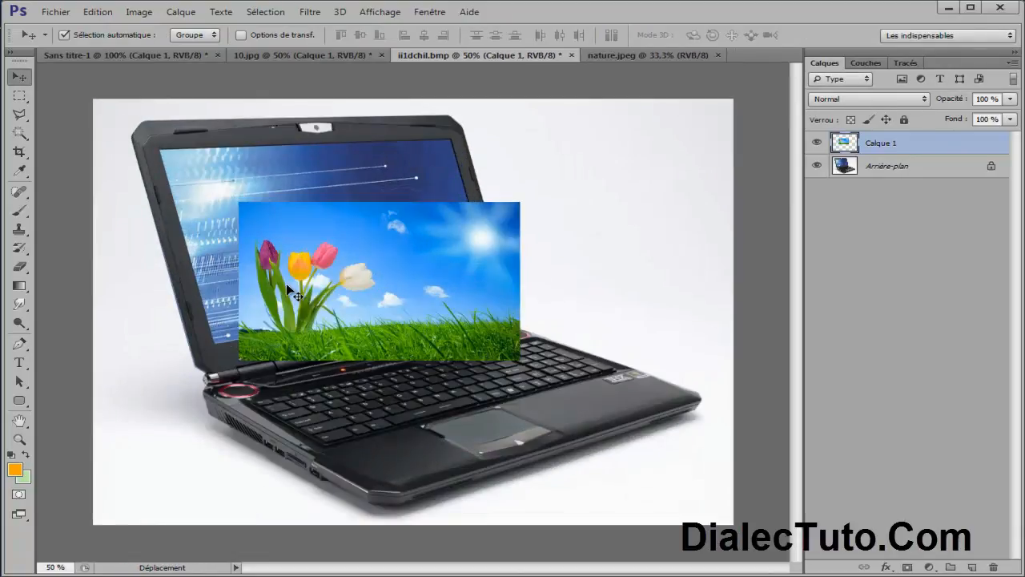
{"action": "left_click_drag", "start_coordinate": [417, 264], "coordinate": [379, 220]}
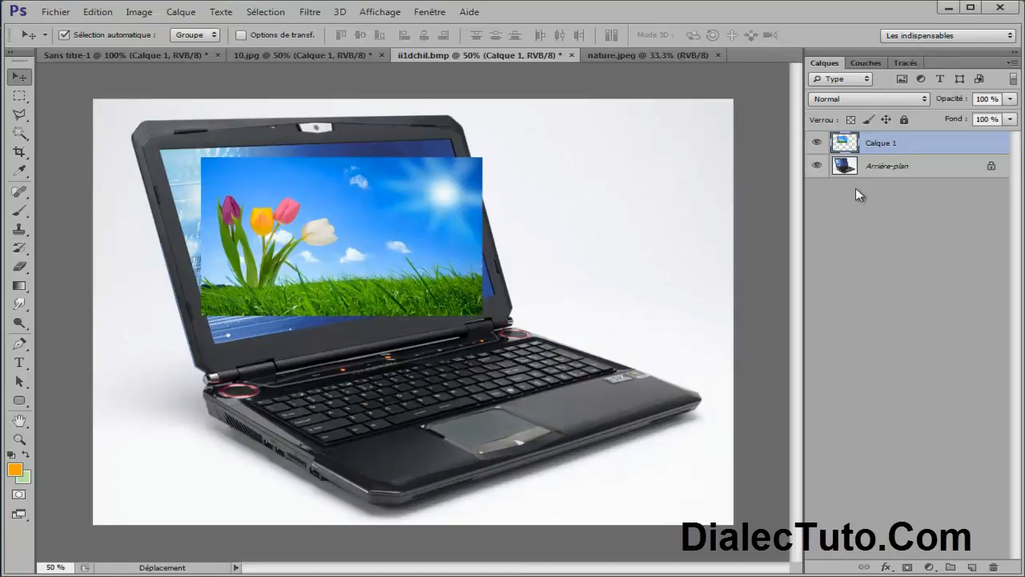
- Lower Calque 1's opacity to 81% in ii1dchil.bmp and move the picture toward the right of the laptop's screen
{"action": "left_click", "coordinate": [312, 54]}
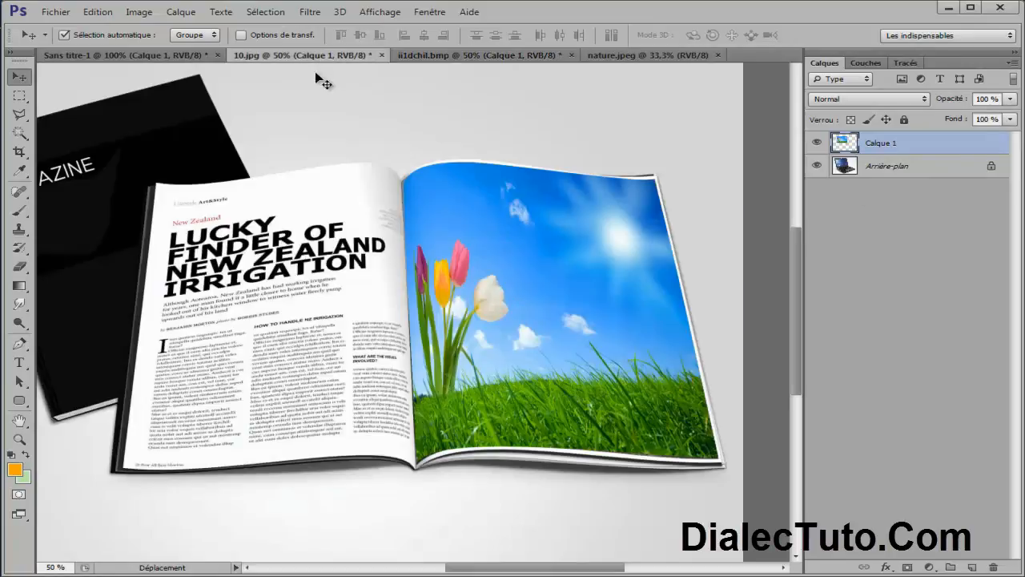
{"action": "left_click", "coordinate": [461, 55]}
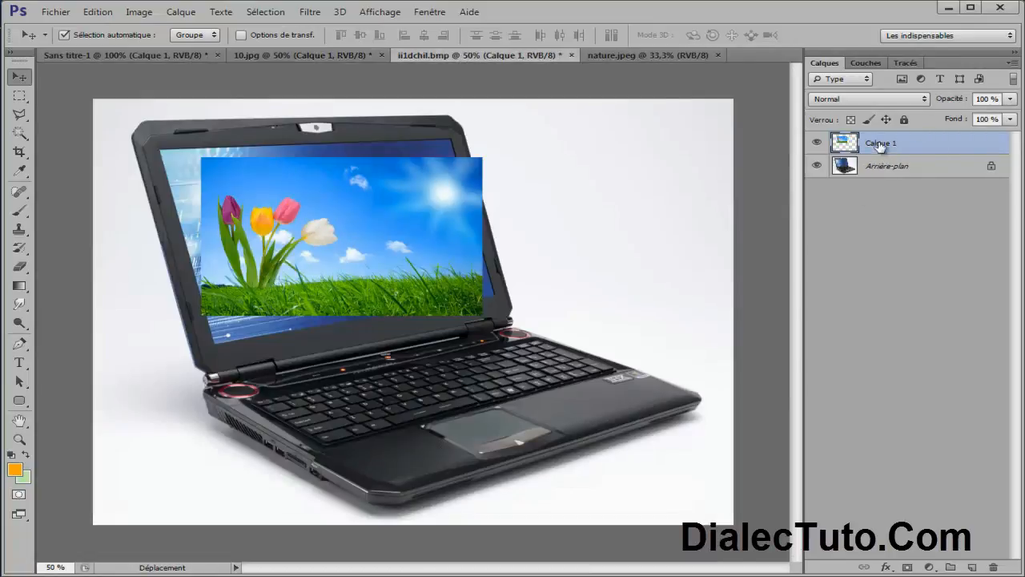
{"action": "left_click_drag", "start_coordinate": [958, 104], "coordinate": [943, 104]}
{"action": "left_click_drag", "start_coordinate": [379, 220], "coordinate": [489, 248]}
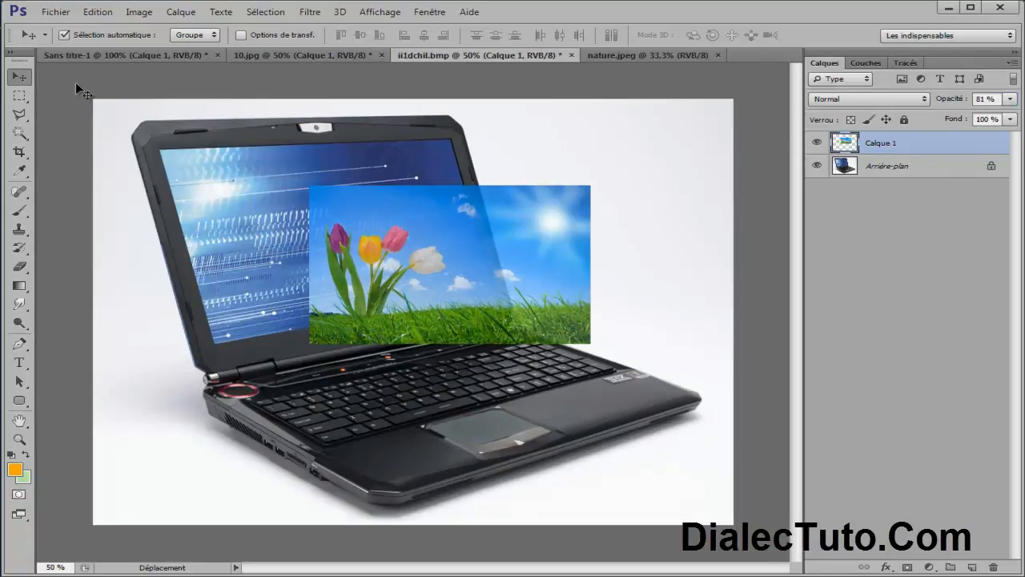
- Distort the picture with the Torsion transformation, fitting its four corners to the corners of the laptop's screen
{"action": "left_click", "coordinate": [97, 12]}
{"action": "mouse_move", "coordinate": [160, 294]}
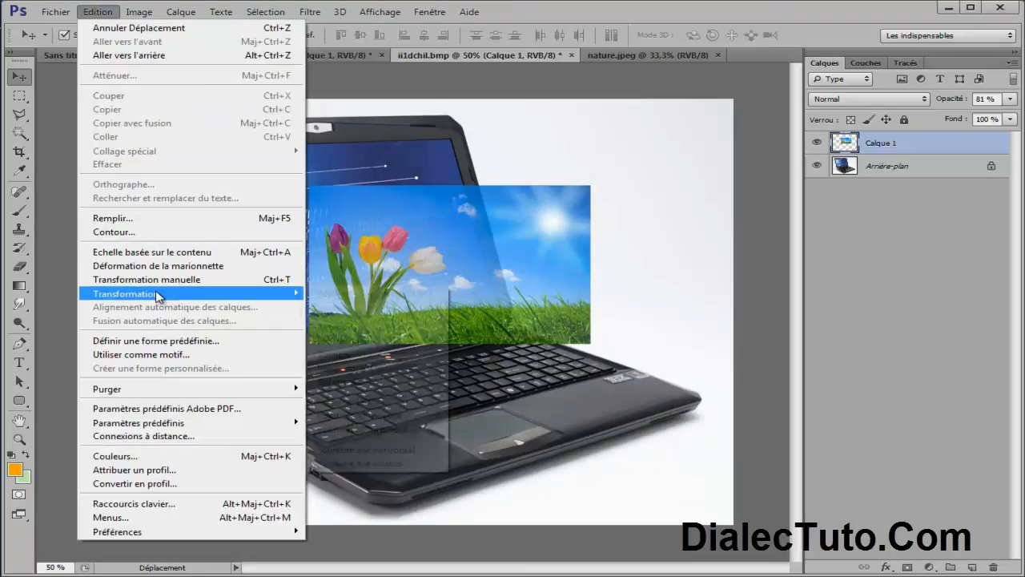
{"action": "left_click", "coordinate": [335, 354]}
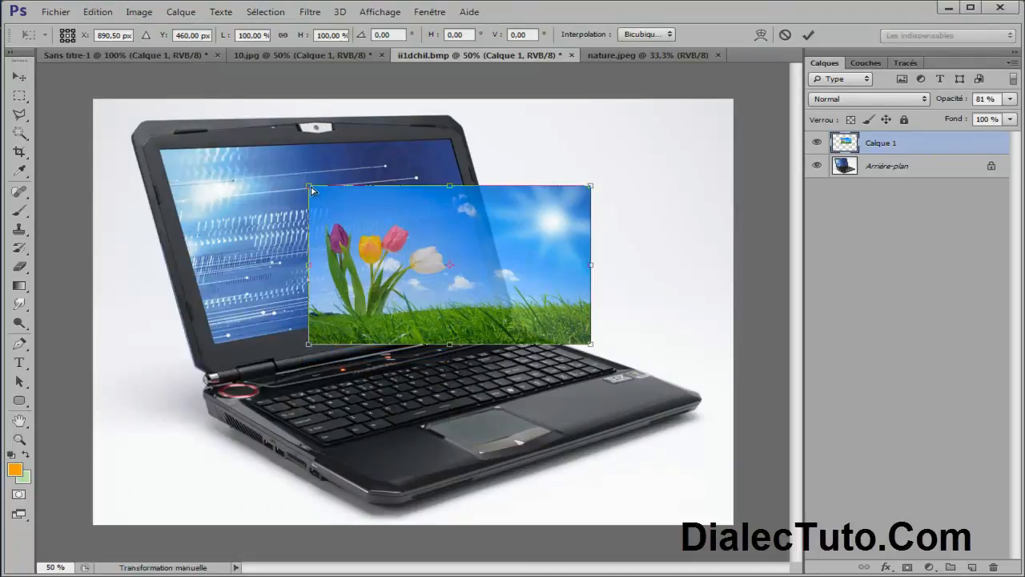
{"action": "left_click_drag", "start_coordinate": [310, 189], "coordinate": [161, 152]}
{"action": "left_click_drag", "start_coordinate": [311, 346], "coordinate": [217, 347]}
{"action": "left_click_drag", "start_coordinate": [592, 189], "coordinate": [449, 142]}
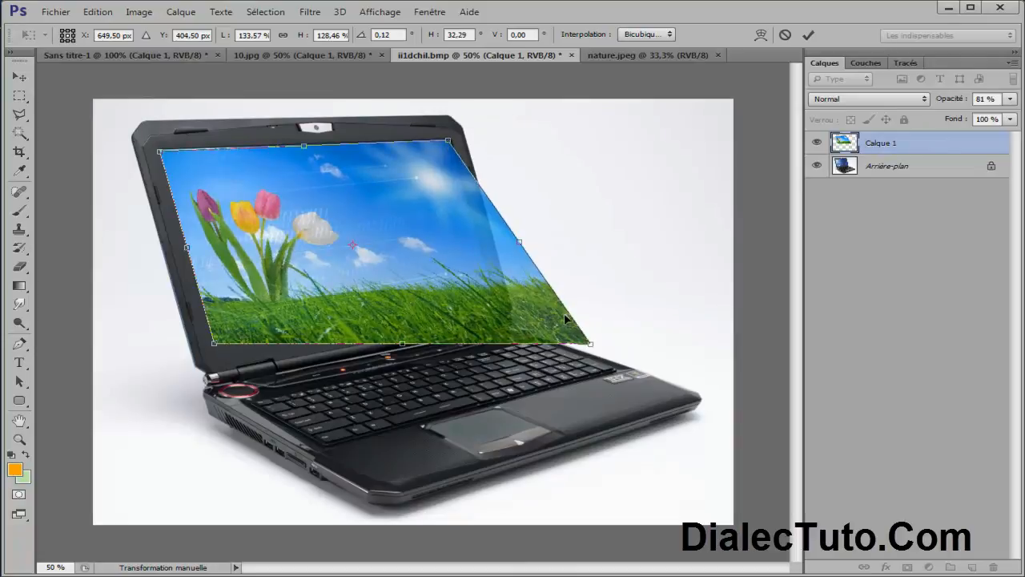
{"action": "left_click_drag", "start_coordinate": [593, 346], "coordinate": [492, 294]}
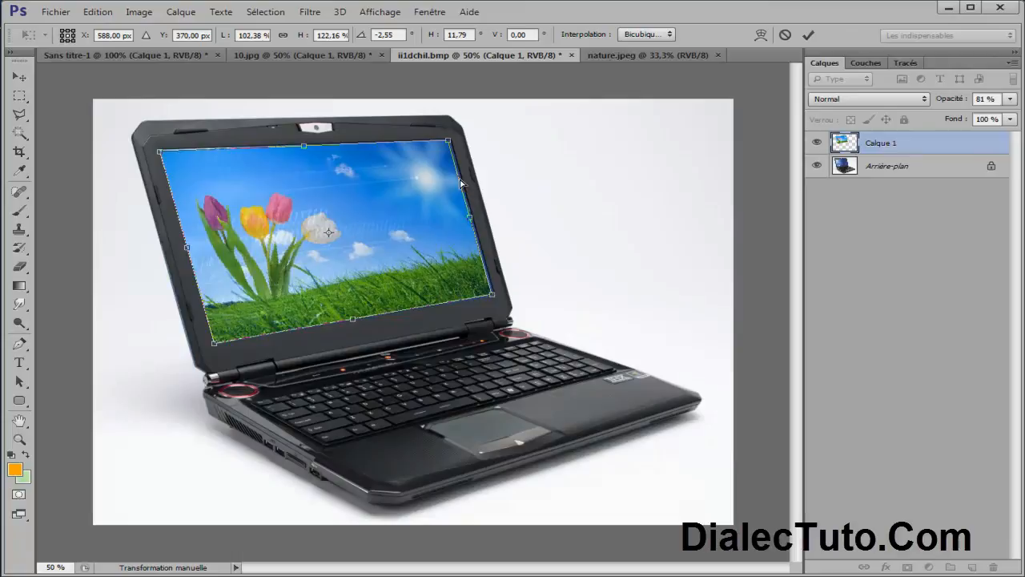
- Fine-tune the picture's two right corners against the screen edge, apply the distortion and set the layer's opacity to 100%
{"action": "left_click_drag", "start_coordinate": [450, 142], "coordinate": [450, 140]}
{"action": "left_click_drag", "start_coordinate": [492, 295], "coordinate": [494, 297]}
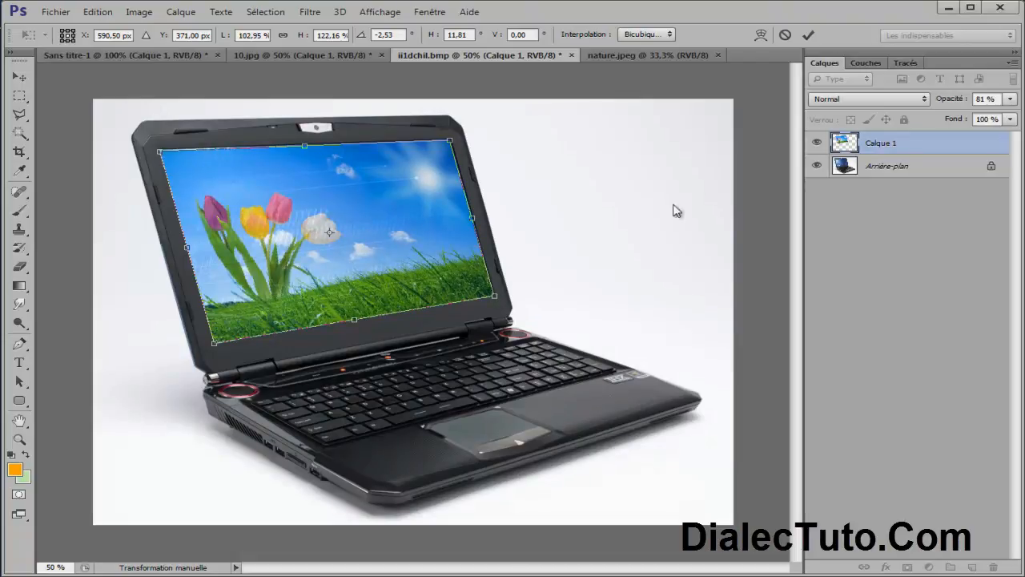
{"action": "left_click", "coordinate": [808, 35]}
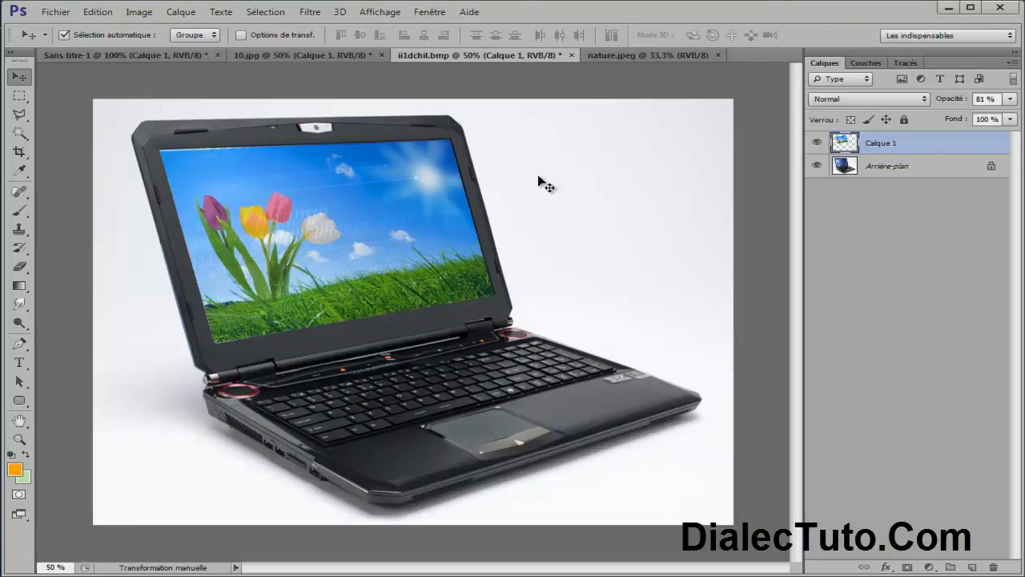
{"action": "left_click_drag", "start_coordinate": [951, 105], "coordinate": [991, 101]}
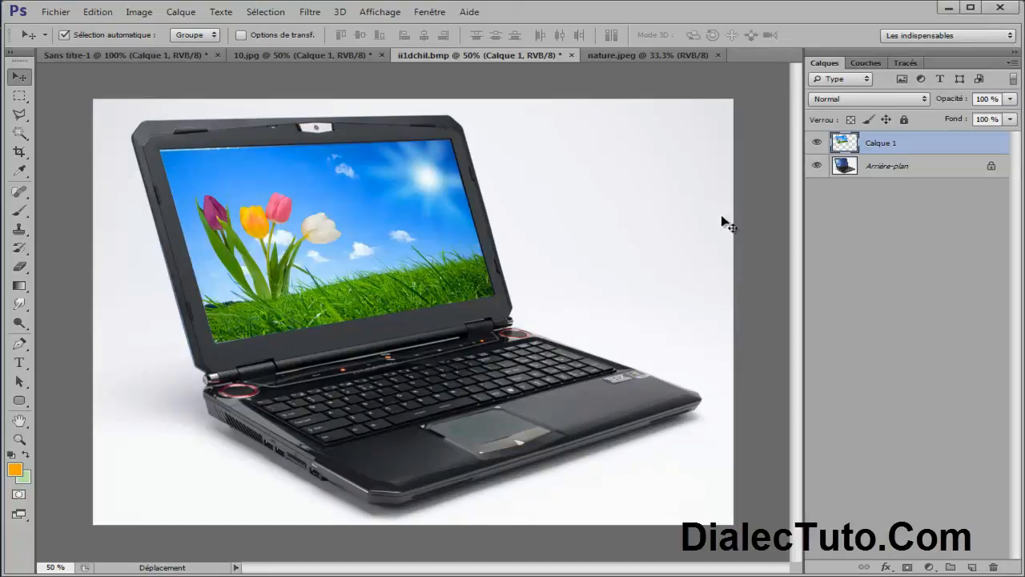